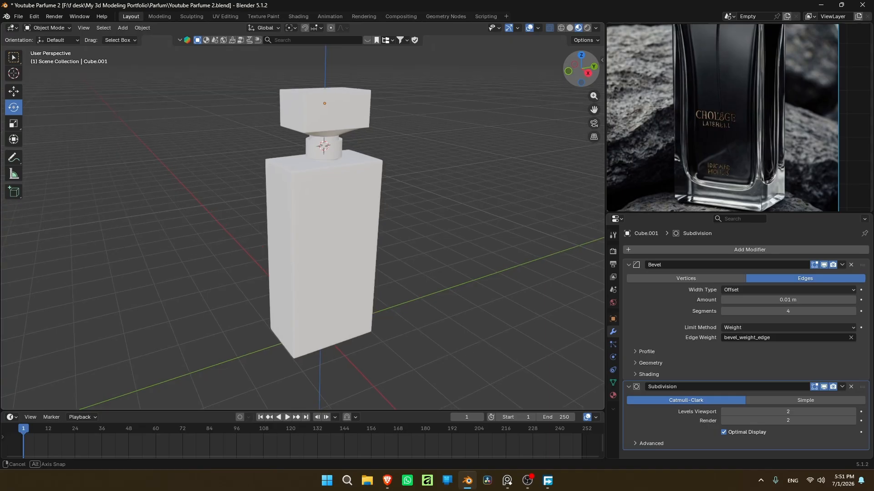
- Inspect the perfume bottle's inner and outer geometry in wireframe shading alongside the reference image
{"action": "middle_click_drag", "start_coordinate": [731, 36], "coordinate": [710, 143]}
{"action": "left_click", "coordinate": [560, 28]}
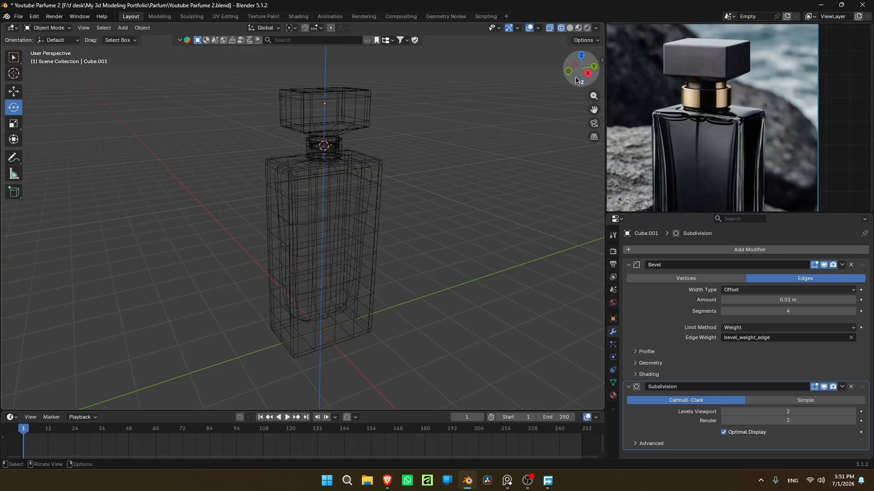
{"action": "left_click_drag", "start_coordinate": [576, 77], "coordinate": [517, 131]}
{"action": "scroll", "coordinate": [358, 357], "scroll_direction": "down", "scroll_amount": 2}
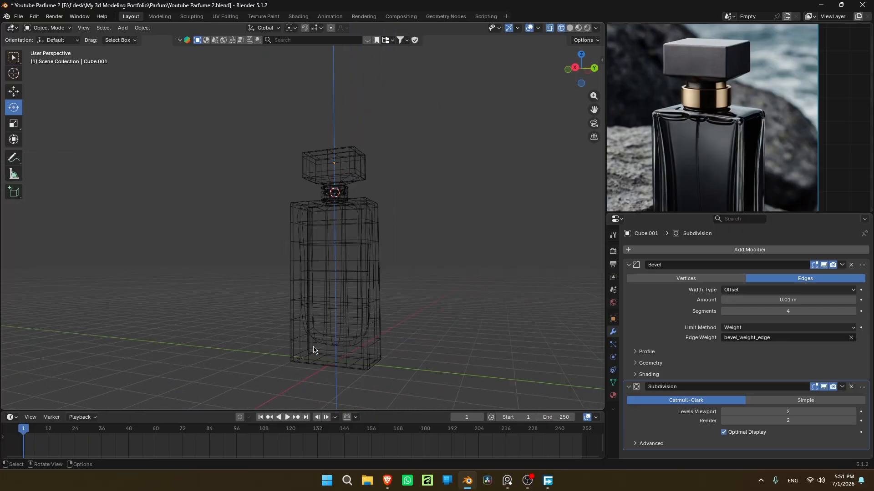
- Show the bottle from the right side in Material Preview and replace the timeline with an enlarged Shader Editor
{"action": "left_click", "coordinate": [569, 28]}
{"action": "key", "text": "KP_3"}
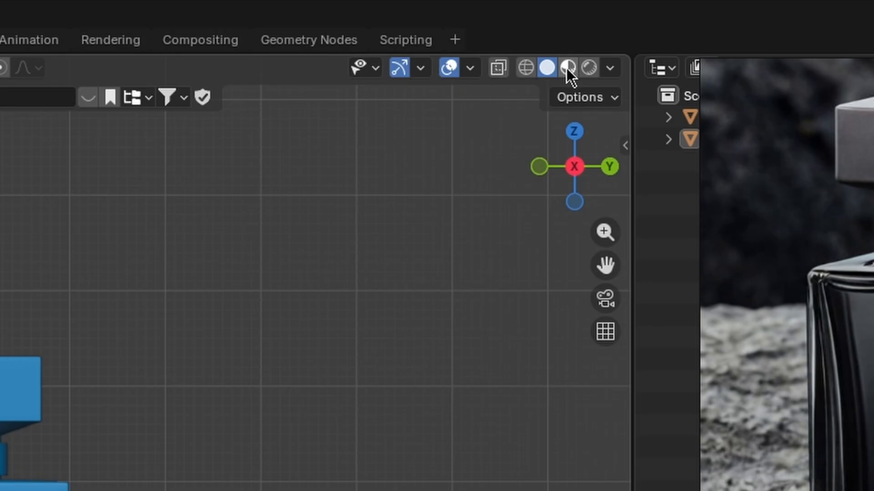
{"action": "left_click", "coordinate": [579, 28]}
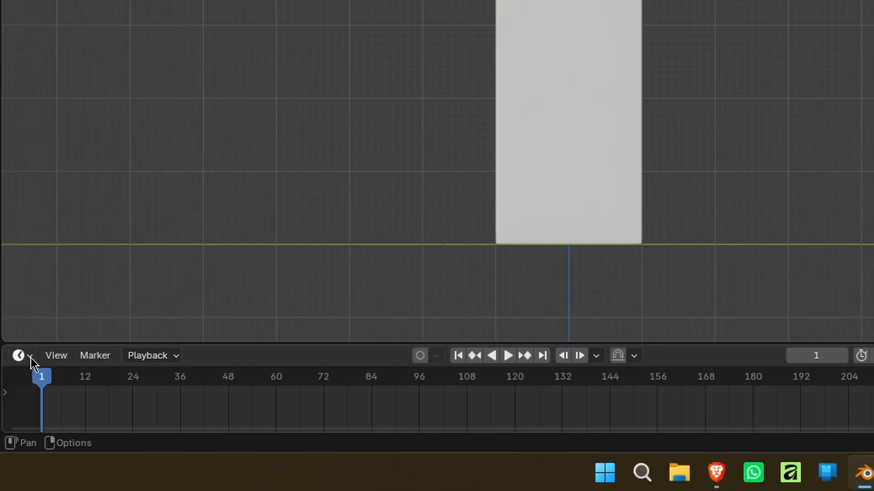
{"action": "left_click", "coordinate": [23, 355]}
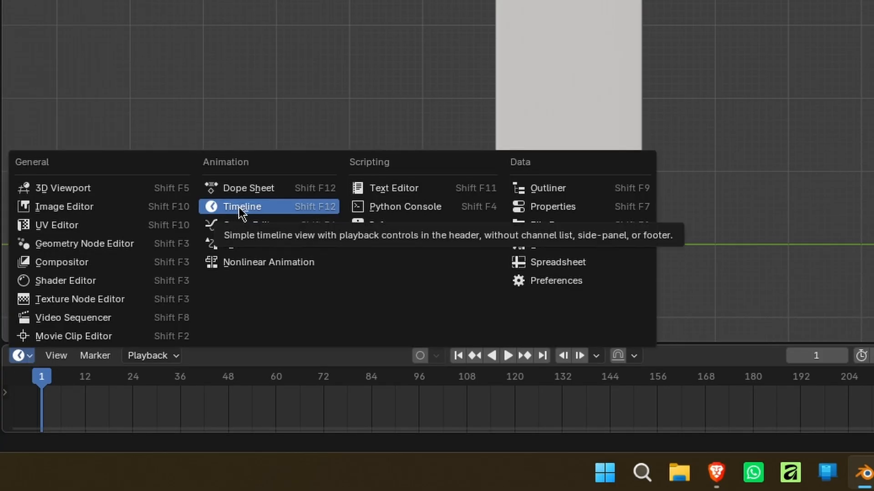
{"action": "left_click", "coordinate": [57, 284]}
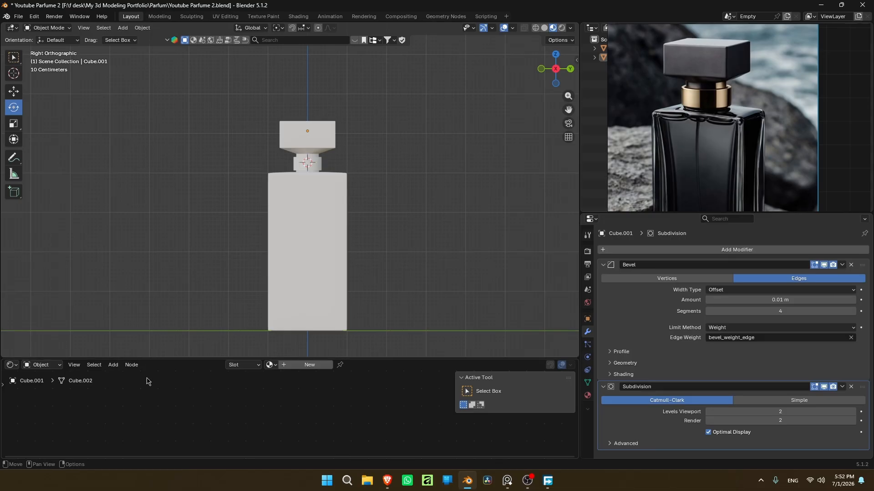
{"action": "left_click_drag", "start_coordinate": [337, 360], "coordinate": [350, 352]}
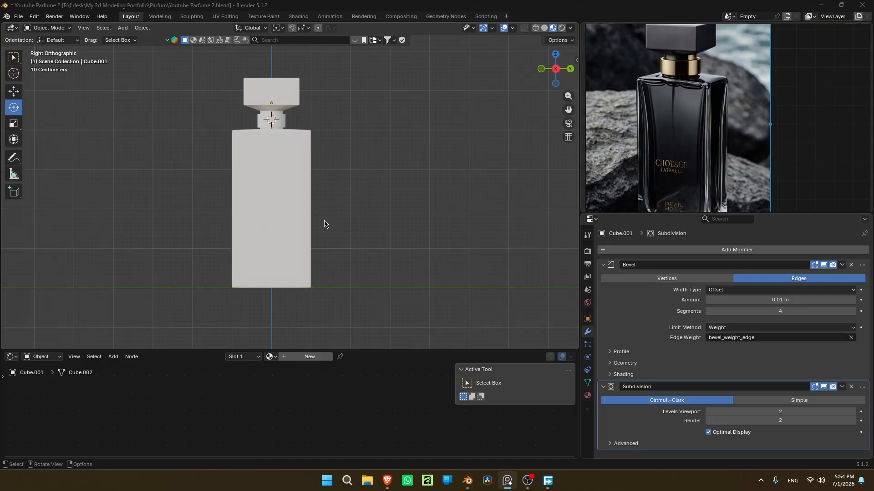
- Create a new material for the bottle body and set its Principled BSDF roughness to 0.027
{"action": "left_click", "coordinate": [268, 191]}
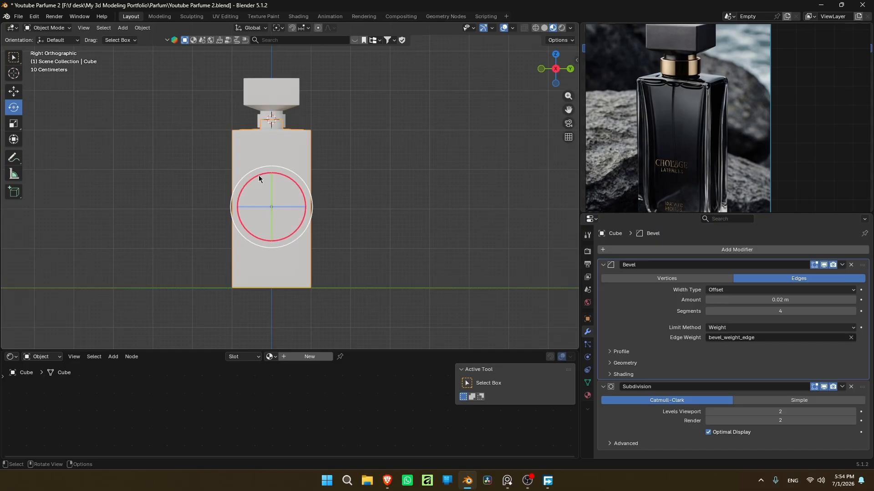
{"action": "left_click", "coordinate": [295, 357]}
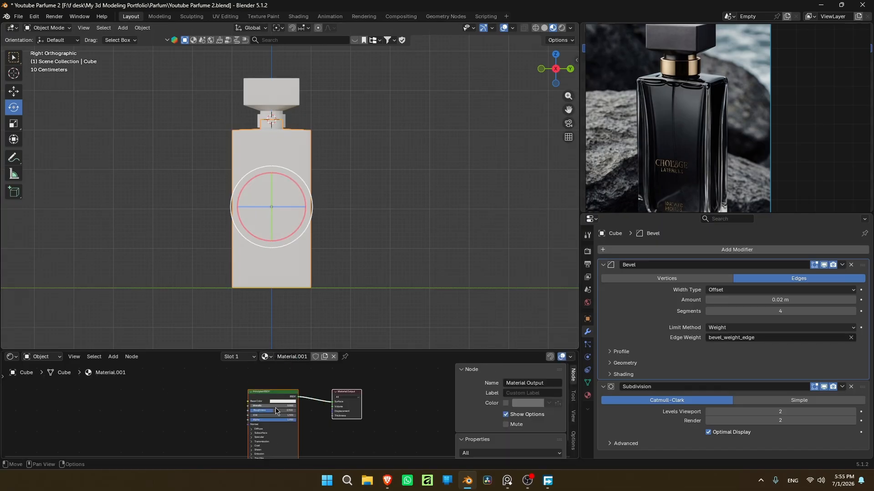
{"action": "scroll", "coordinate": [273, 405], "scroll_direction": "up", "scroll_amount": 3}
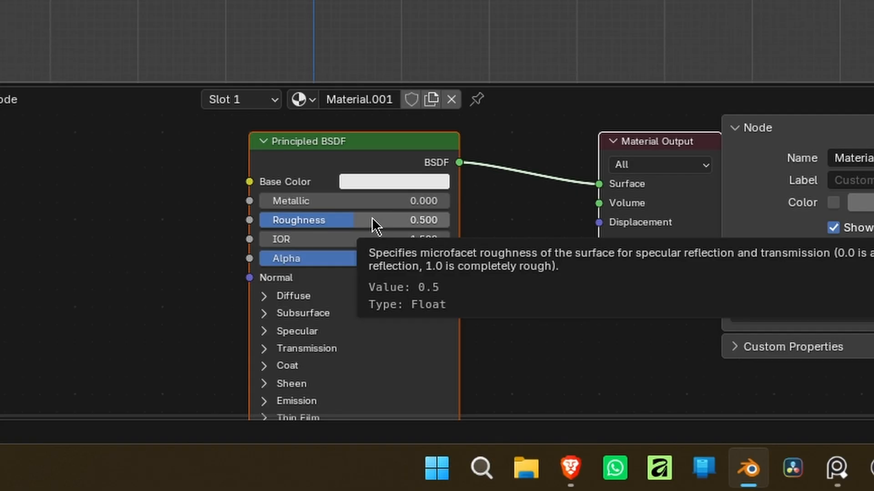
{"action": "left_click_drag", "start_coordinate": [373, 219], "coordinate": [286, 221]}
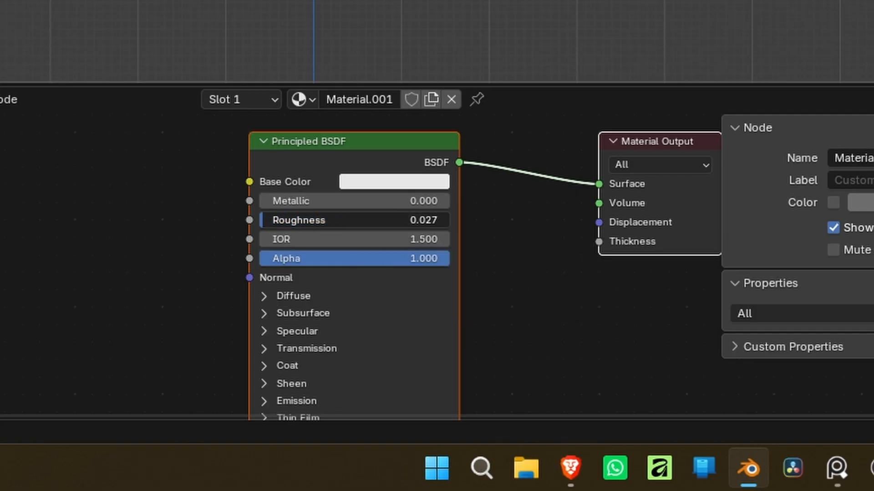
- Set the Principled BSDF's transmission weight to 1.000 to make the bottle body transparent
{"action": "middle_click_drag", "start_coordinate": [408, 281], "coordinate": [411, 226]}
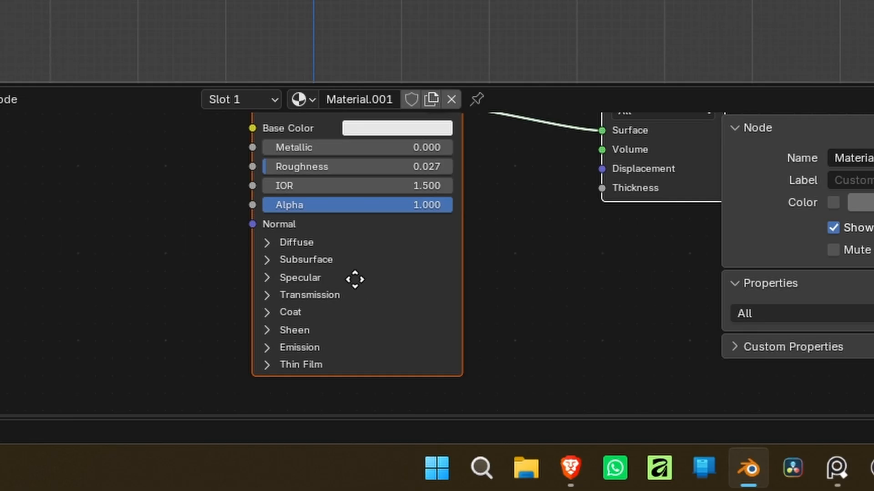
{"action": "middle_click_drag", "start_coordinate": [355, 279], "coordinate": [301, 211]}
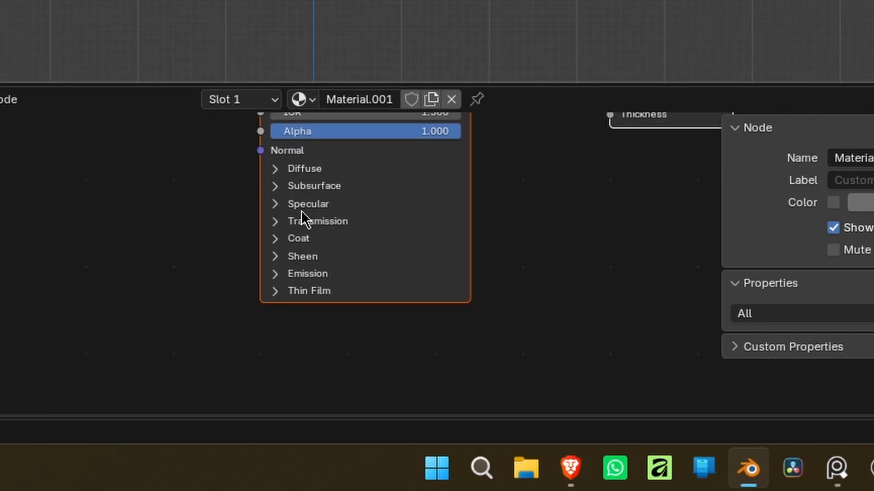
{"action": "left_click", "coordinate": [275, 222]}
{"action": "left_click_drag", "start_coordinate": [288, 244], "coordinate": [473, 245]}
{"action": "mouse_move", "coordinate": [554, 69]}
{"action": "left_mouse_down"}
{"action": "mouse_move", "coordinate": [594, 85]}
{"action": "mouse_move", "coordinate": [592, 92]}
{"action": "mouse_move", "coordinate": [518, 107]}
{"action": "mouse_move", "coordinate": [515, 120]}
{"action": "mouse_move", "coordinate": [550, 124]}
{"action": "mouse_move", "coordinate": [555, 84]}
{"action": "left_mouse_up"}
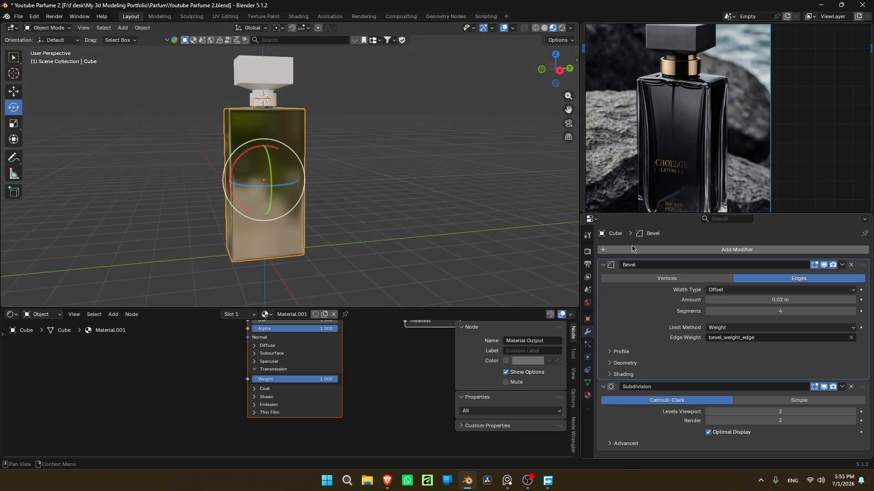
- Set the render engine to Cycles with GPU Compute as the device
{"action": "left_click", "coordinate": [587, 251]}
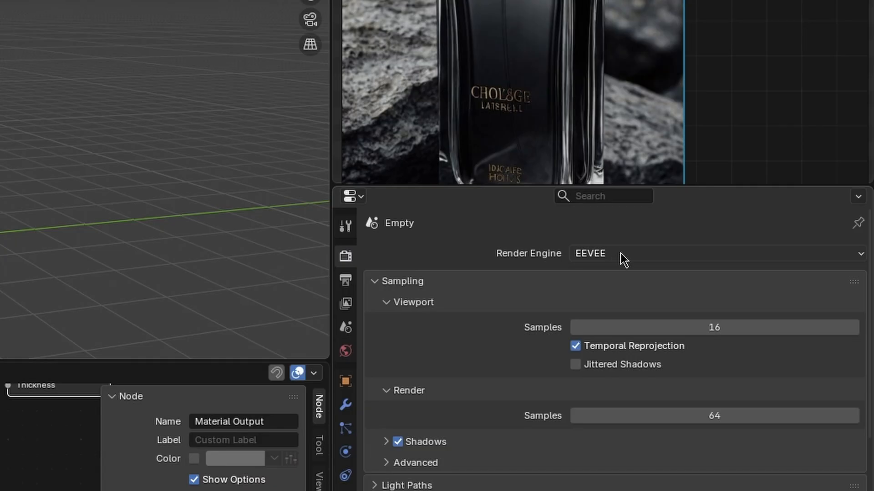
{"action": "left_click", "coordinate": [599, 254]}
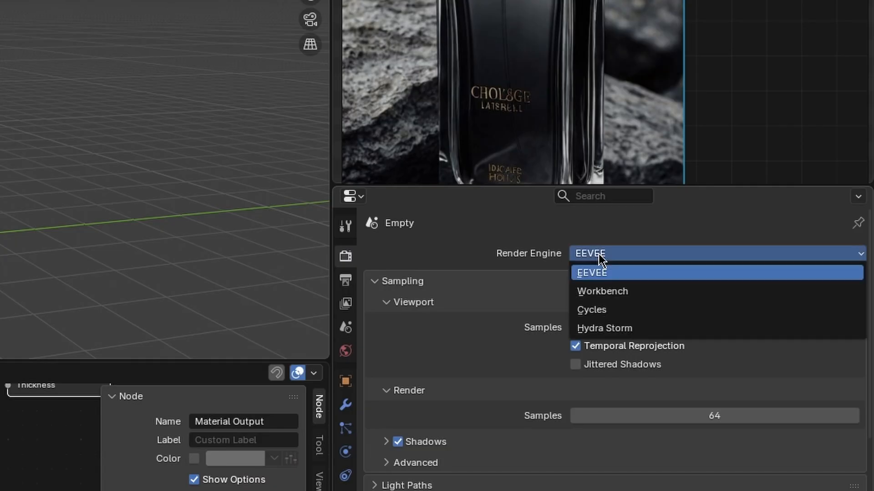
{"action": "left_click", "coordinate": [593, 312]}
{"action": "left_click", "coordinate": [591, 275]}
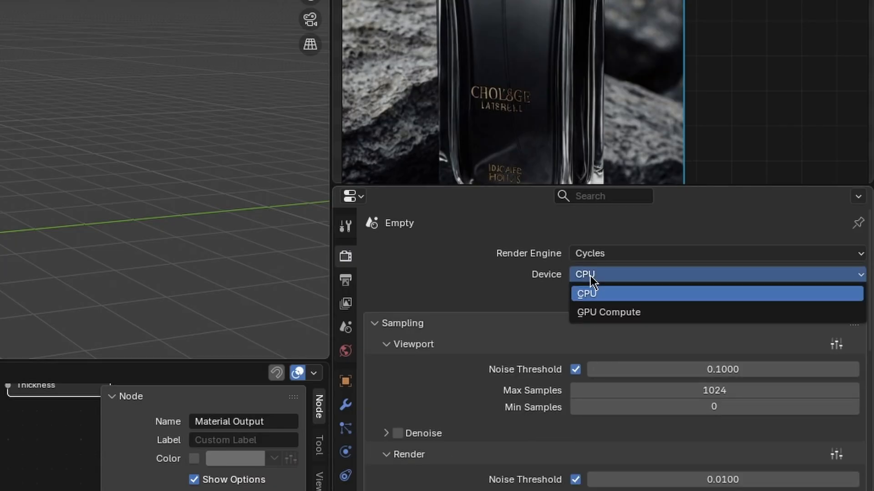
{"action": "left_click", "coordinate": [605, 265]}
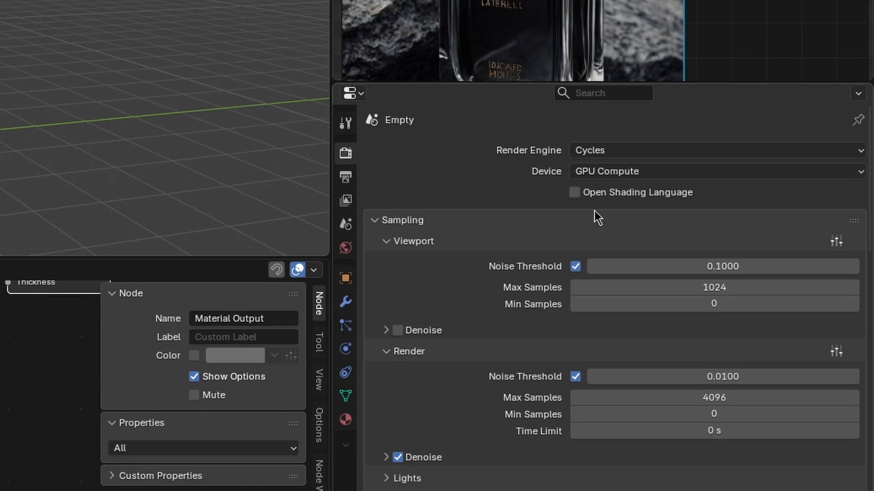
- Apply the New Preset1 viewport sampling preset with 64 max samples and a render preset with 32 max samples
{"action": "left_click", "coordinate": [836, 230]}
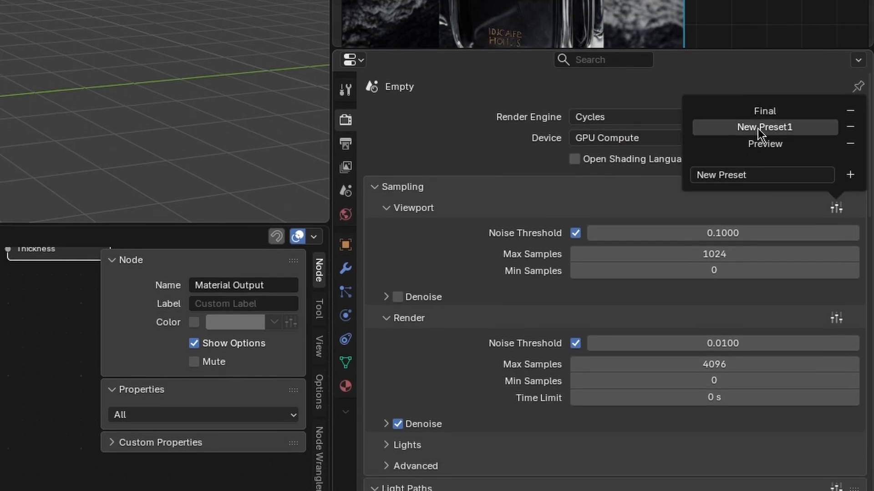
{"action": "left_click", "coordinate": [756, 128]}
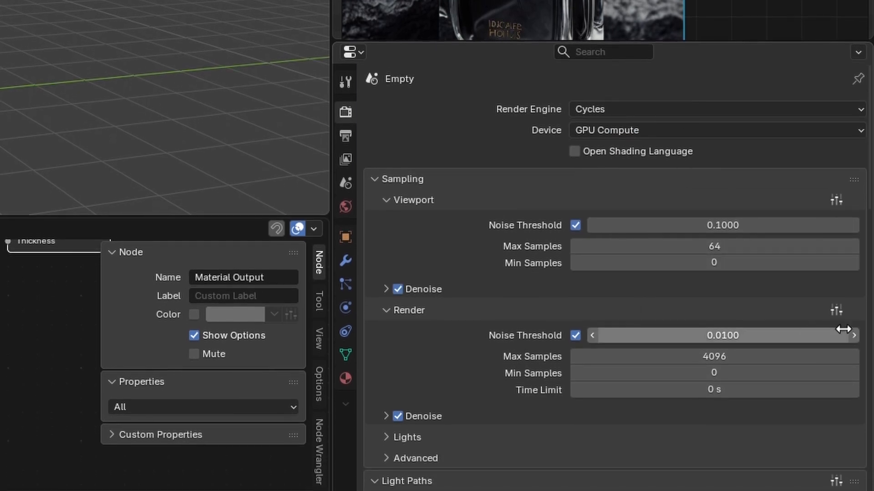
{"action": "left_click", "coordinate": [836, 313]}
{"action": "left_click", "coordinate": [765, 229]}
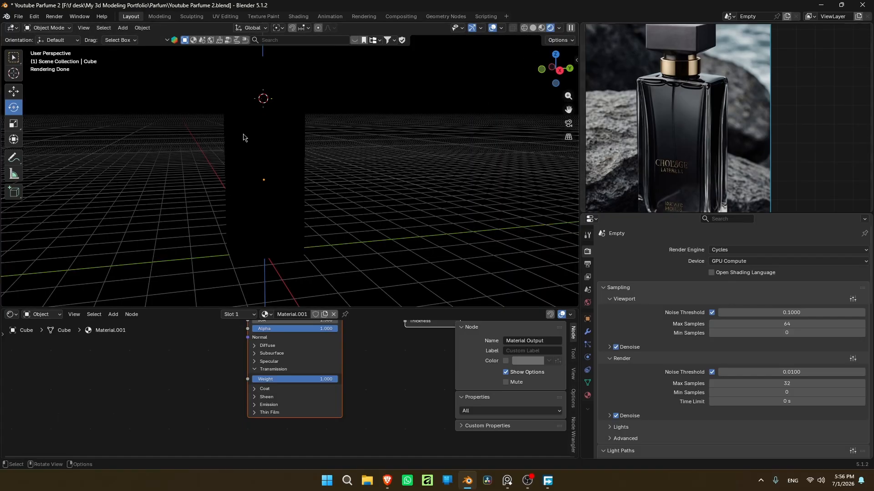
- Disable Scene World for the rendered viewport and light the bottle with a different built-in HDRI, moving the reference image aside
{"action": "left_click", "coordinate": [559, 29]}
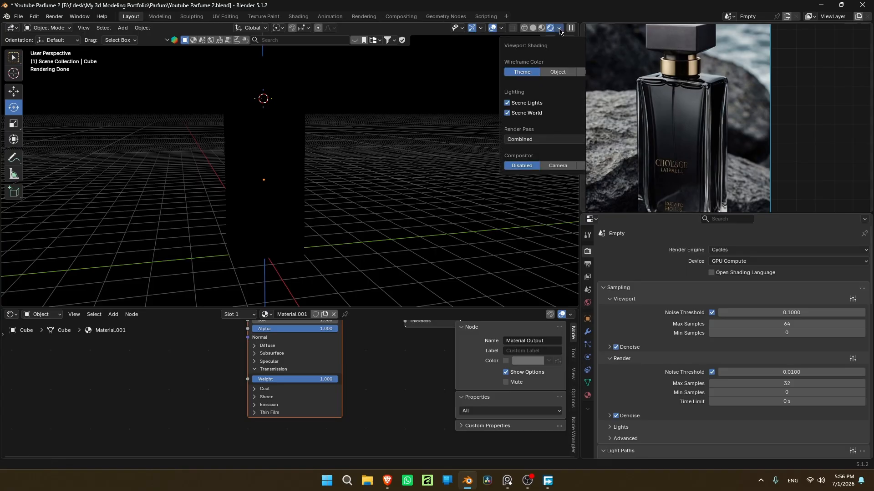
{"action": "left_click", "coordinate": [507, 113]}
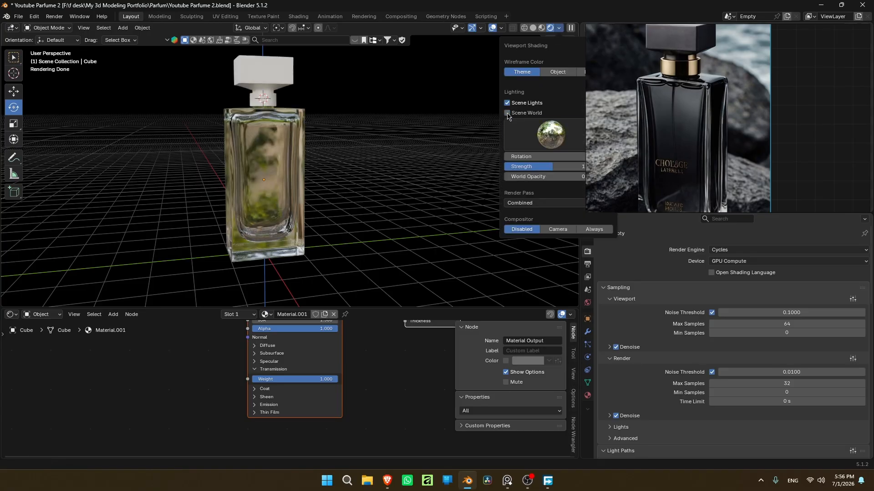
{"action": "left_click", "coordinate": [550, 134]}
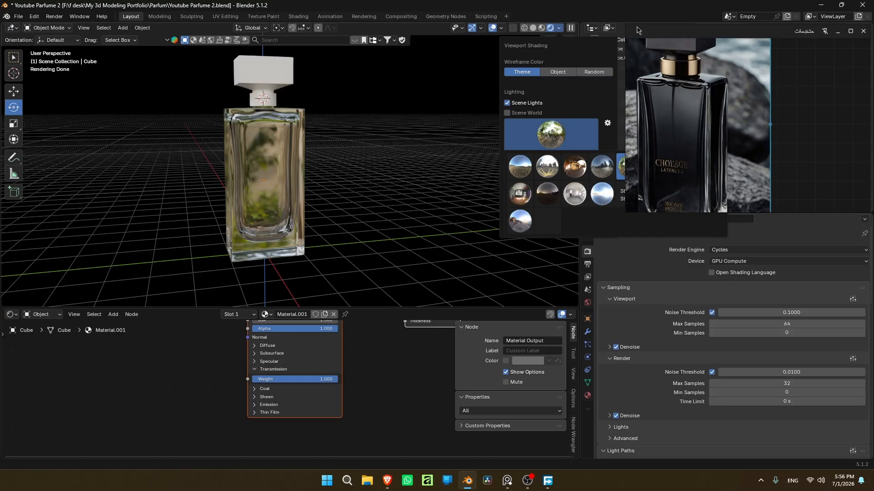
{"action": "left_click_drag", "start_coordinate": [638, 30], "coordinate": [733, 27]}
{"action": "left_click", "coordinate": [654, 172]}
{"action": "left_click_drag", "start_coordinate": [723, 83], "coordinate": [621, 81]}
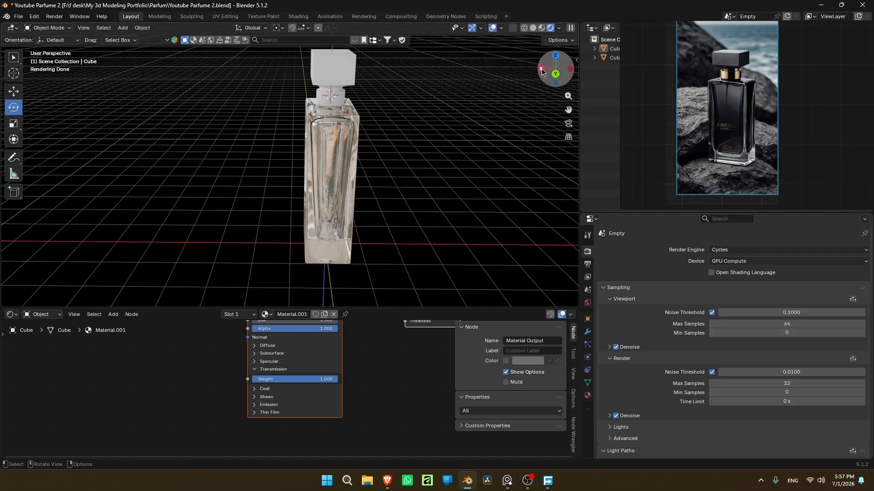
{"action": "left_click_drag", "start_coordinate": [542, 69], "coordinate": [497, 59]}
- Add a Glass BSDF connected to the Material Output's Surface in place of the Principled BSDF and inspect the rendered glass
{"action": "middle_click_drag", "start_coordinate": [386, 339], "coordinate": [338, 425]}
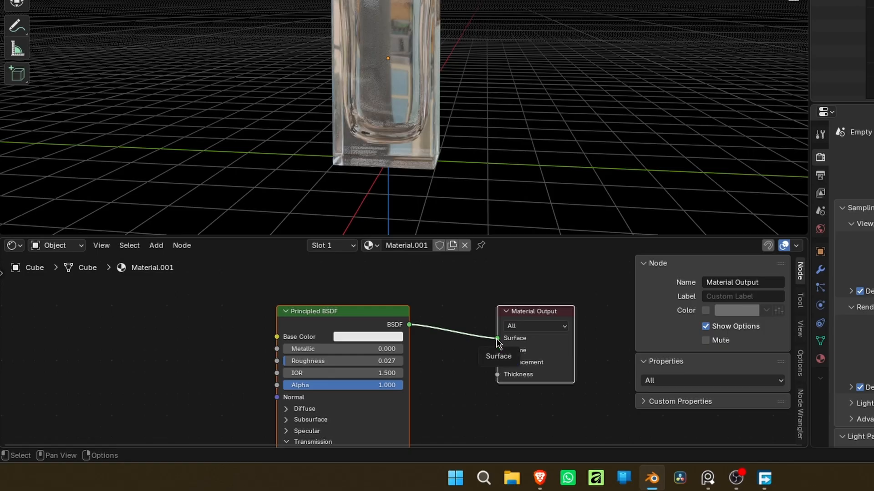
{"action": "left_click_drag", "start_coordinate": [356, 381], "coordinate": [340, 392]}
{"action": "left_click_drag", "start_coordinate": [472, 353], "coordinate": [376, 305]}
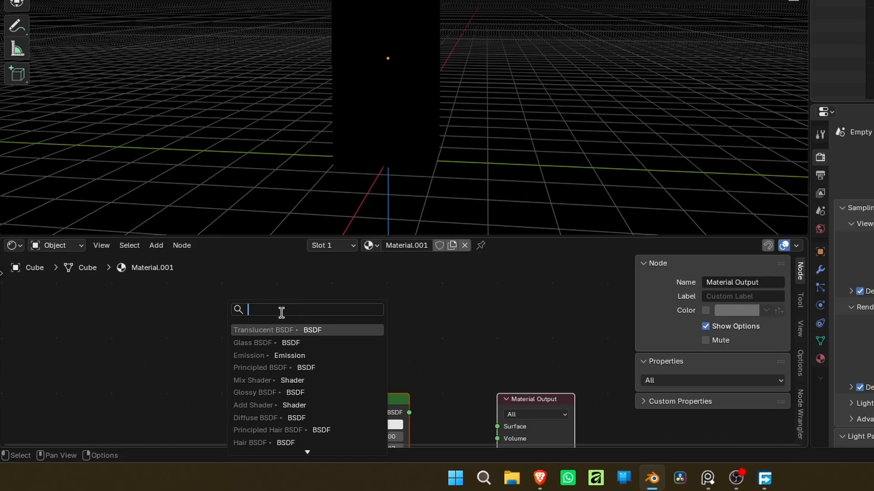
{"action": "type", "text": "glas"}
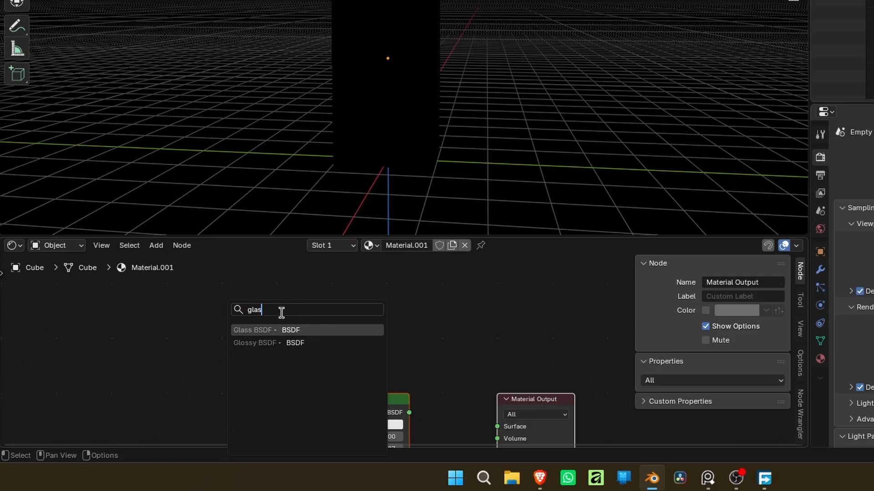
{"action": "left_click", "coordinate": [265, 330]}
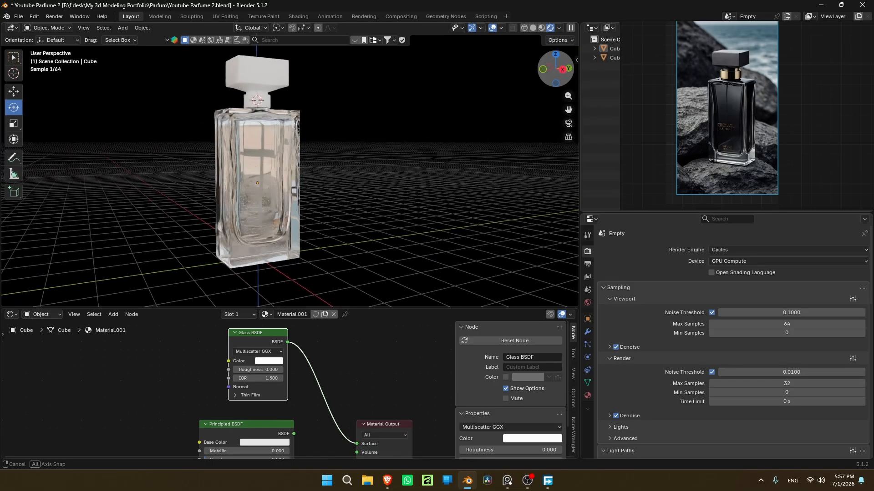
{"action": "middle_click_drag", "start_coordinate": [270, 198], "coordinate": [270, 199]}
{"action": "left_click_drag", "start_coordinate": [568, 109], "coordinate": [605, 124]}
{"action": "scroll", "coordinate": [568, 110], "scroll_direction": "up", "scroll_amount": 2}
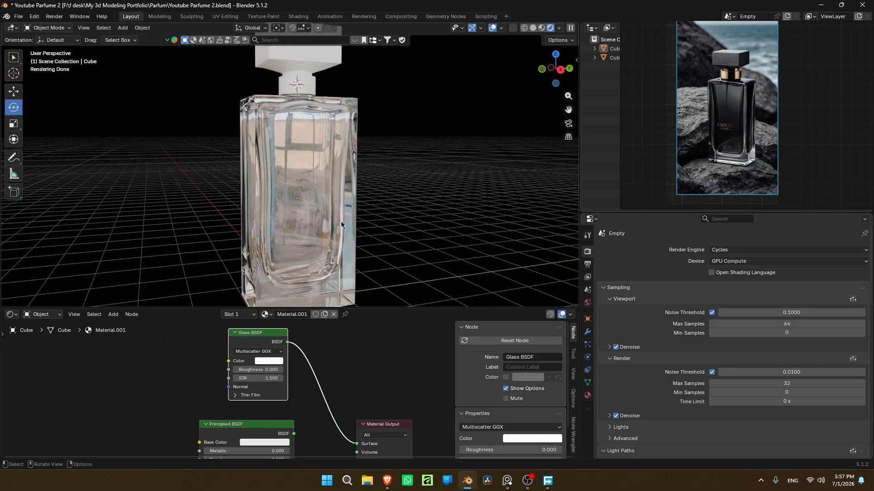
- Switch the viewport to solid shading and isolate the bottle body in local view
{"action": "left_click", "coordinate": [533, 28]}
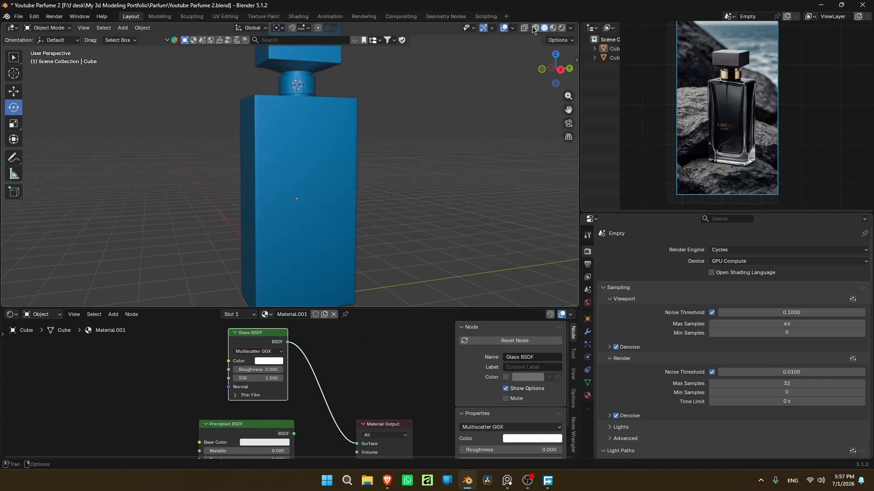
{"action": "left_click", "coordinate": [309, 60]}
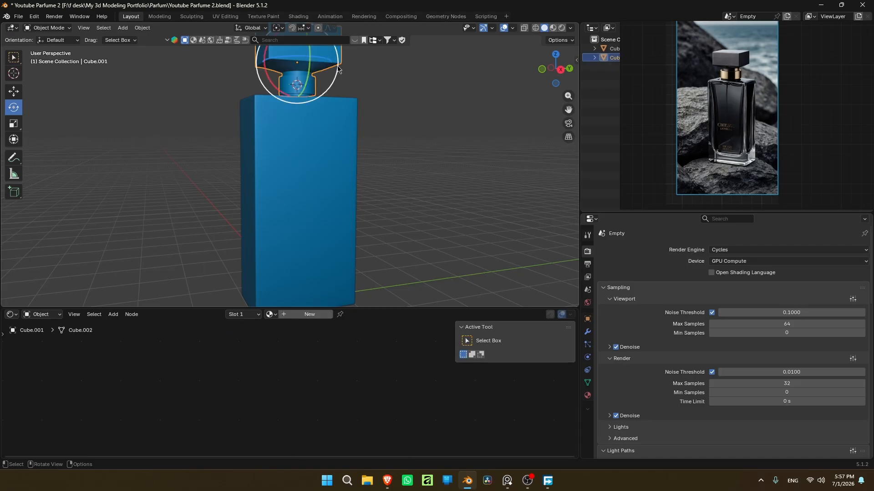
{"action": "left_click", "coordinate": [316, 141]}
{"action": "key", "text": "KP_Divide"}
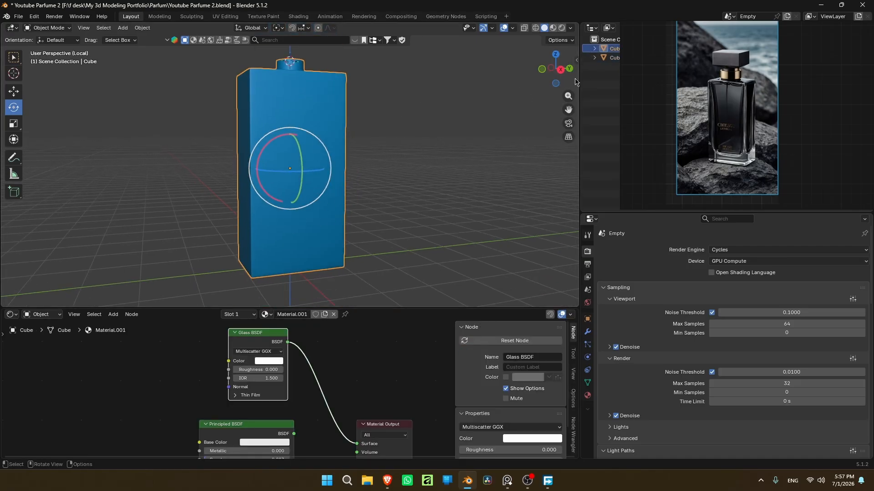
- Enable the Screencast Keys overlay in the 3D viewport
{"action": "key", "text": "n"}
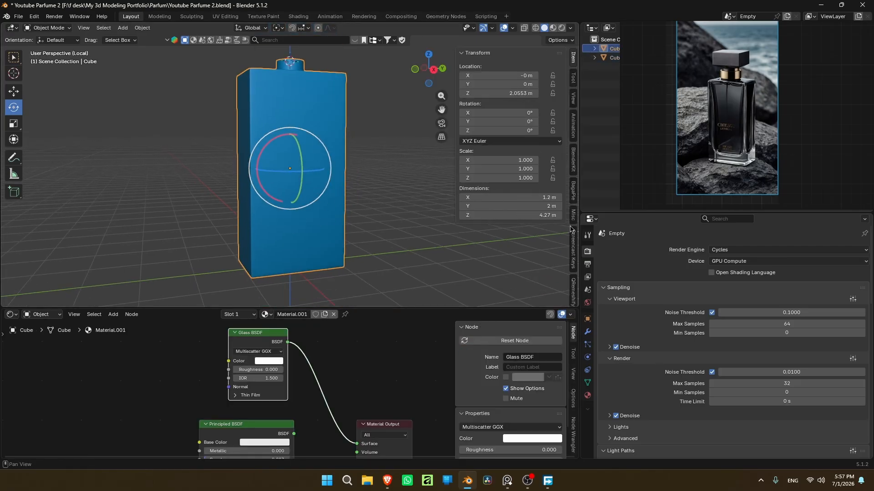
{"action": "left_click", "coordinate": [573, 253]}
{"action": "left_click", "coordinate": [468, 53]}
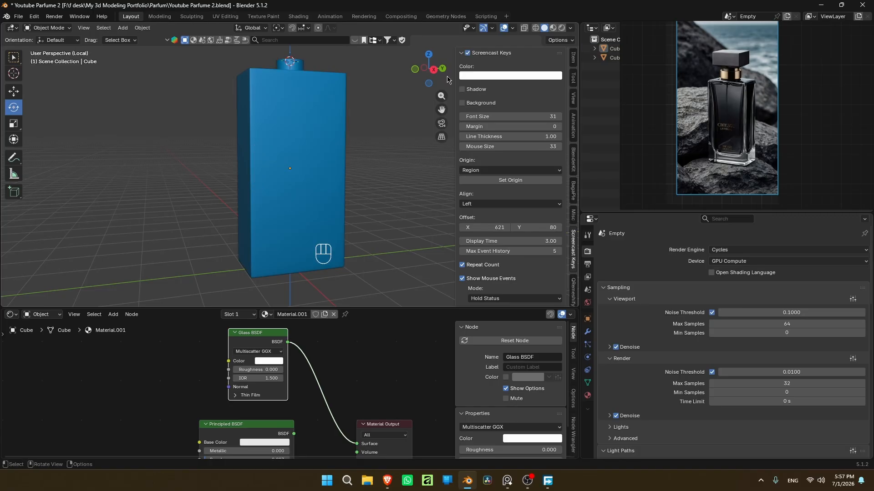
- Enter Edit Mode on the bottle body, turn off the Subdivision modifier's viewport display and select the floor faces of the inner cavity
{"action": "left_click", "coordinate": [433, 69]}
{"action": "middle_click_drag", "start_coordinate": [399, 174], "coordinate": [322, 151]}
{"action": "left_click", "coordinate": [323, 142]}
{"action": "key", "text": "KP_Divide"}
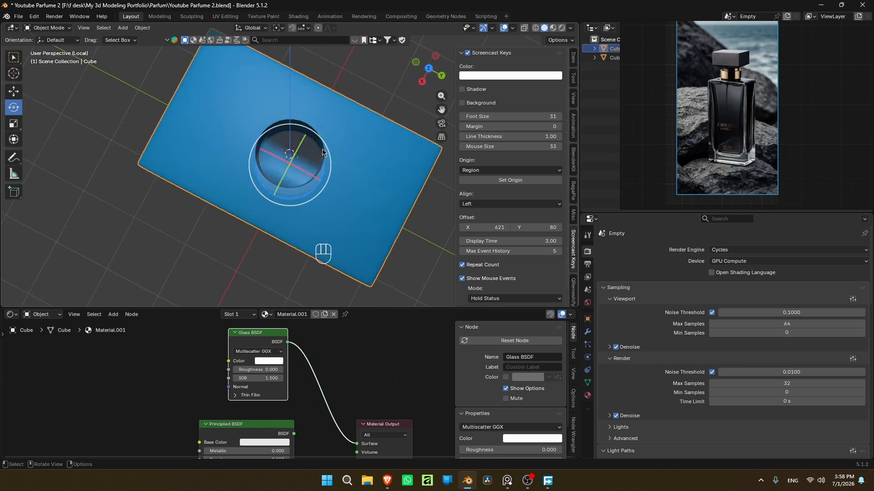
{"action": "left_click_drag", "start_coordinate": [443, 110], "coordinate": [397, 110]}
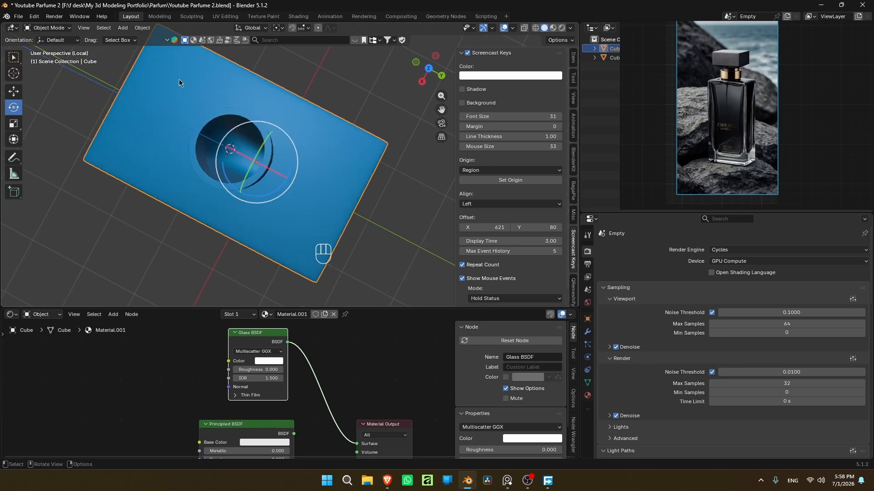
{"action": "key", "text": "Tab"}
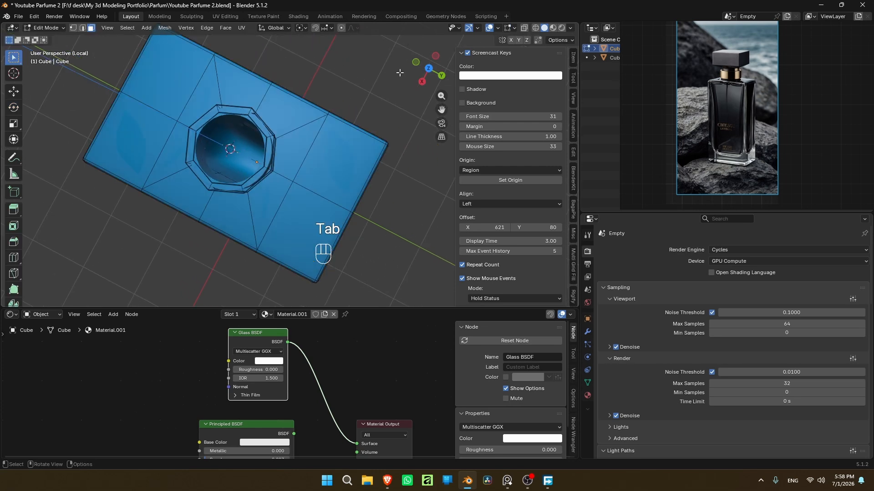
{"action": "left_click_drag", "start_coordinate": [424, 84], "coordinate": [420, 82]}
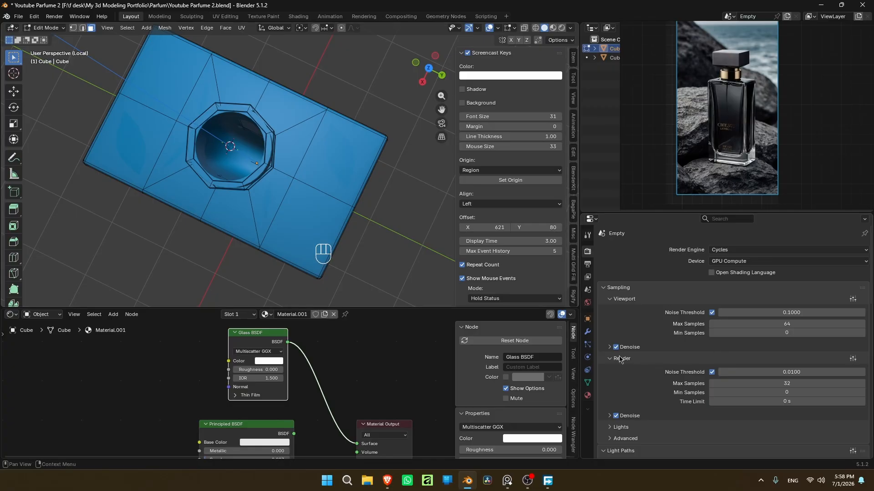
{"action": "left_click", "coordinate": [587, 332]}
{"action": "left_click", "coordinate": [824, 387]}
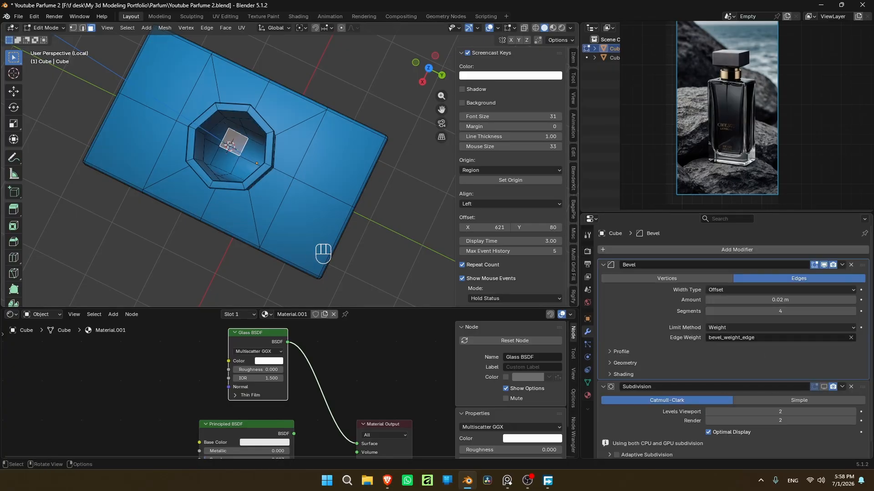
{"action": "middle_click_drag", "start_coordinate": [229, 146], "coordinate": [381, 146]}
{"action": "left_click", "coordinate": [311, 170], "text": "ctrl+shift"}
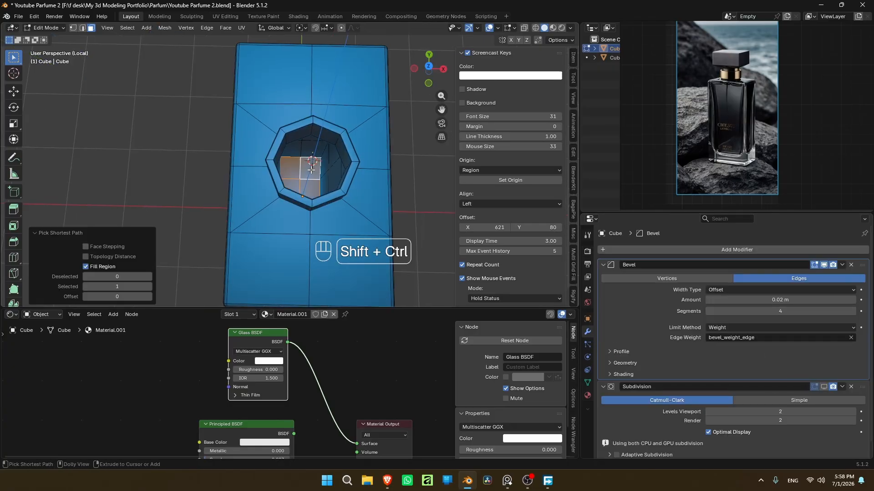
- Show the body in wireframe from the left orthographic view and turn the Subdivision modifier's viewport display back on
{"action": "left_click", "coordinate": [416, 70]}
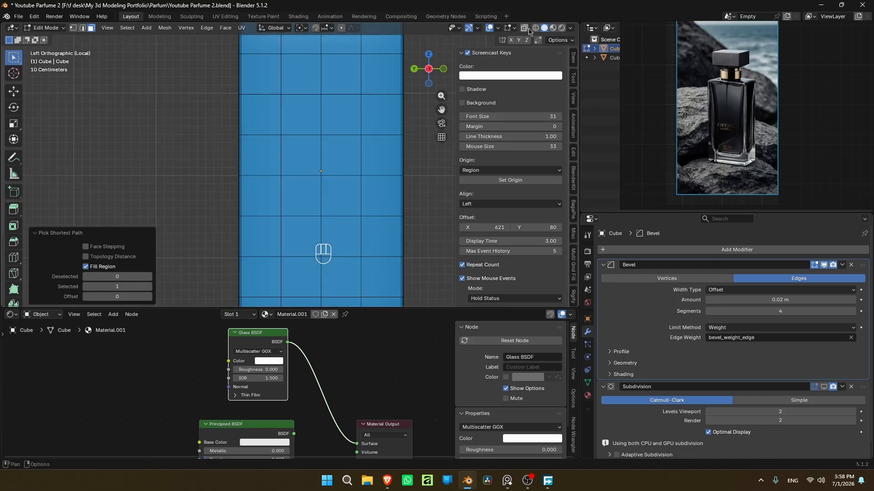
{"action": "left_click", "coordinate": [536, 28]}
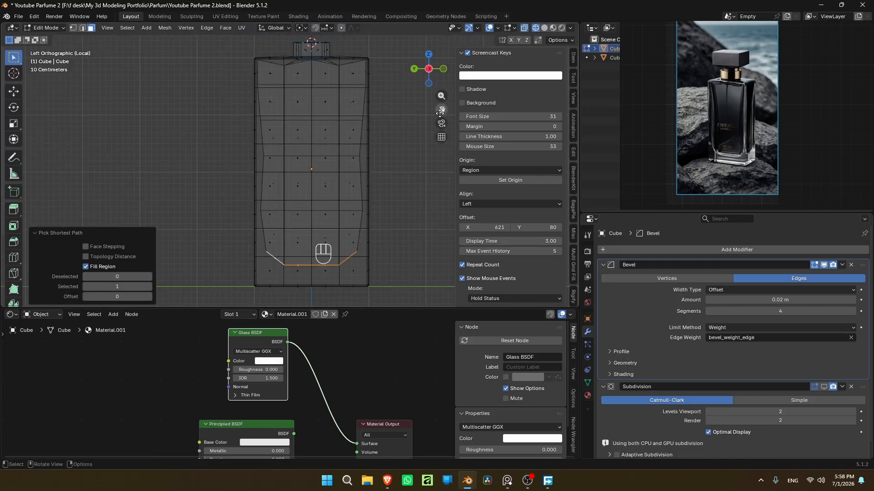
{"action": "left_click_drag", "start_coordinate": [442, 109], "coordinate": [435, 115]}
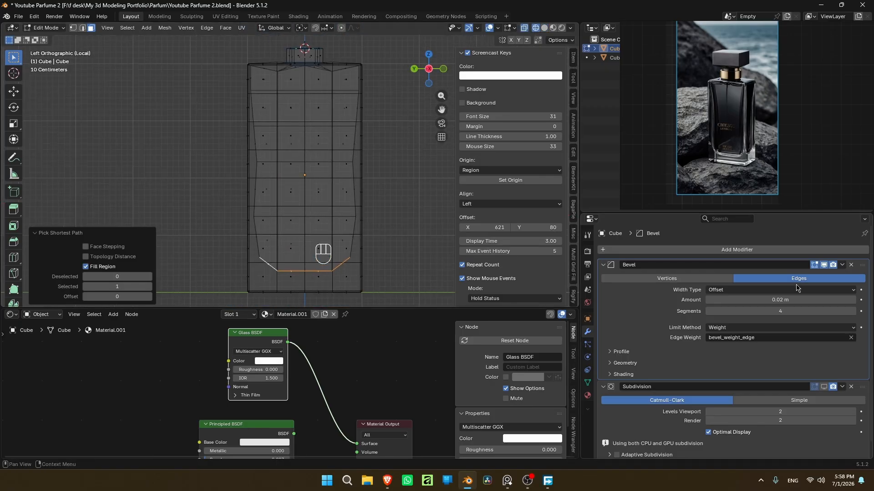
{"action": "left_click", "coordinate": [823, 387]}
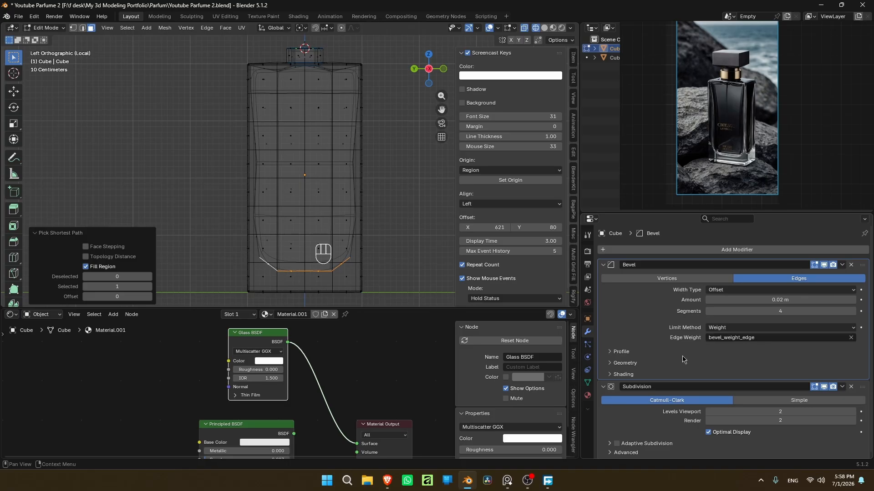
- Grow the face selection from the cavity floor six times until it covers the inner walls up to the bottle's shoulder
{"action": "key", "text": "ctrl+z"}
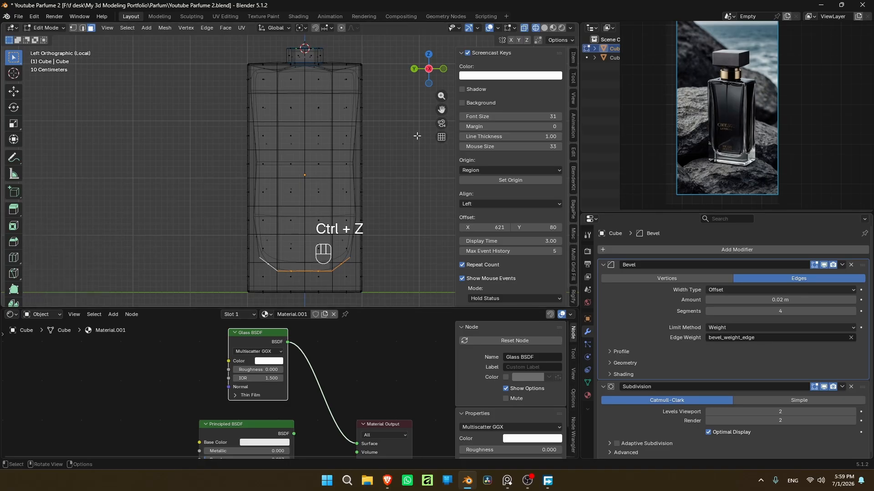
{"action": "key", "text": "ctrl"}
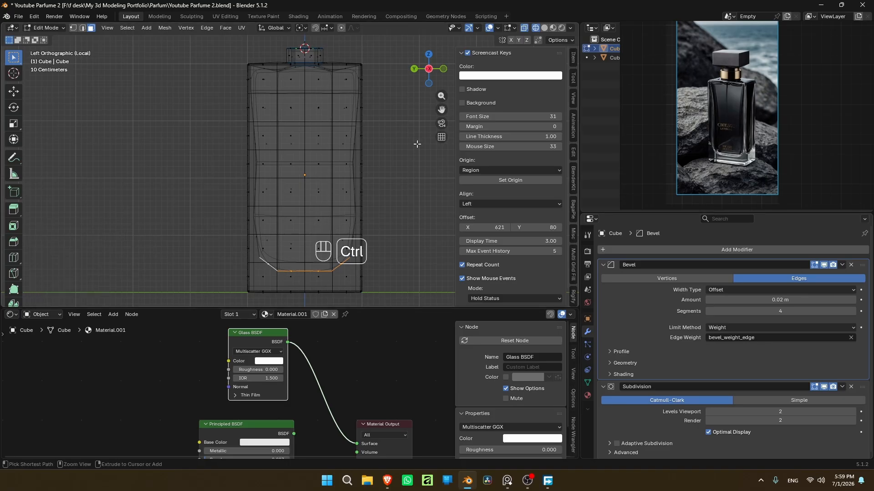
{"action": "key", "text": "ctrl+KP_Add"}
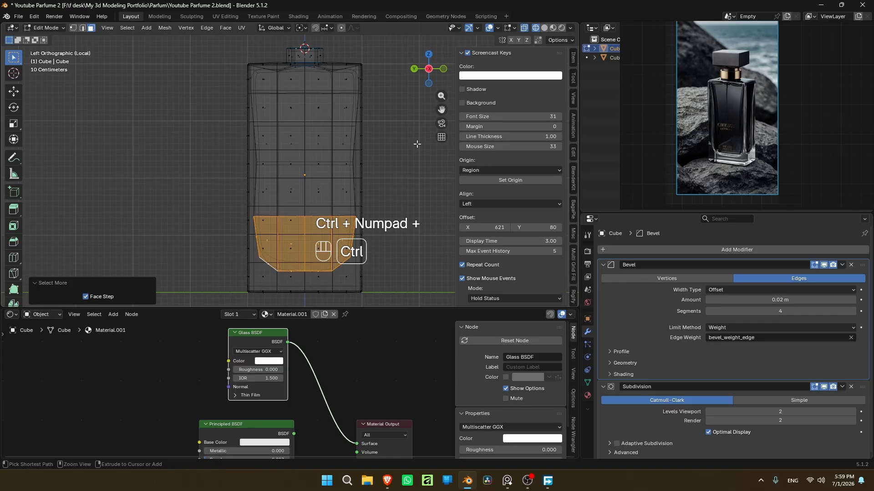
{"action": "key", "text": "ctrl+KP_Add"}
{"action": "key", "text": "ctrl+KP_Add"}
{"action": "key", "text": "ctrl+KP_Add"}
{"action": "key", "text": "ctrl+KP_Add"}
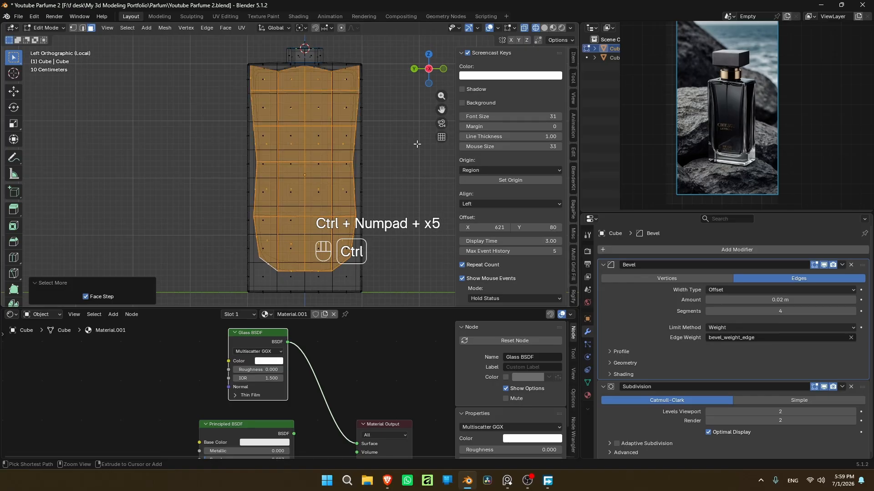
{"action": "key", "text": "ctrl+KP_Add"}
{"action": "scroll", "coordinate": [419, 144], "scroll_direction": "up", "scroll_amount": 4}
{"action": "middle_click_drag", "start_coordinate": [437, 231], "coordinate": [409, 119], "text": "shift"}
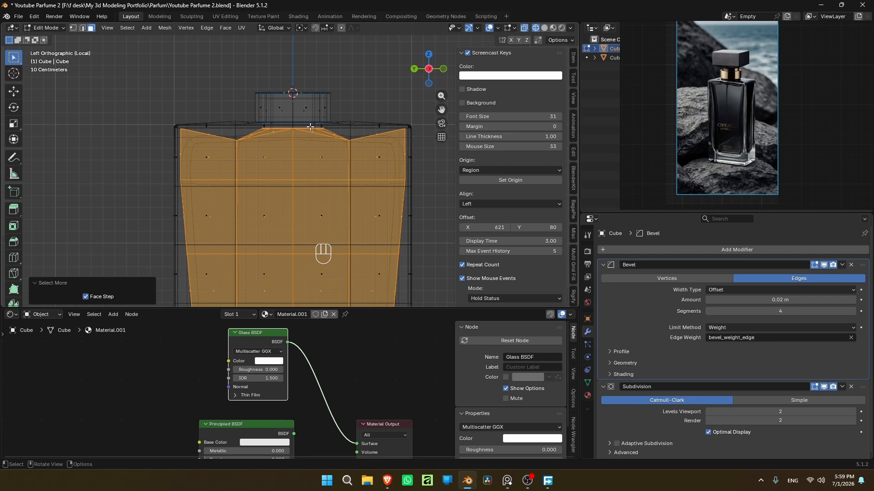
{"action": "scroll", "coordinate": [271, 130], "scroll_direction": "down", "scroll_amount": 4}
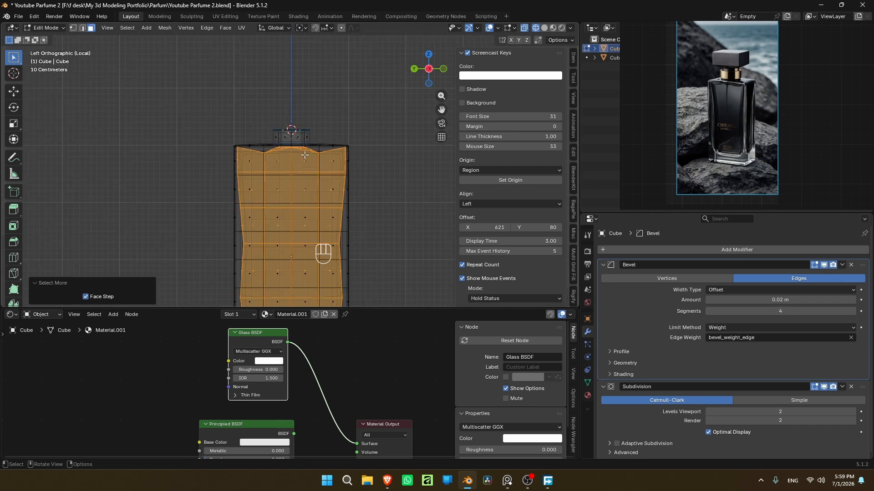
- Duplicate the selected inner cavity faces in place, separate them into a new object and select only that object in Object Mode
{"action": "middle_click_drag", "start_coordinate": [350, 133], "coordinate": [353, 137]}
{"action": "key", "text": "shift+d"}
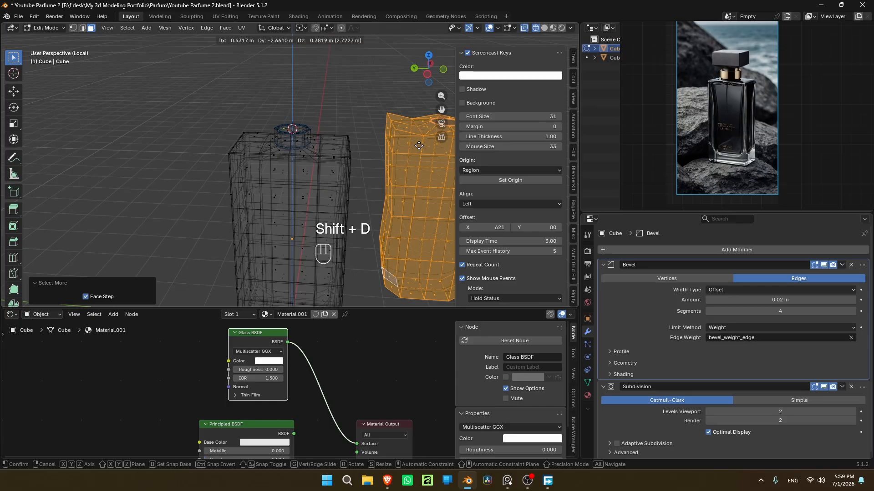
{"action": "right_click", "coordinate": [410, 145]}
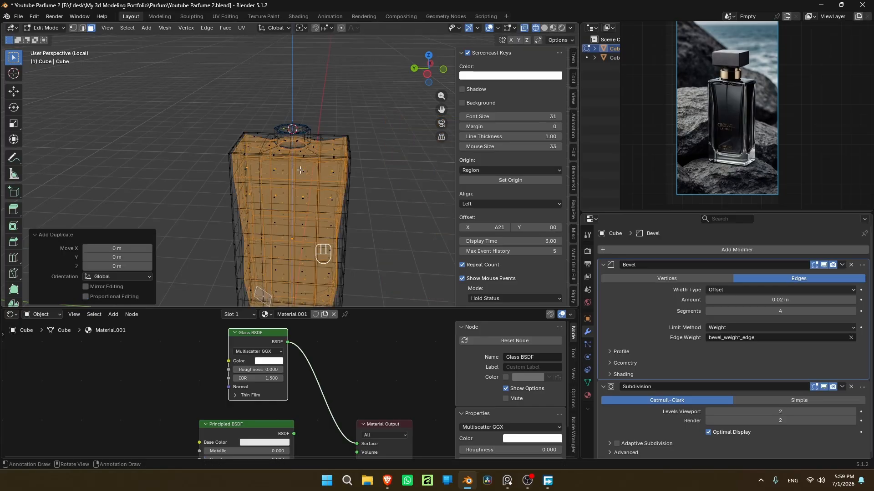
{"action": "key", "text": "p"}
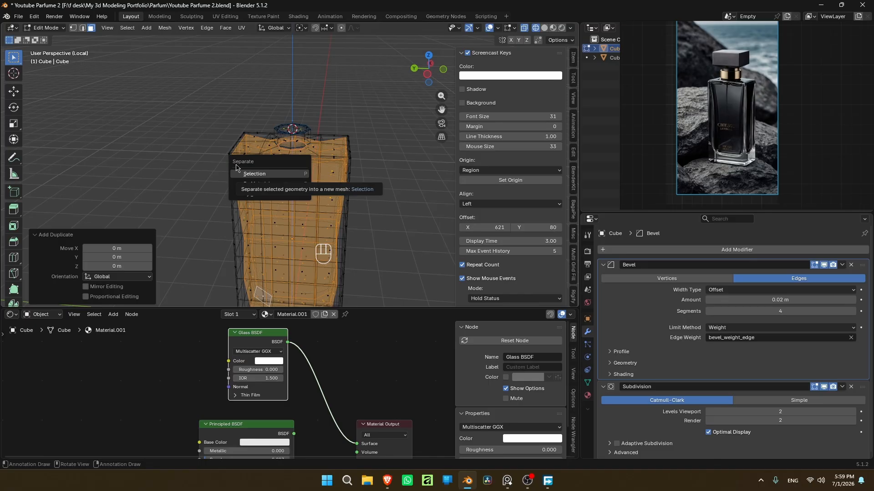
{"action": "left_click", "coordinate": [254, 174]}
{"action": "key", "text": "Tab"}
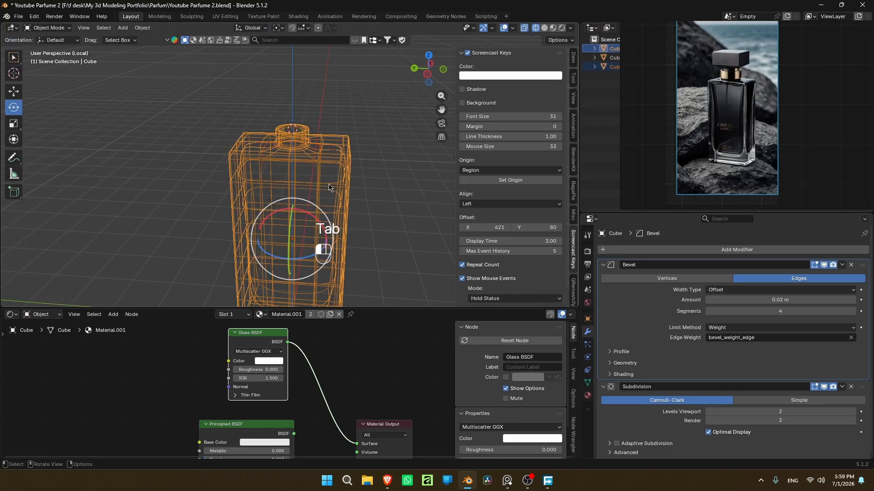
{"action": "left_click", "coordinate": [336, 185]}
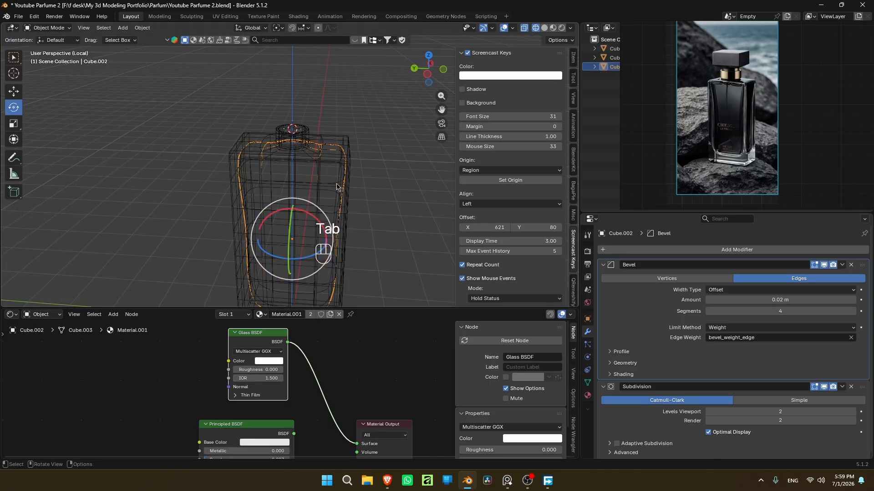
- Scale the separated inner mesh down uniformly to about 0.983 so it sits just inside the glass walls
{"action": "left_click_drag", "start_coordinate": [425, 68], "coordinate": [426, 74]}
{"action": "left_click", "coordinate": [427, 74]}
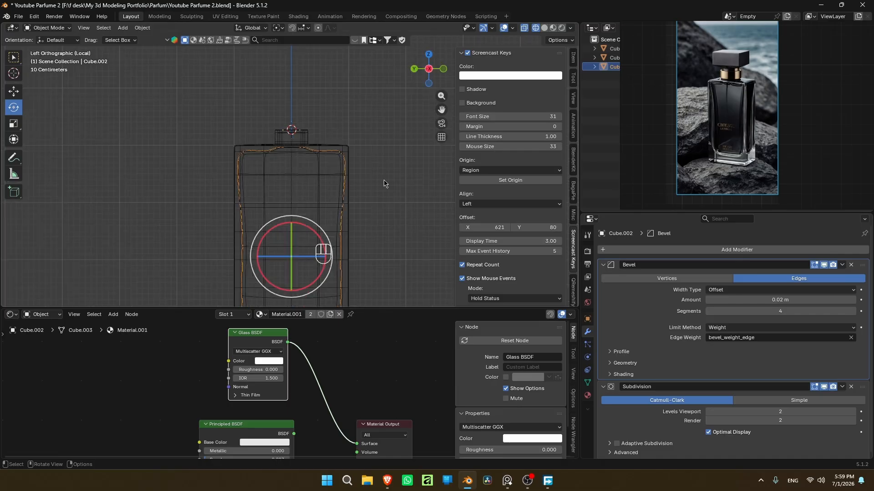
{"action": "key", "text": "s"}
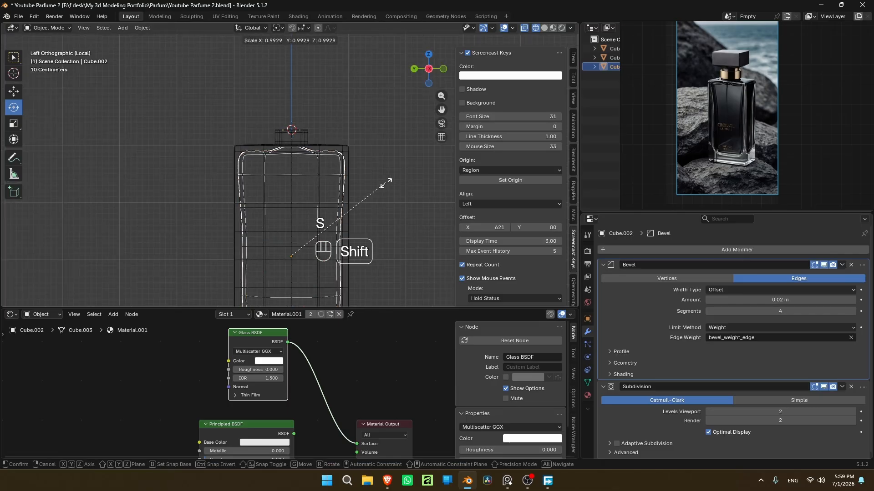
{"action": "left_click", "coordinate": [390, 182]}
{"action": "middle_click_drag", "start_coordinate": [390, 182], "coordinate": [387, 187]}
- Isolate the inner mesh in solid shading and close its open top edge loop with Grid Fill
{"action": "key", "text": "slash"}
{"action": "key", "text": "slash"}
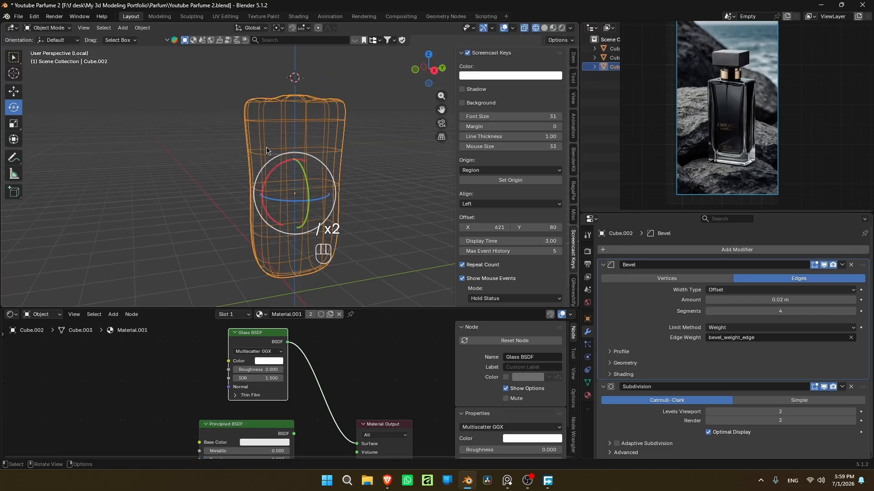
{"action": "left_click_drag", "start_coordinate": [429, 69], "coordinate": [509, 64]}
{"action": "key", "text": "Tab"}
{"action": "left_click", "coordinate": [544, 27]}
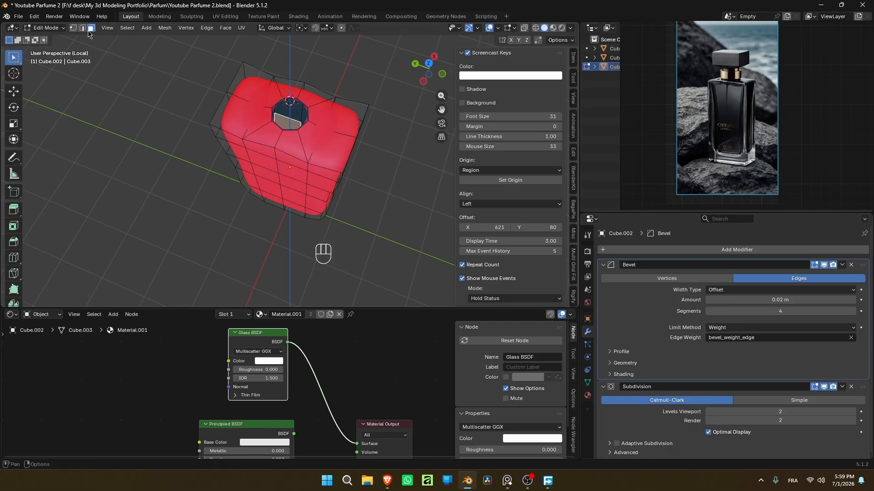
{"action": "left_click", "coordinate": [82, 27]}
{"action": "left_click", "coordinate": [307, 115], "text": "alt"}
{"action": "key", "text": "ctrl+f"}
{"action": "left_click", "coordinate": [283, 212]}
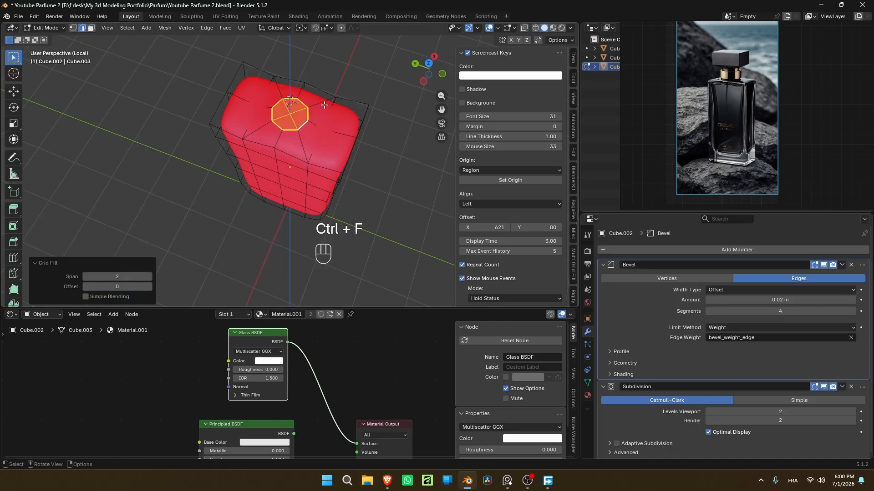
- Inspect the edge loop around the filled opening and the item properties of the inner mesh, ending in Object Mode
{"action": "key", "text": "Tab"}
{"action": "left_click_drag", "start_coordinate": [429, 71], "coordinate": [384, 75]}
{"action": "key", "text": "Tab"}
{"action": "left_click", "coordinate": [285, 107], "text": "alt+shift"}
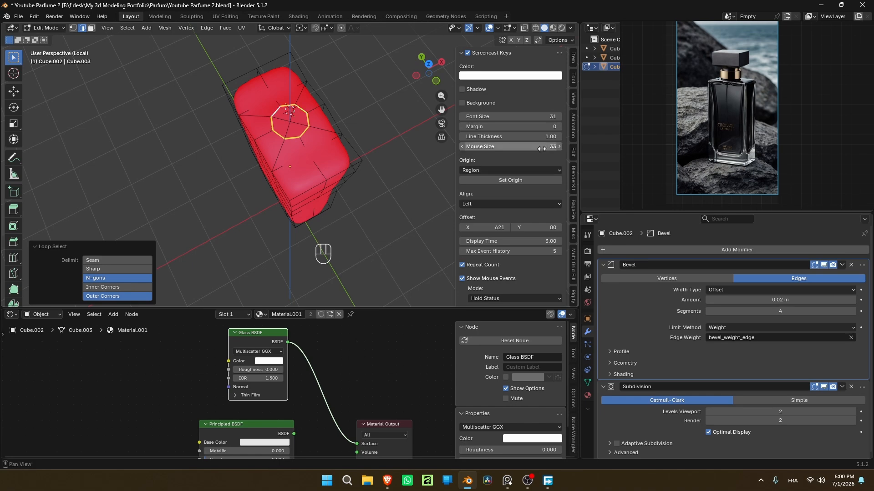
{"action": "left_click", "coordinate": [573, 57]}
{"action": "left_click", "coordinate": [335, 119]}
{"action": "key", "text": "F13"}
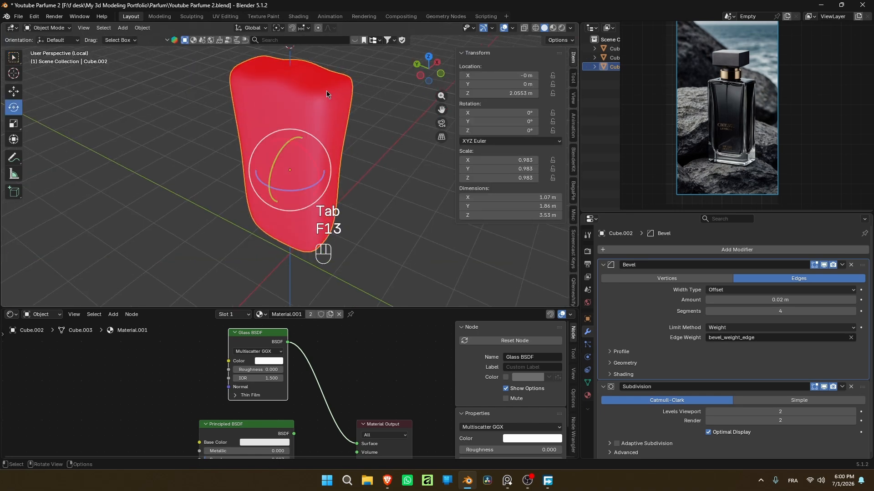
- Leave local view, switch the whole bottle to rendered shading and select the inner liquid mesh
{"action": "key", "text": "alt+shift"}
{"action": "key", "text": "slash"}
{"action": "mouse_move", "coordinate": [428, 69]}
{"action": "left_mouse_down"}
{"action": "mouse_move", "coordinate": [380, 68]}
{"action": "mouse_move", "coordinate": [480, 43]}
{"action": "mouse_move", "coordinate": [446, 43]}
{"action": "left_mouse_up"}
{"action": "left_click", "coordinate": [562, 28]}
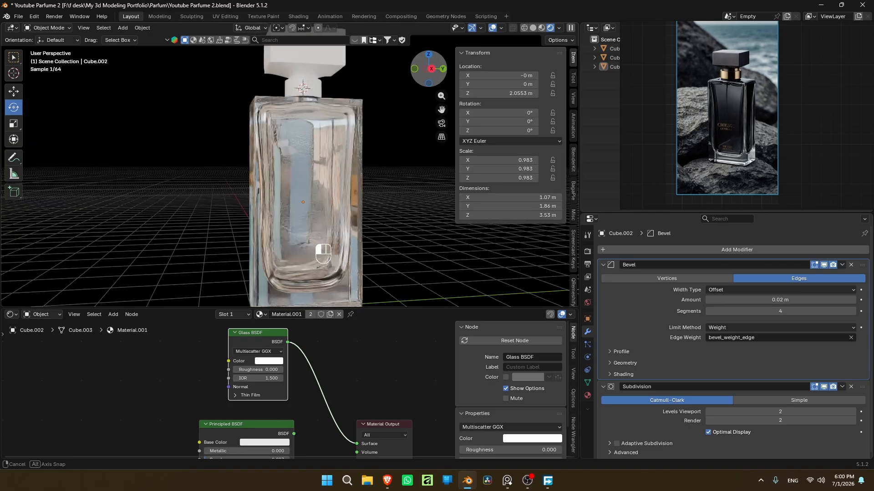
{"action": "scroll", "coordinate": [314, 212], "scroll_direction": "down", "scroll_amount": 2}
{"action": "left_click", "coordinate": [314, 213]}
{"action": "left_click", "coordinate": [315, 212]}
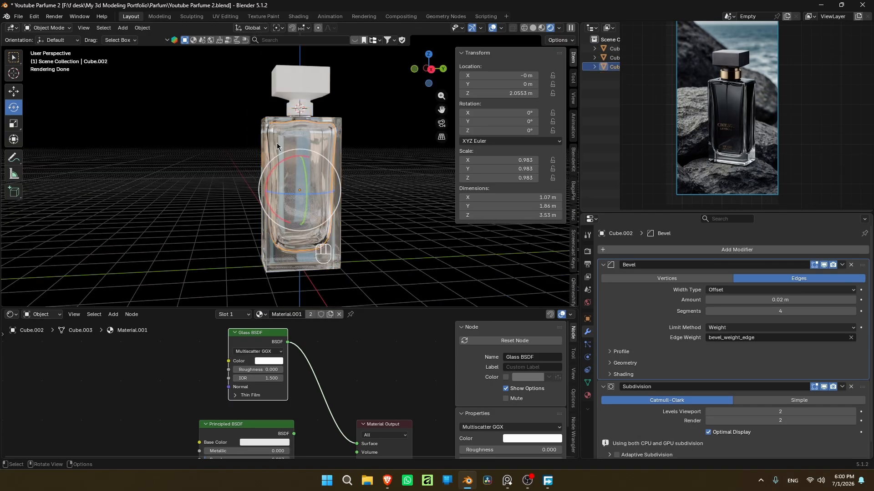
- Give the inner liquid mesh its own copy of the glass material with a pale blue color and an IOR of 1.33
{"action": "left_click", "coordinate": [330, 315]}
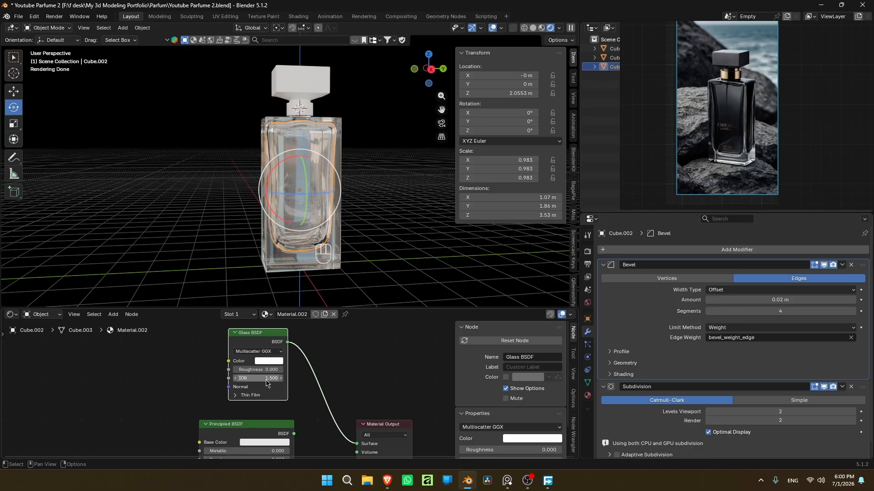
{"action": "left_click", "coordinate": [269, 361]}
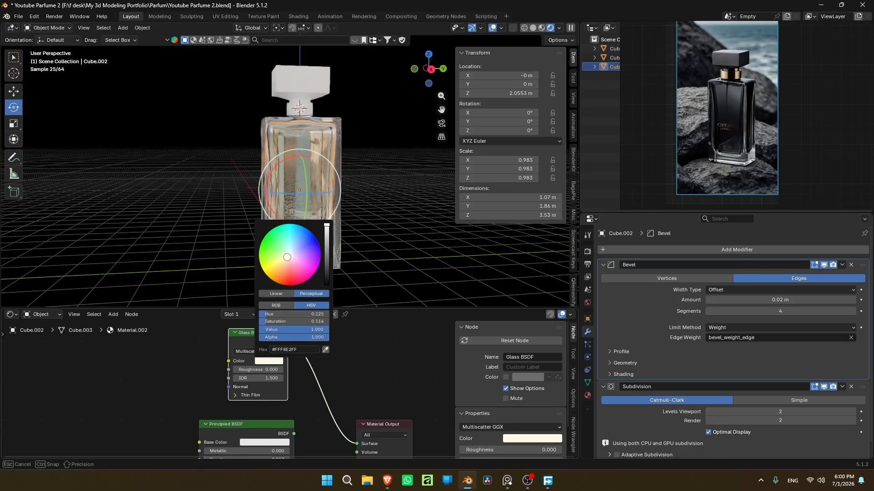
{"action": "left_click", "coordinate": [292, 252]}
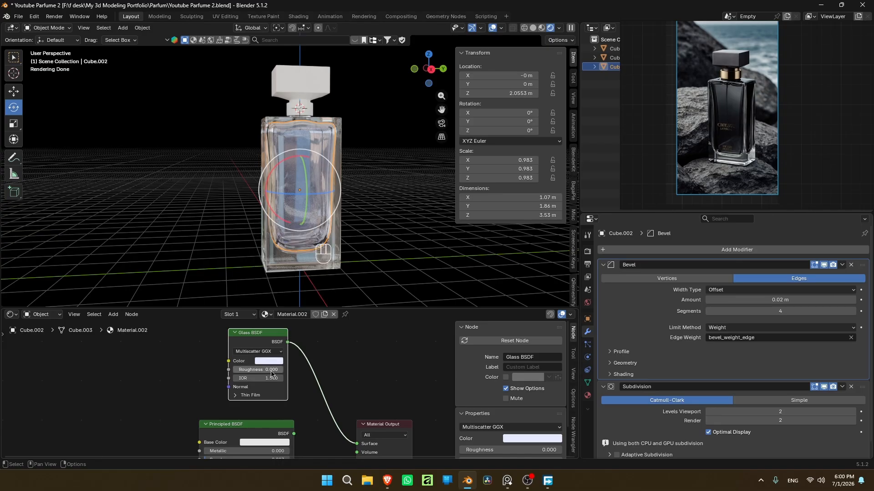
{"action": "left_click", "coordinate": [252, 379]}
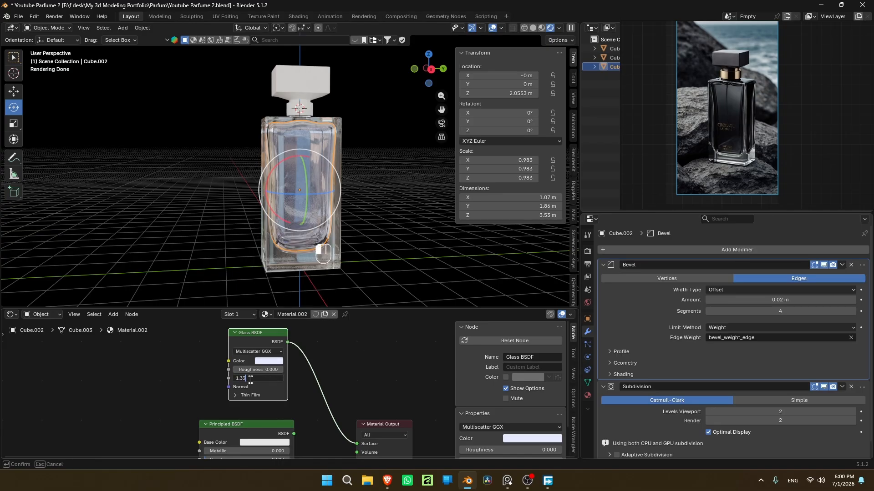
{"action": "key", "text": "Return"}
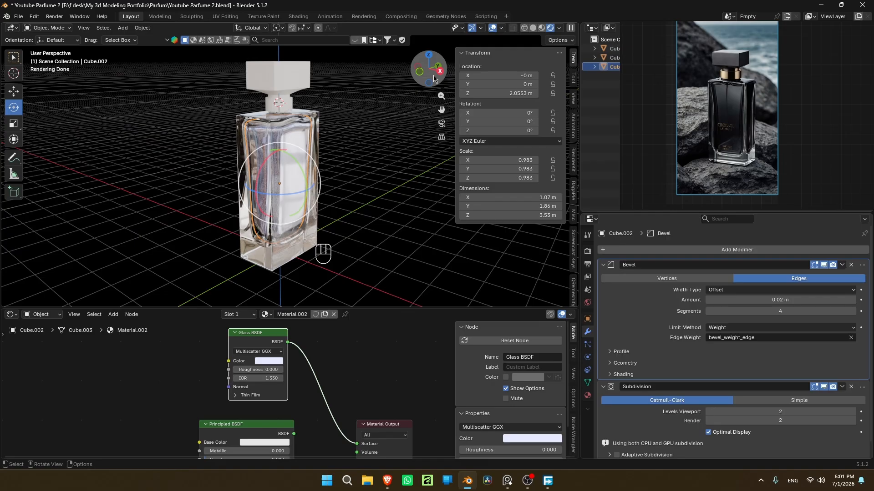
- Compare the cap with the reference photo, give the cap a new material and set its base color to near-black
{"action": "scroll", "coordinate": [414, 83], "scroll_direction": "up", "scroll_amount": 2}
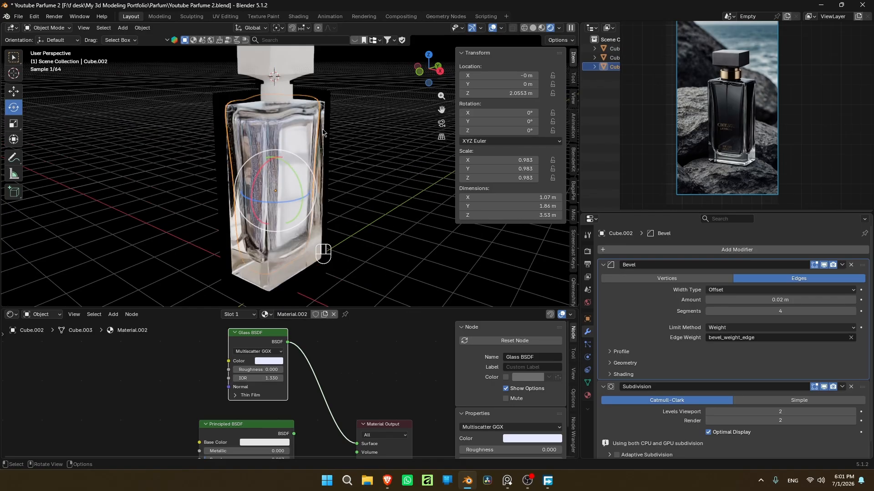
{"action": "middle_click_drag", "start_coordinate": [415, 83], "coordinate": [374, 310]}
{"action": "left_click_drag", "start_coordinate": [374, 310], "coordinate": [374, 382]}
{"action": "left_click_drag", "start_coordinate": [427, 69], "coordinate": [426, 78]}
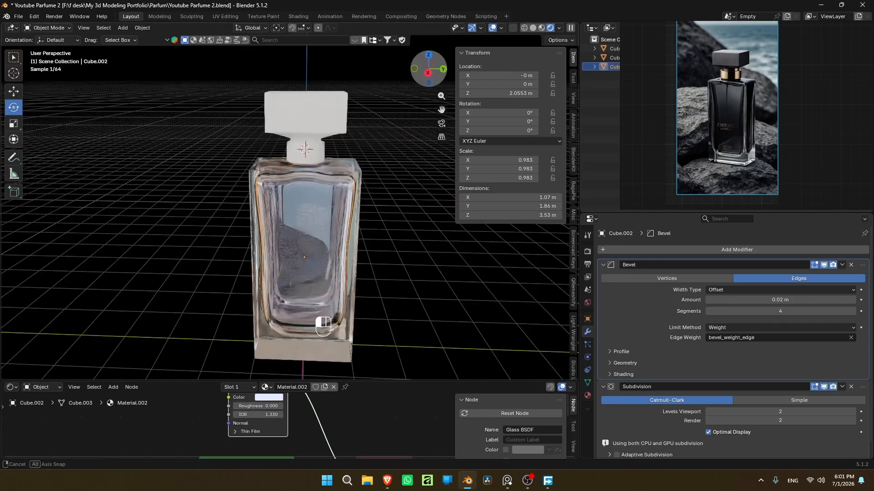
{"action": "scroll", "coordinate": [732, 80], "scroll_direction": "up", "scroll_amount": 5}
{"action": "middle_click_drag", "start_coordinate": [732, 68], "coordinate": [718, 116]}
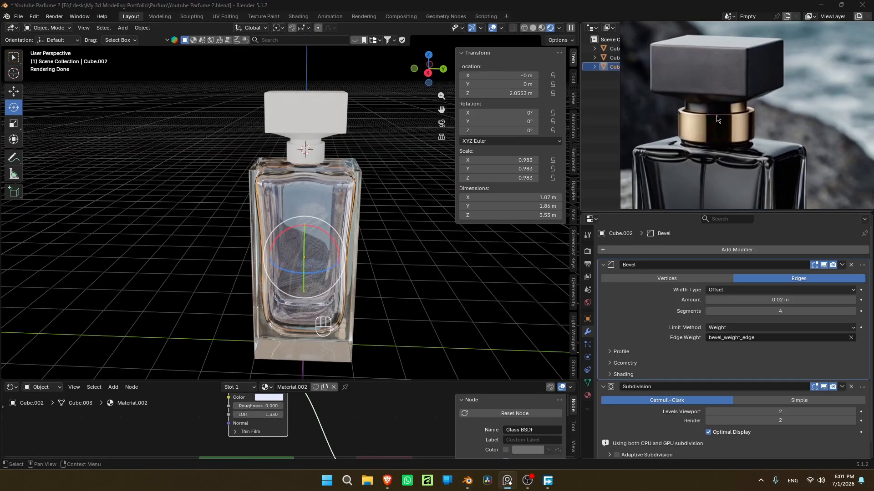
{"action": "left_click", "coordinate": [327, 121]}
{"action": "left_click_drag", "start_coordinate": [441, 109], "coordinate": [417, 136]}
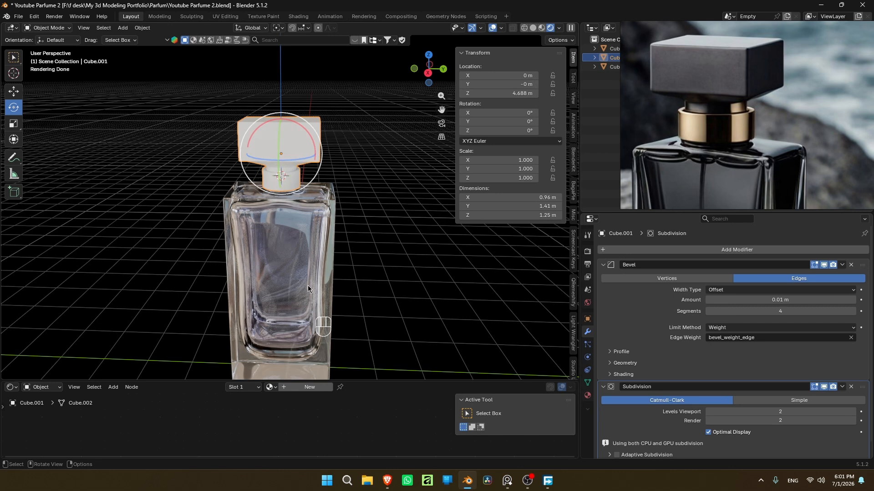
{"action": "left_click", "coordinate": [307, 387]}
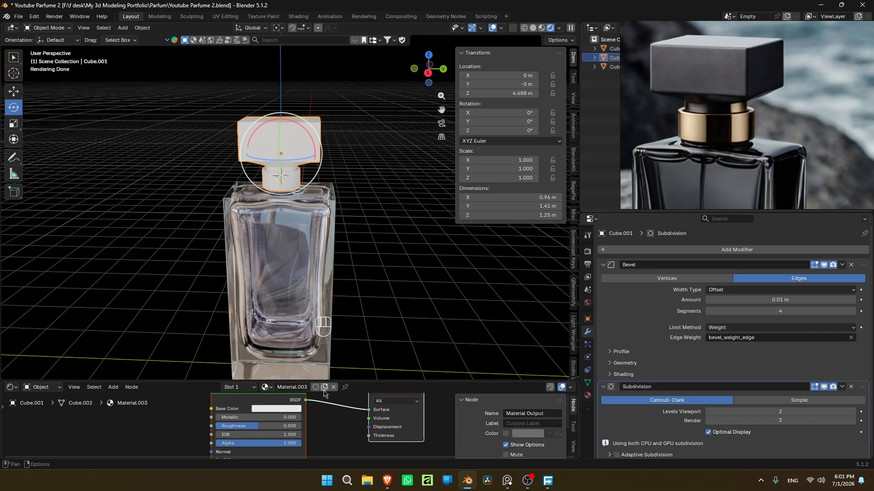
{"action": "left_click", "coordinate": [291, 420]}
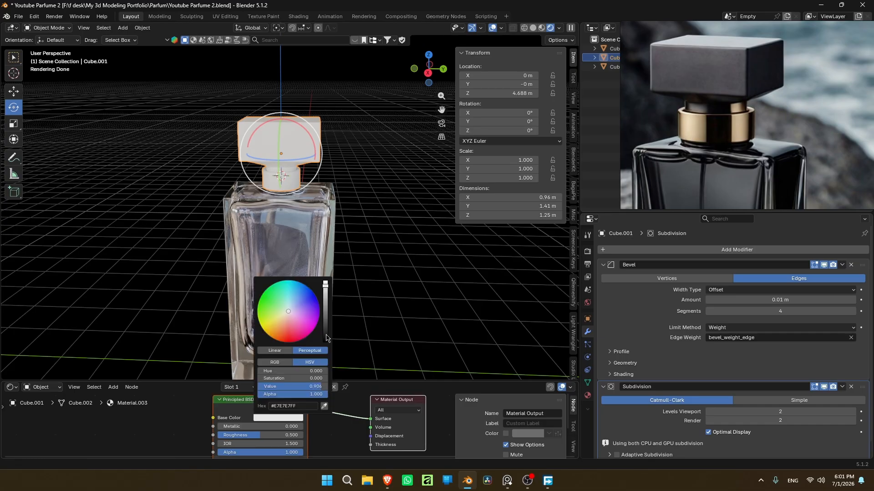
{"action": "mouse_move", "coordinate": [326, 338]}
{"action": "left_mouse_down"}
{"action": "mouse_move", "coordinate": [326, 345]}
{"action": "mouse_move", "coordinate": [326, 333]}
{"action": "left_mouse_up"}
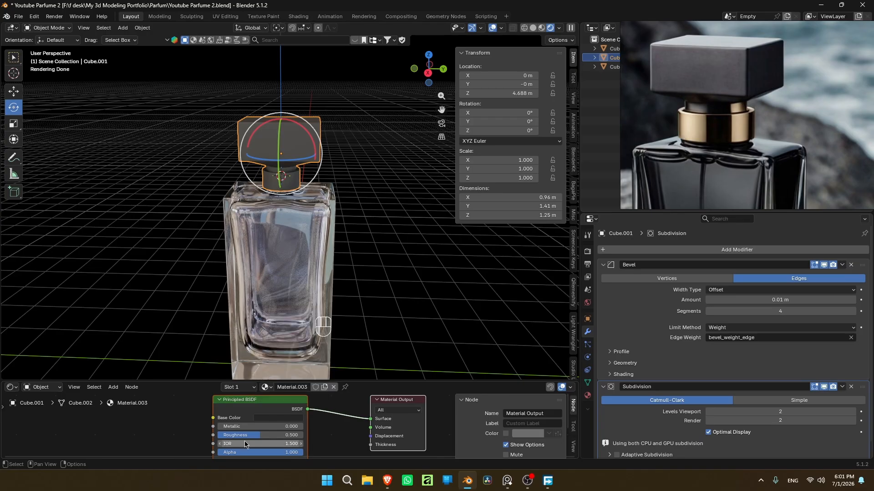
- Set the black cap material's Metallic to about 0.918 and Roughness to about 0.282
{"action": "scroll", "coordinate": [283, 424], "scroll_direction": "up", "scroll_amount": 3}
{"action": "left_click_drag", "start_coordinate": [374, 381], "coordinate": [384, 292]}
{"action": "scroll", "coordinate": [259, 380], "scroll_direction": "up", "scroll_amount": 1}
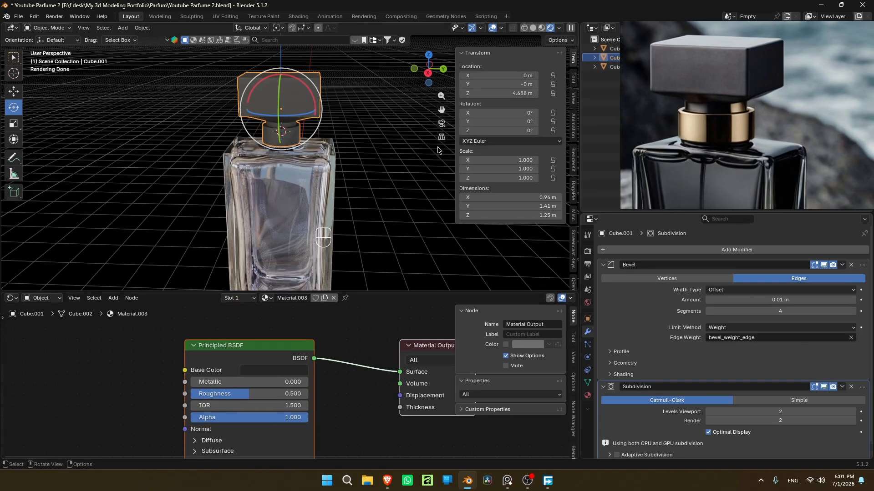
{"action": "middle_click_drag", "start_coordinate": [439, 151], "coordinate": [470, 136]}
{"action": "left_click_drag", "start_coordinate": [262, 381], "coordinate": [366, 382]}
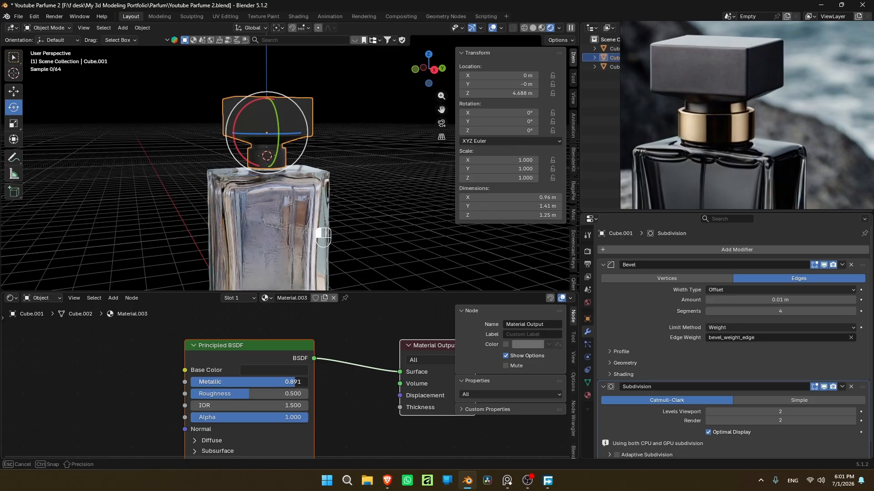
{"action": "left_click_drag", "start_coordinate": [262, 394], "coordinate": [260, 394]}
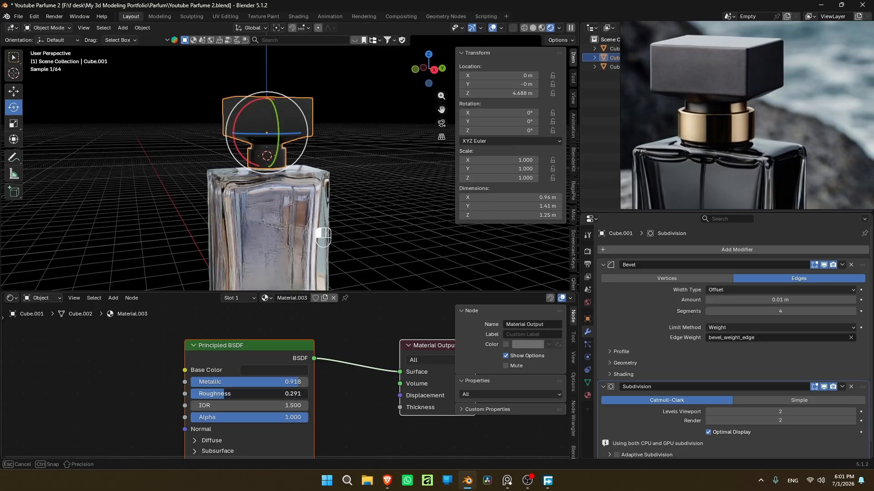
{"action": "left_click_drag", "start_coordinate": [237, 394], "coordinate": [236, 394]}
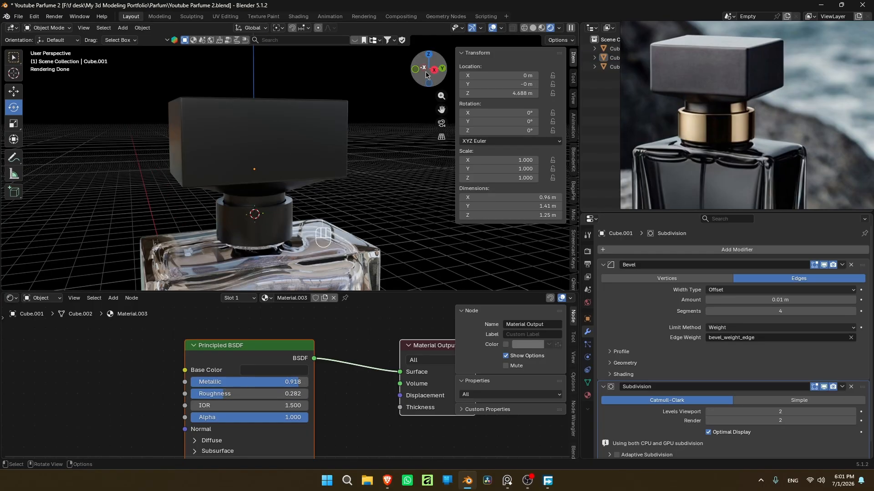
- Open the cap mesh in Edit Mode and show it in solid shading with X-ray off
{"action": "left_click_drag", "start_coordinate": [427, 69], "coordinate": [396, 70]}
{"action": "left_click", "coordinate": [253, 216]}
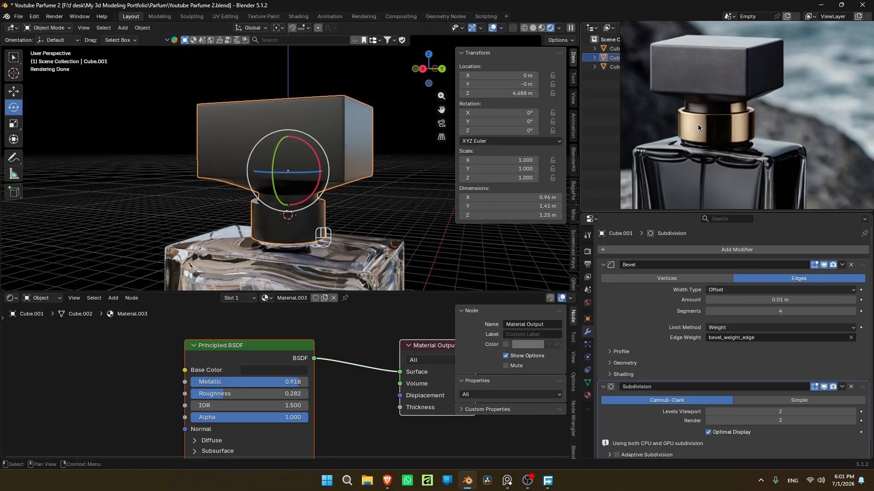
{"action": "key", "text": "Tab"}
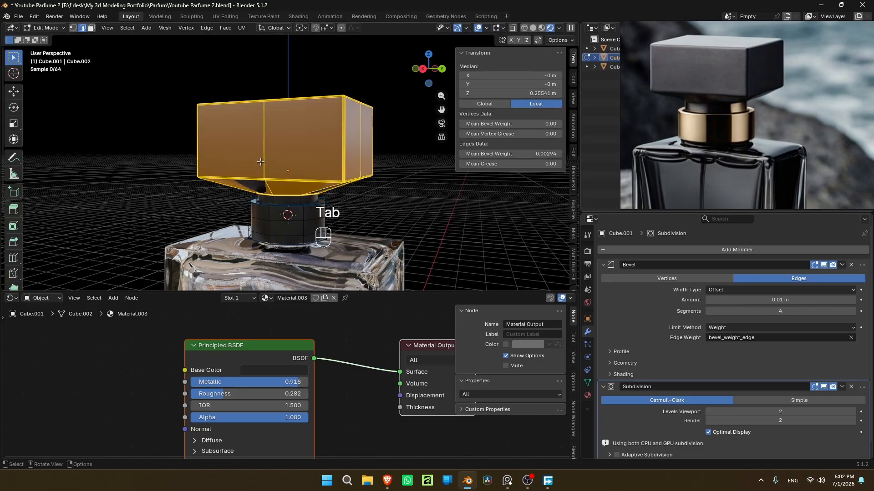
{"action": "left_click", "coordinate": [423, 69]}
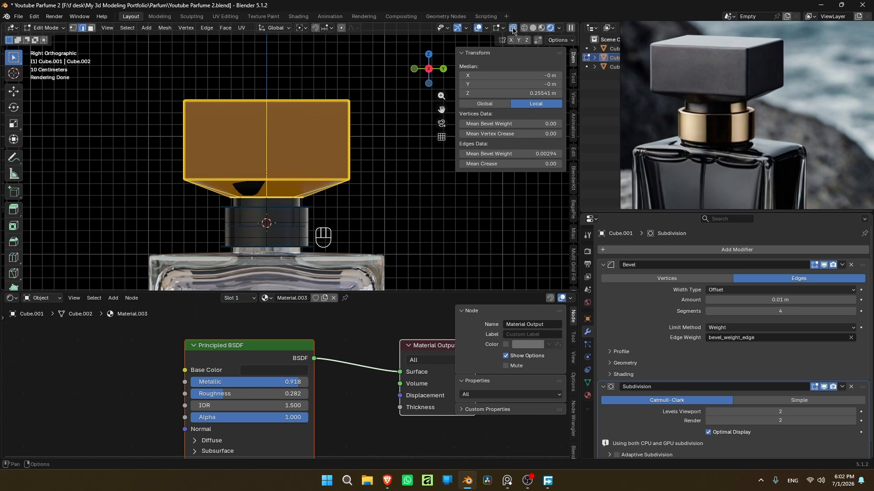
{"action": "key", "text": "alt+z"}
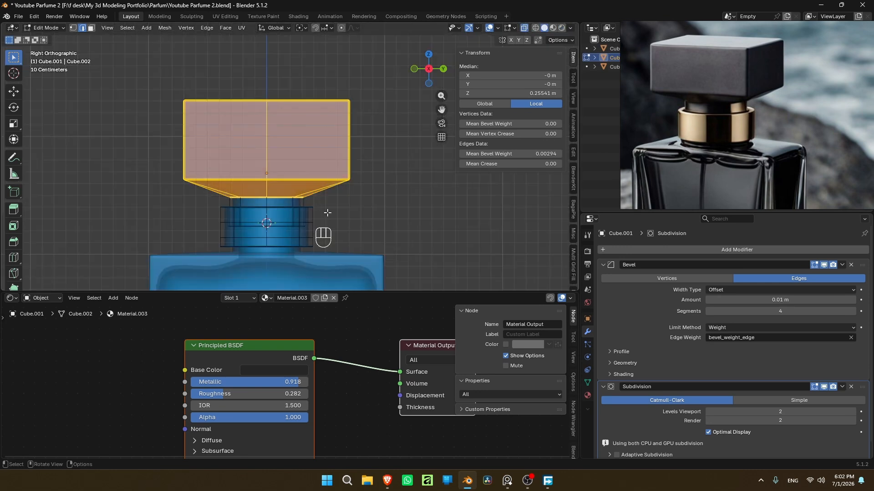
{"action": "left_click", "coordinate": [251, 217]}
{"action": "key", "text": "alt+z"}
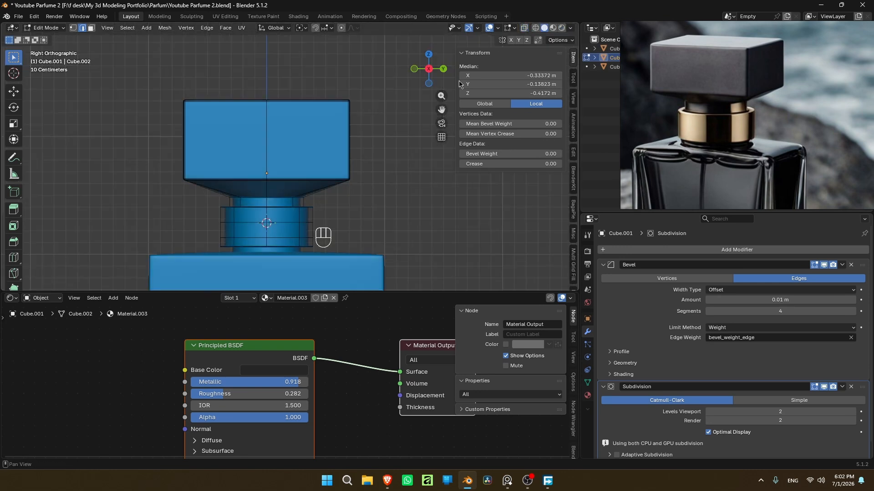
{"action": "left_click_drag", "start_coordinate": [428, 70], "coordinate": [420, 86]}
{"action": "left_click", "coordinate": [276, 208]}
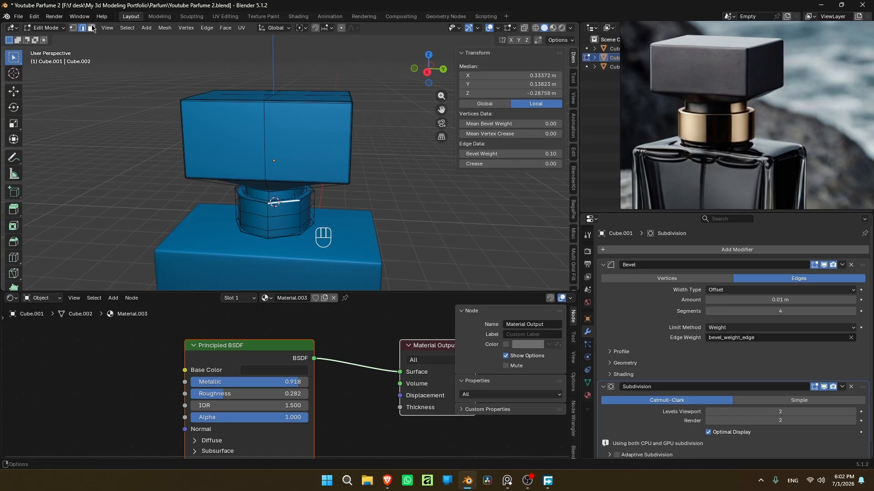
- Select all faces around the collar ring below the cap in face mode and grow the selection
{"action": "left_click", "coordinate": [91, 28]}
{"action": "left_click", "coordinate": [427, 72]}
{"action": "left_click_drag", "start_coordinate": [341, 214], "coordinate": [182, 236]}
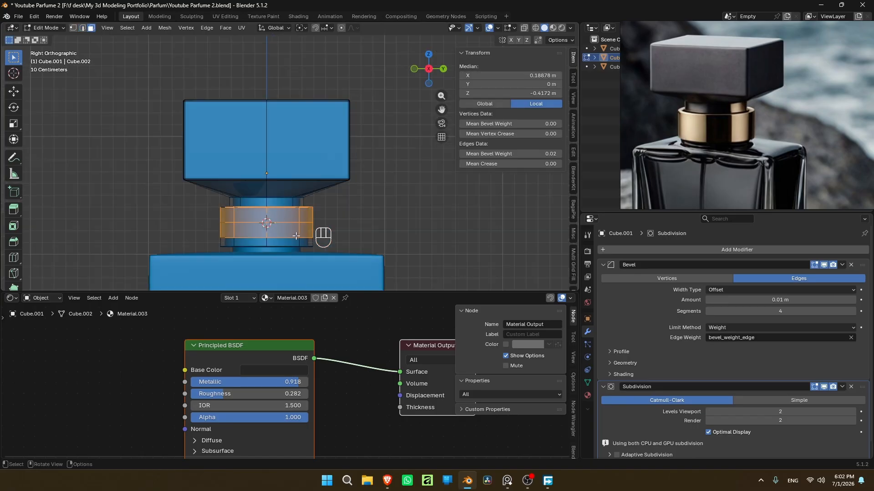
{"action": "left_click_drag", "start_coordinate": [342, 242], "coordinate": [220, 240], "text": "shift"}
{"action": "left_click_drag", "start_coordinate": [220, 240], "coordinate": [192, 246], "text": "shift"}
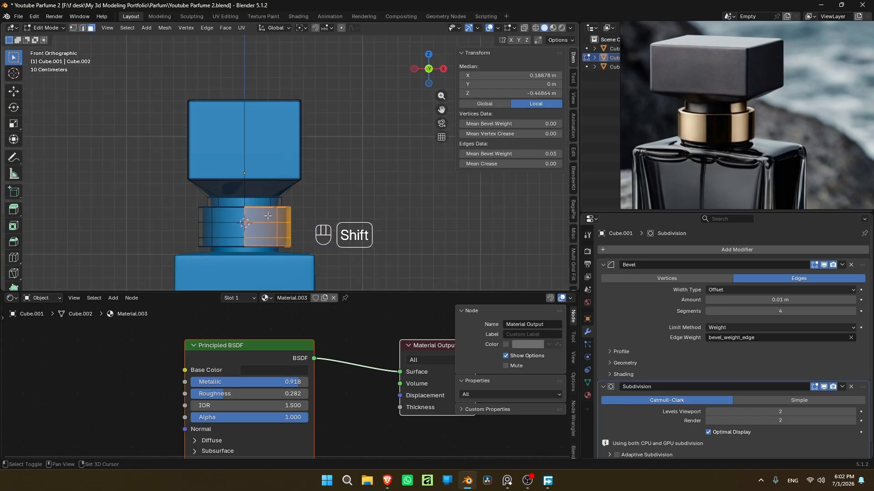
{"action": "left_click_drag", "start_coordinate": [227, 215], "coordinate": [176, 236], "text": "shift"}
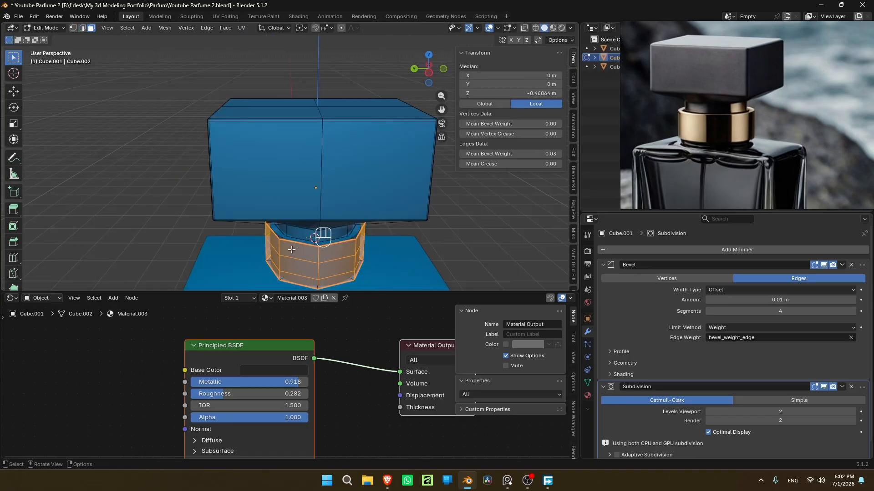
{"action": "key", "text": "ctrl+KP_Add"}
{"action": "key", "text": "ctrl+KP_Add"}
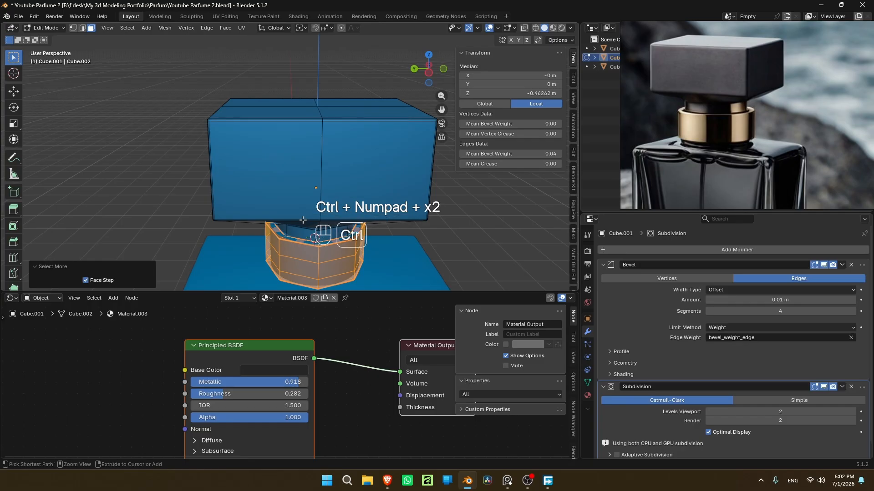
- Try adding a second material slot with a new material and assigning it to the selected collar faces
{"action": "scroll", "coordinate": [303, 221], "scroll_direction": "down", "scroll_amount": 2}
{"action": "left_click_drag", "start_coordinate": [428, 69], "coordinate": [564, 59]}
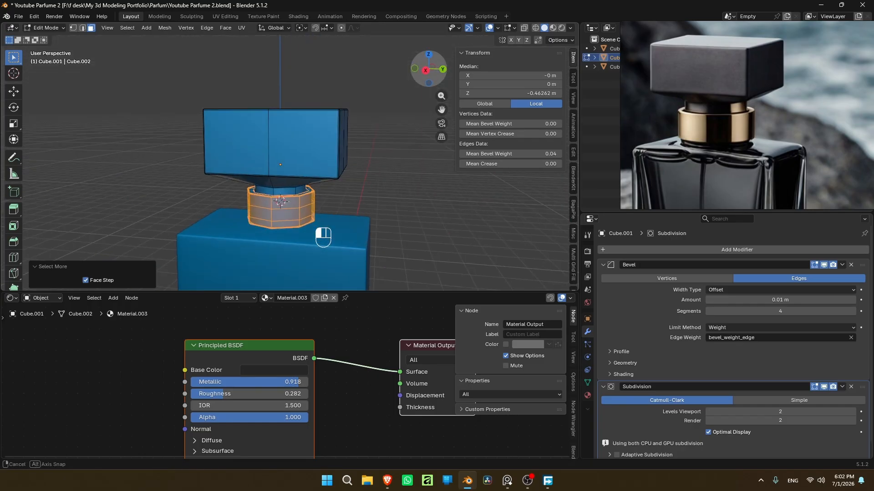
{"action": "left_click", "coordinate": [586, 397]}
{"action": "left_click", "coordinate": [864, 251]}
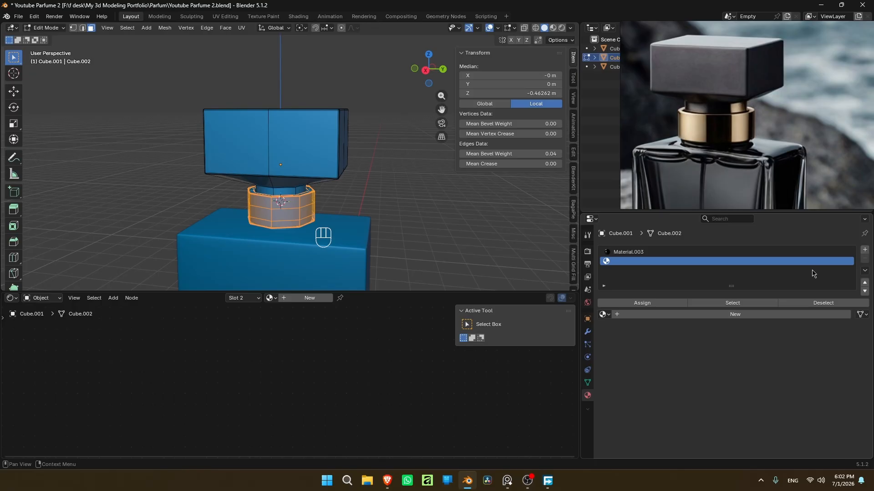
{"action": "left_click", "coordinate": [631, 315]}
{"action": "left_click", "coordinate": [636, 304]}
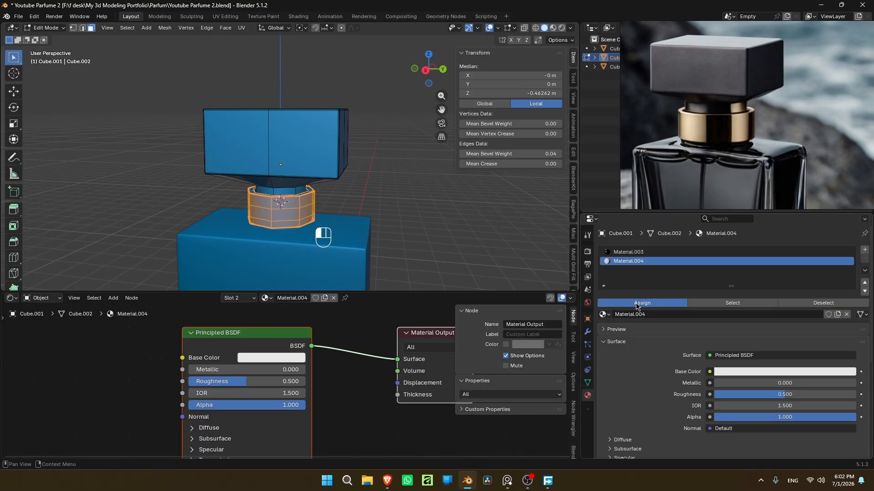
- Switch to rendered shading and undo the second material slot, its material and the collar assignment
{"action": "left_click", "coordinate": [561, 28]}
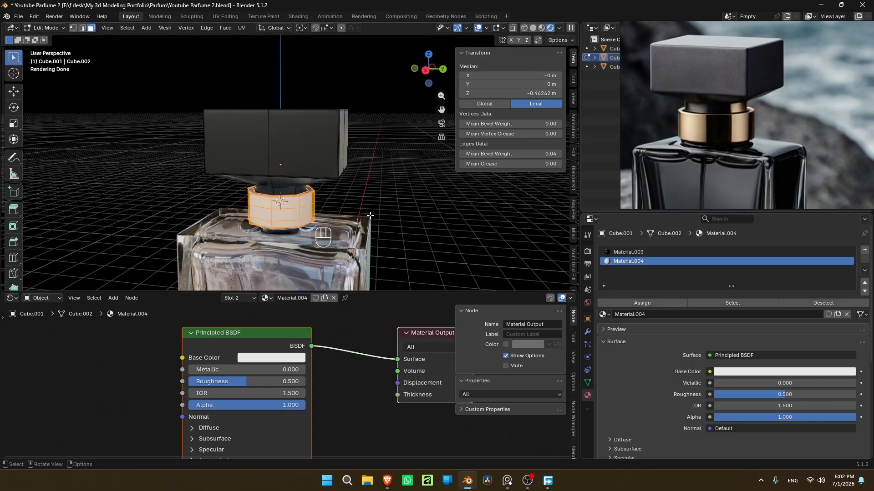
{"action": "key", "text": "ctrl+z"}
{"action": "key", "text": "ctrl+z"}
{"action": "key", "text": "ctrl+z"}
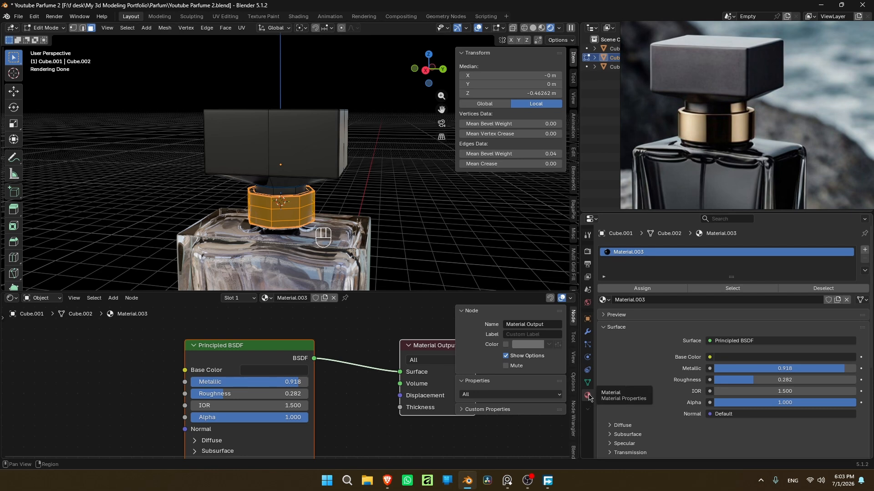
- Add a second slot with a new material on the cap, assign it to the collar faces and return to Object Mode
{"action": "left_click", "coordinate": [865, 250]}
{"action": "left_click", "coordinate": [623, 314]}
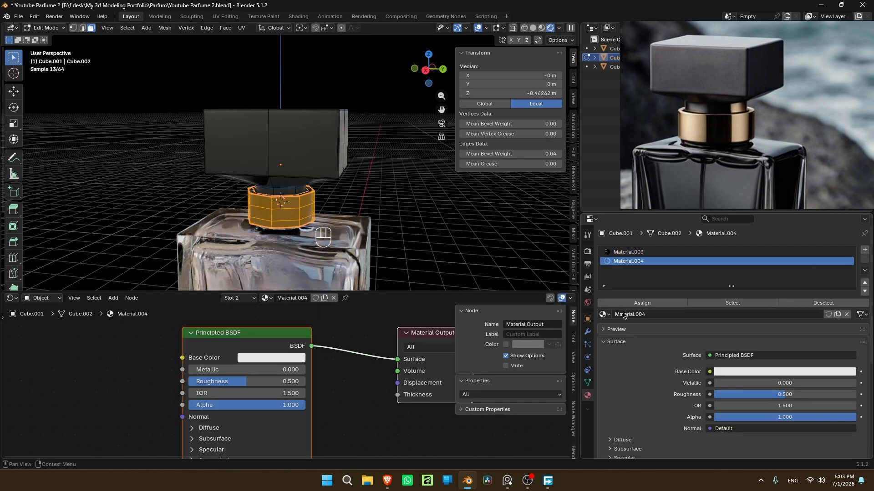
{"action": "left_click", "coordinate": [642, 302]}
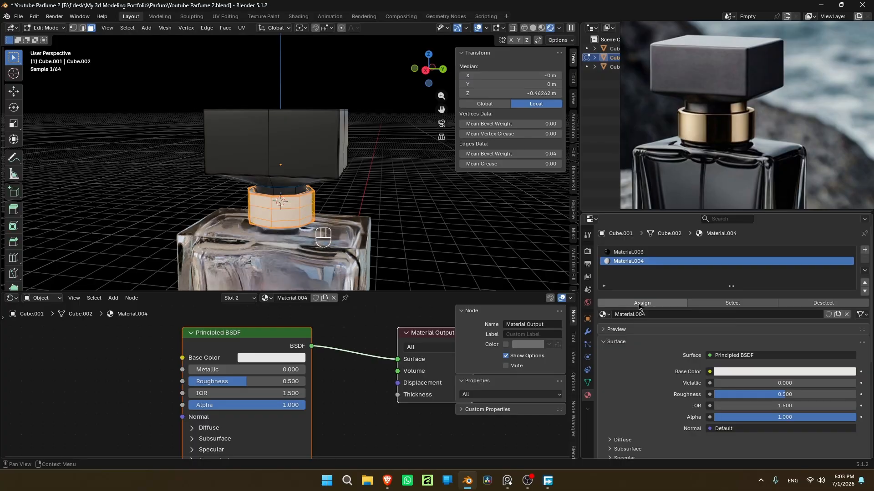
{"action": "left_click", "coordinate": [399, 210]}
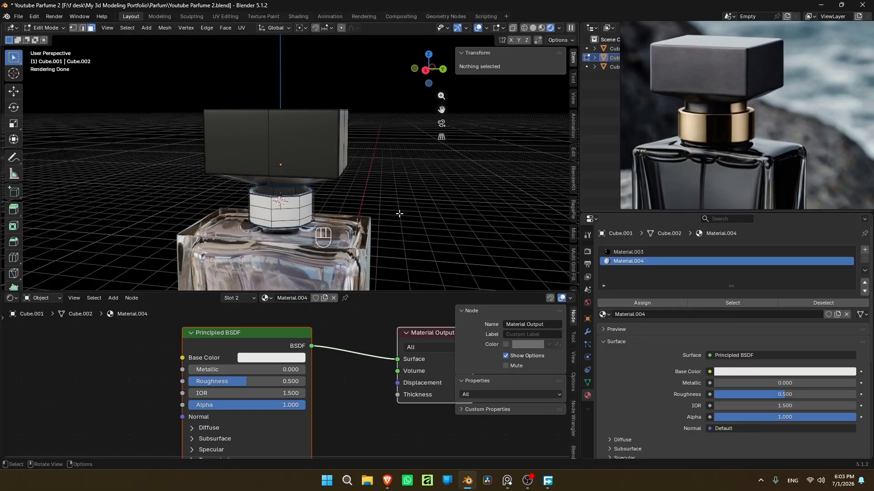
{"action": "key", "text": "Tab"}
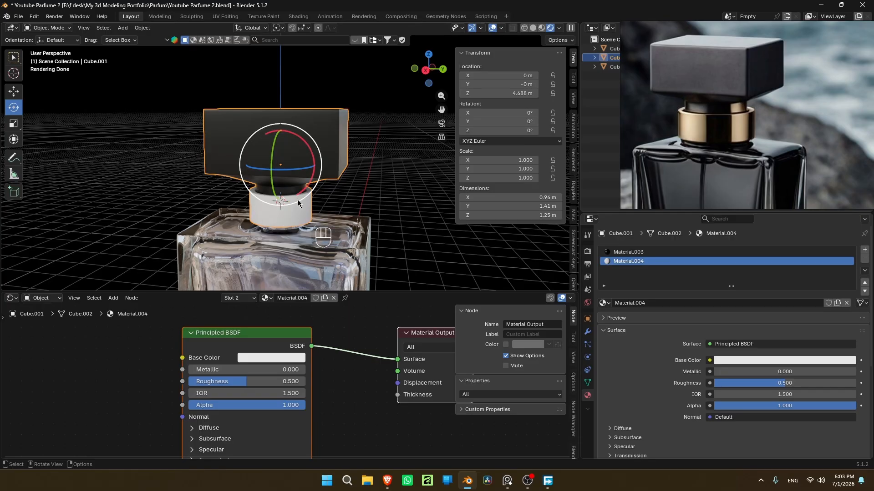
- Make the collar material gold with base color #E7A612, Metallic about 0.995 and Roughness about 0.145
{"action": "left_click_drag", "start_coordinate": [427, 72], "coordinate": [419, 75]}
{"action": "left_click", "coordinate": [265, 363]}
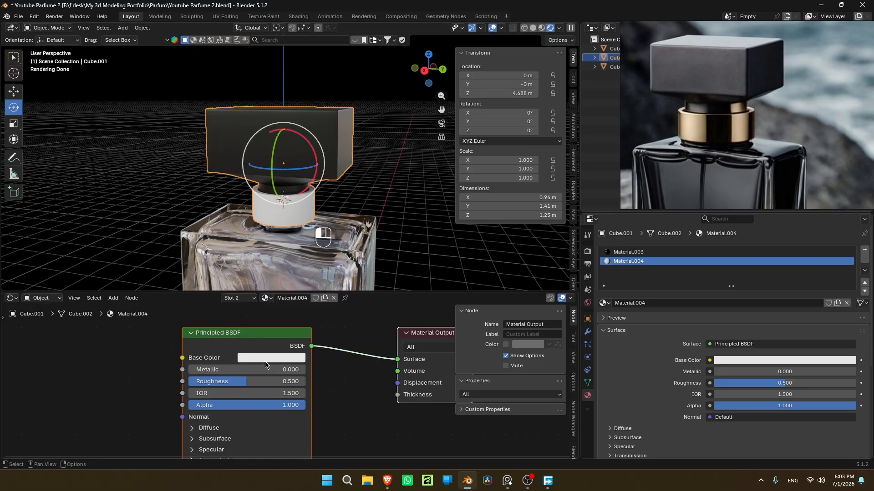
{"action": "left_click_drag", "start_coordinate": [282, 215], "coordinate": [259, 242]}
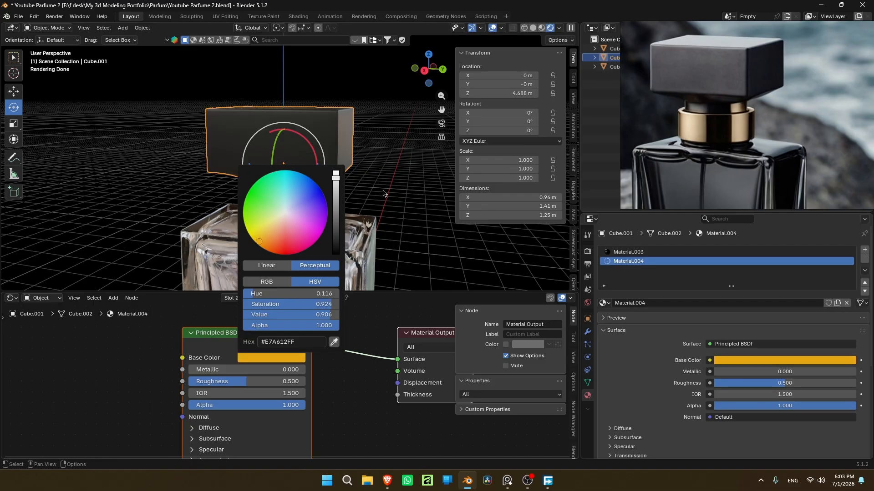
{"action": "left_click_drag", "start_coordinate": [251, 368], "coordinate": [367, 369]}
{"action": "left_click_drag", "start_coordinate": [278, 381], "coordinate": [236, 381]}
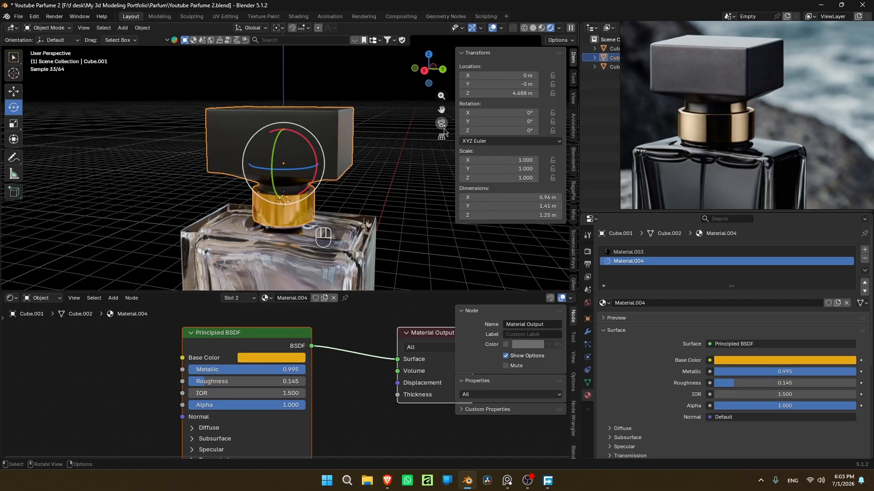
- Lower the saturation of the collar's base color to a paler gold and reduce its Roughness to about 0.086
{"action": "middle_click_drag", "start_coordinate": [241, 285], "coordinate": [321, 271], "text": "shift"}
{"action": "left_click", "coordinate": [271, 358]}
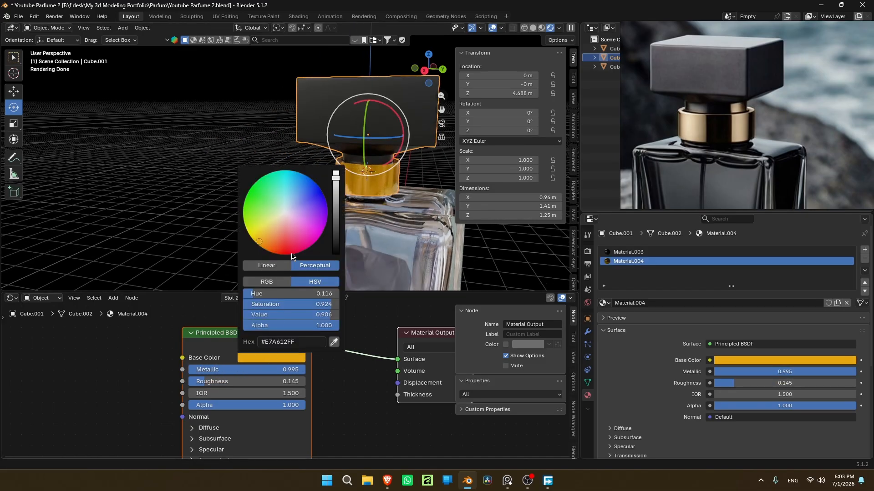
{"action": "left_click_drag", "start_coordinate": [297, 304], "coordinate": [282, 305]}
{"action": "left_click_drag", "start_coordinate": [219, 369], "coordinate": [196, 384]}
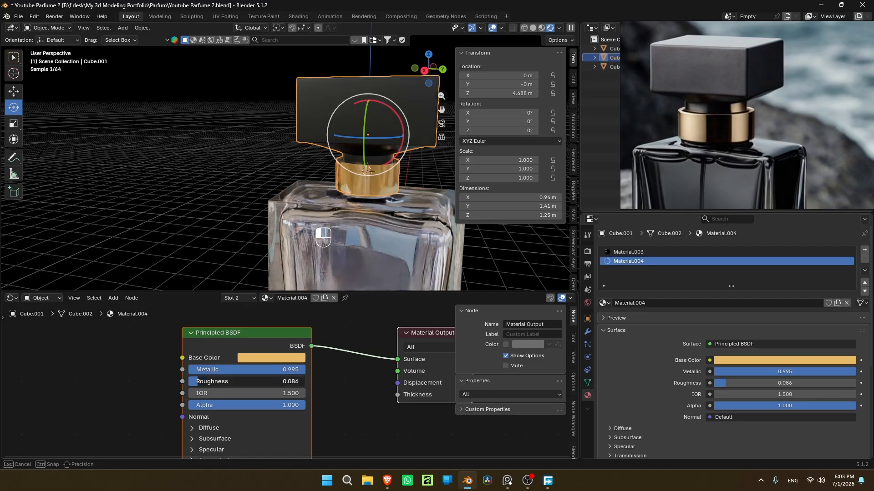
- Make the collar's gold base color slightly paler and lower its Metallic to about 0.868
{"action": "left_click", "coordinate": [271, 358]}
{"action": "left_click_drag", "start_coordinate": [269, 231], "coordinate": [272, 229]}
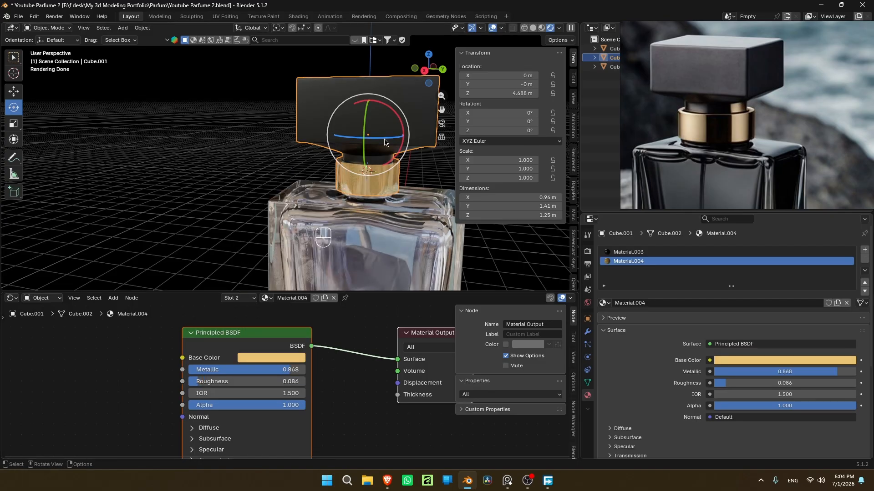
{"action": "middle_click_drag", "start_coordinate": [333, 138], "coordinate": [368, 155]}
{"action": "key", "text": "Tab"}
{"action": "key", "text": "Tab"}
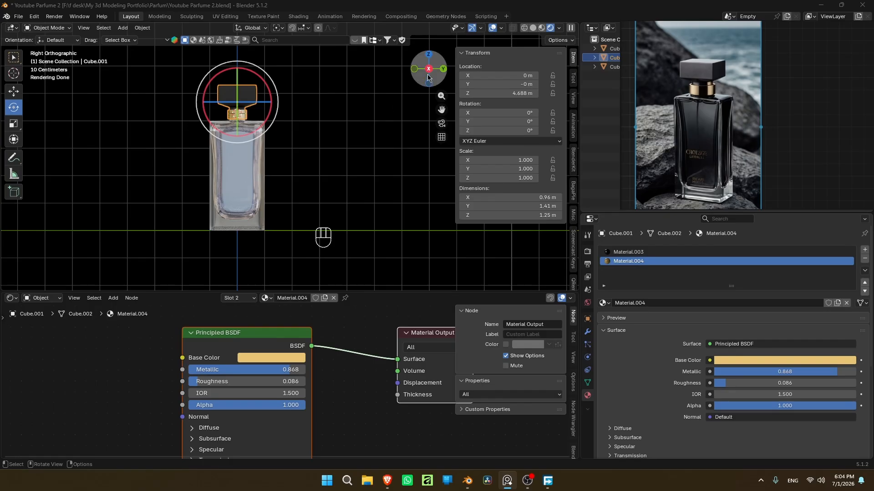
- Add a Solidify modifier to the inner liquid object and place it between Bevel and Subdivision
{"action": "left_click_drag", "start_coordinate": [429, 68], "coordinate": [396, 76]}
{"action": "scroll", "coordinate": [226, 203], "scroll_direction": "up", "scroll_amount": 5}
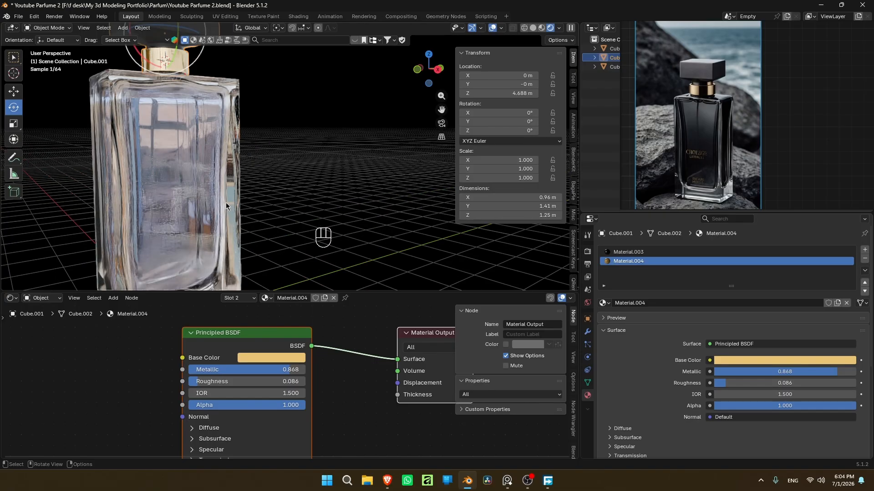
{"action": "left_click", "coordinate": [184, 170]}
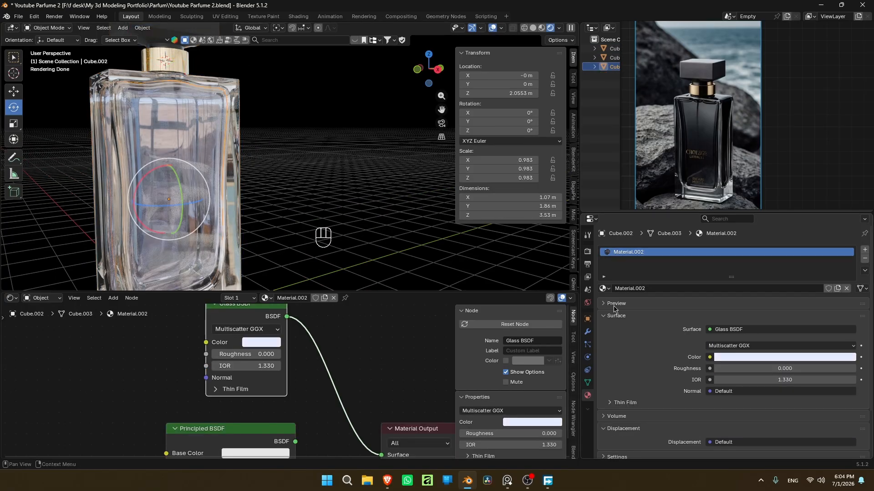
{"action": "left_click", "coordinate": [588, 333]}
{"action": "key", "text": "shift+a"}
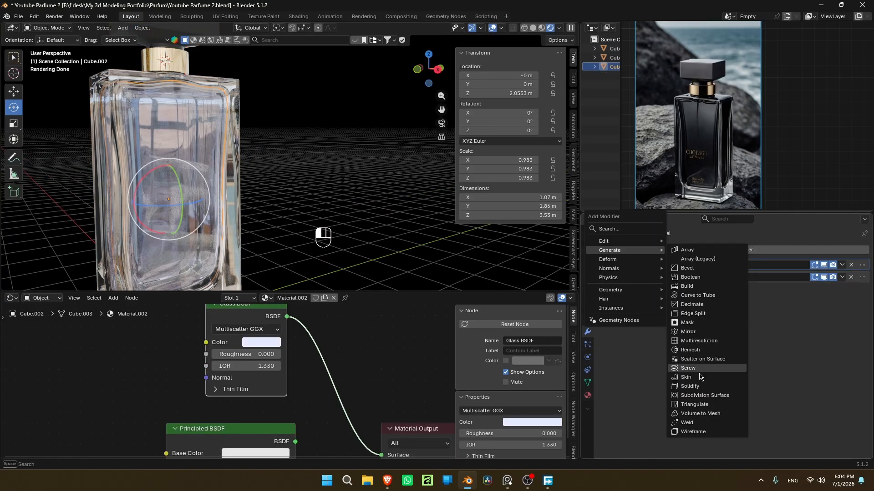
{"action": "left_click", "coordinate": [696, 390]}
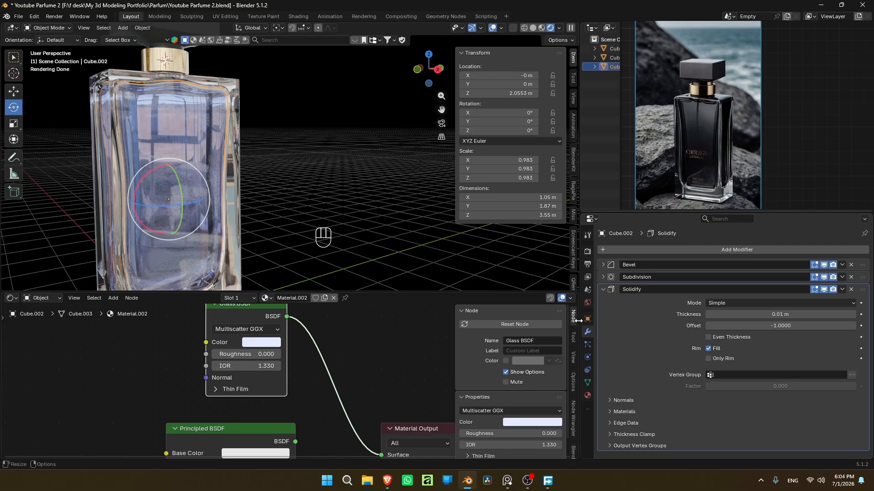
{"action": "left_click_drag", "start_coordinate": [862, 289], "coordinate": [862, 275]}
{"action": "scroll", "coordinate": [382, 182], "scroll_direction": "down", "scroll_amount": 4}
- Toggle the Solidify modifier's viewport display off and on to compare the liquid's rendered look
{"action": "left_click", "coordinate": [824, 277]}
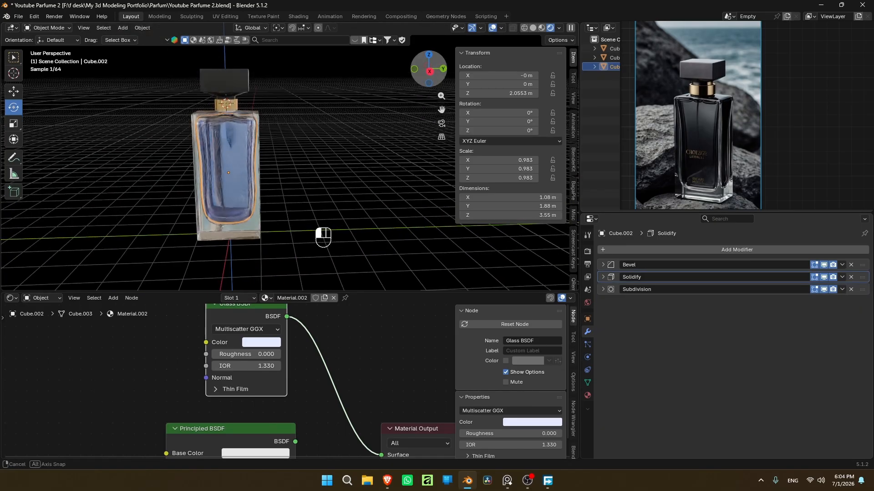
{"action": "left_click", "coordinate": [824, 278]}
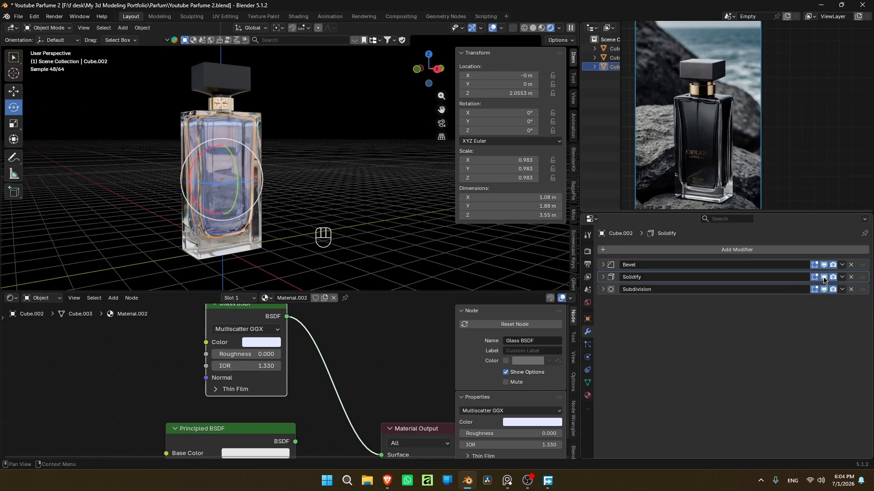
{"action": "mouse_move", "coordinate": [430, 68]}
{"action": "left_mouse_down"}
{"action": "mouse_move", "coordinate": [456, 78]}
{"action": "mouse_move", "coordinate": [436, 78]}
{"action": "left_mouse_up"}
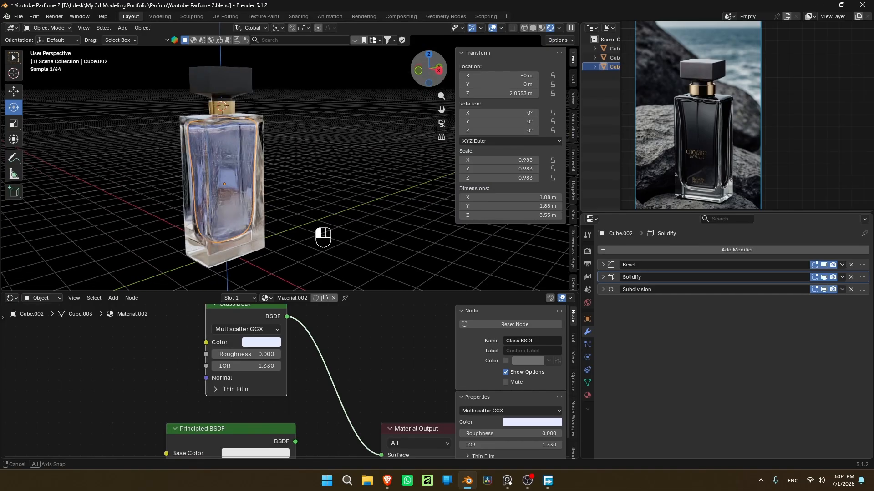
{"action": "scroll", "coordinate": [248, 228], "scroll_direction": "up", "scroll_amount": 2}
- Select the outer glass body and add a Gradient Texture node beside its Glass BSDF
{"action": "left_click", "coordinate": [258, 216]}
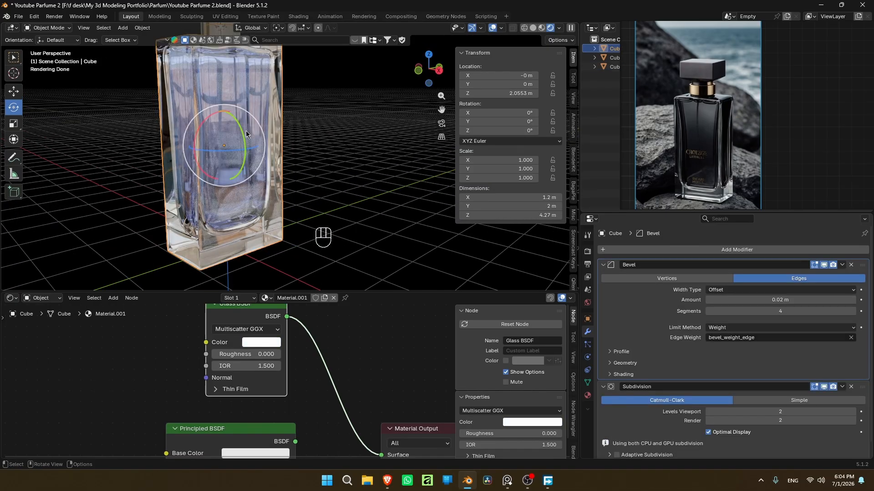
{"action": "scroll", "coordinate": [259, 72], "scroll_direction": "down", "scroll_amount": 1}
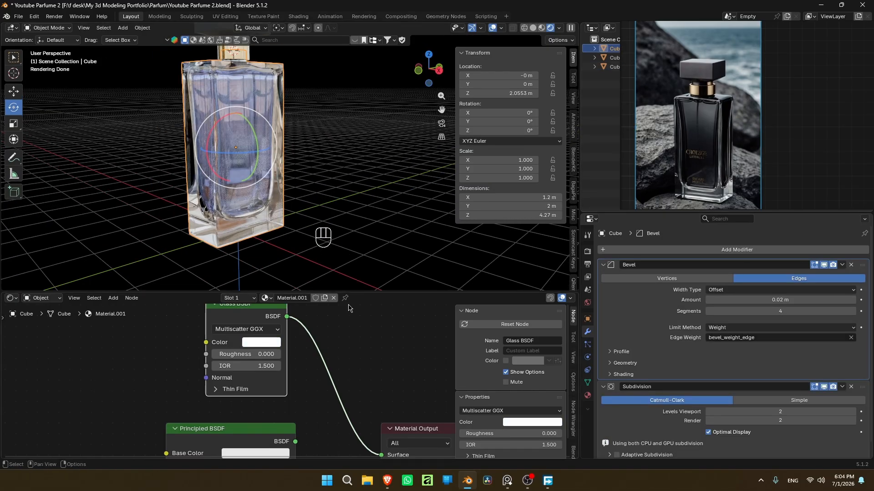
{"action": "scroll", "coordinate": [204, 375], "scroll_direction": "down", "scroll_amount": 2}
{"action": "middle_click_drag", "start_coordinate": [211, 381], "coordinate": [254, 384]}
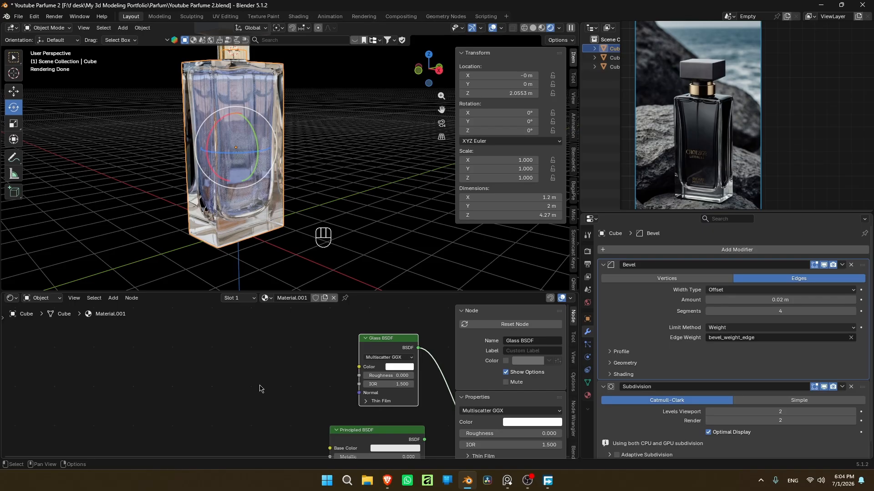
{"action": "key", "text": "shift"}
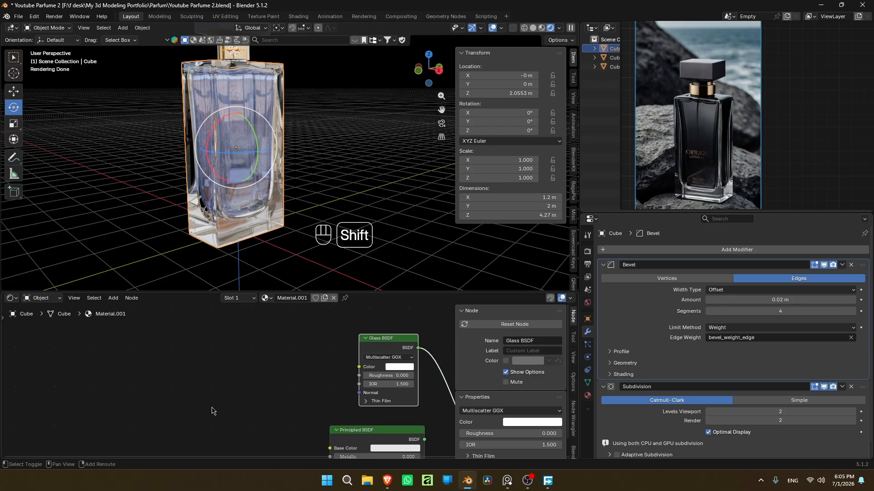
{"action": "key", "text": "shift+a"}
{"action": "left_click", "coordinate": [186, 363]}
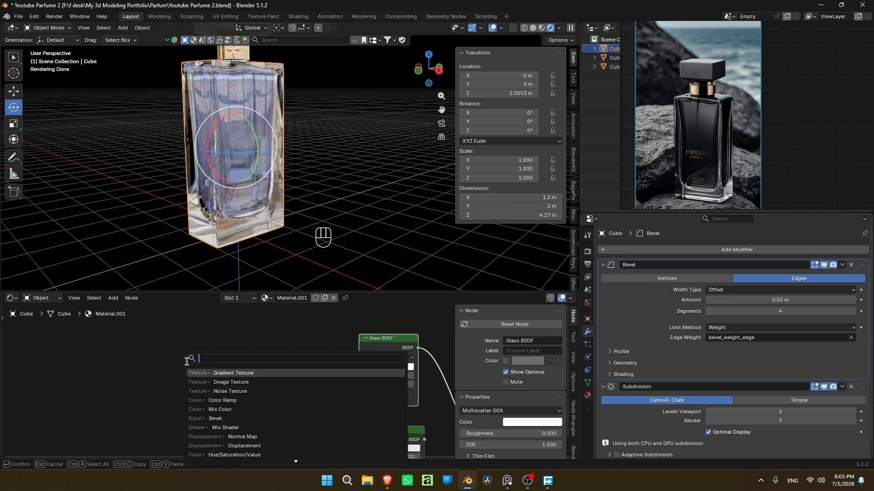
{"action": "type", "text": "GR"}
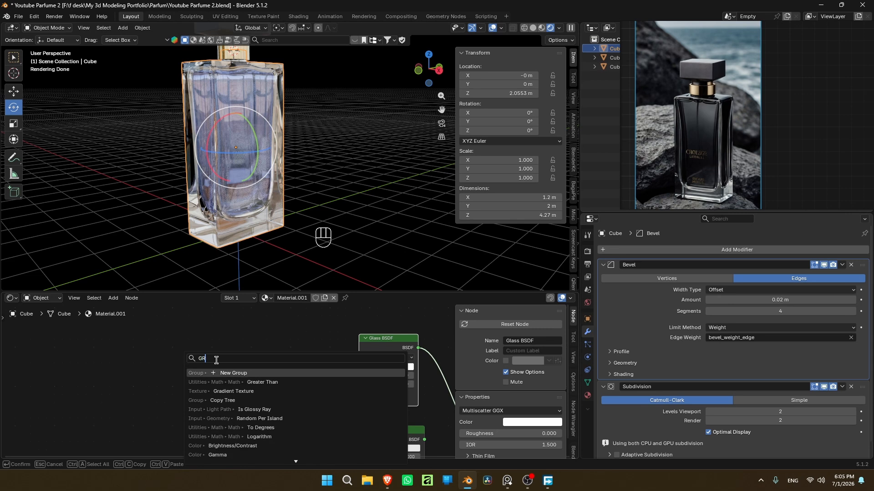
{"action": "left_click", "coordinate": [225, 391]}
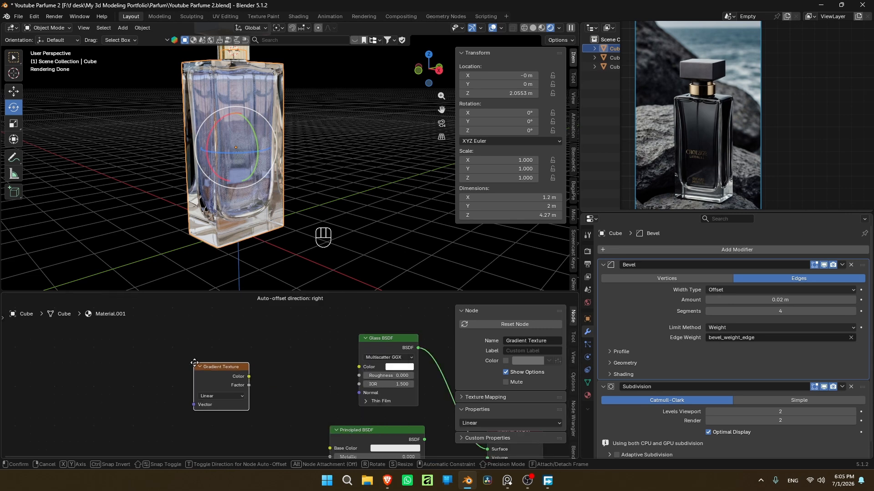
{"action": "left_click", "coordinate": [244, 363]}
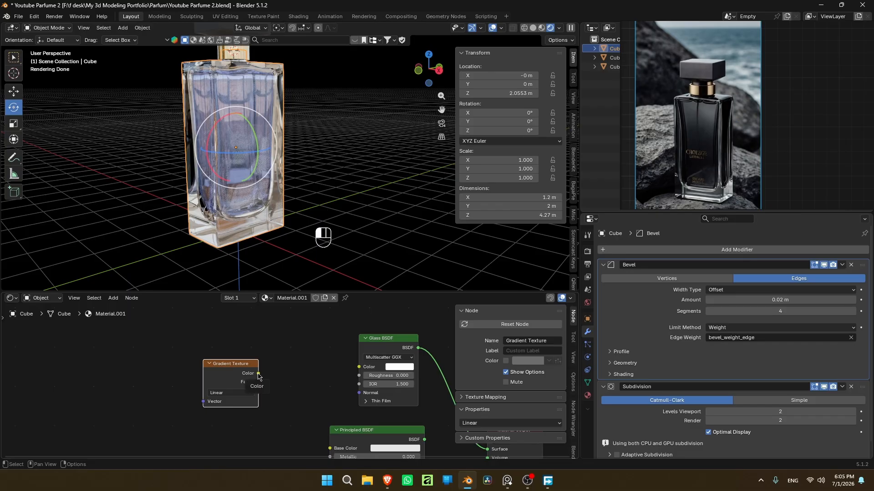
- Feed the gradient's color into the Glass BSDF color and add Mapping and Texture Coordinate nodes ahead of the gradient
{"action": "left_click_drag", "start_coordinate": [258, 373], "coordinate": [359, 366]}
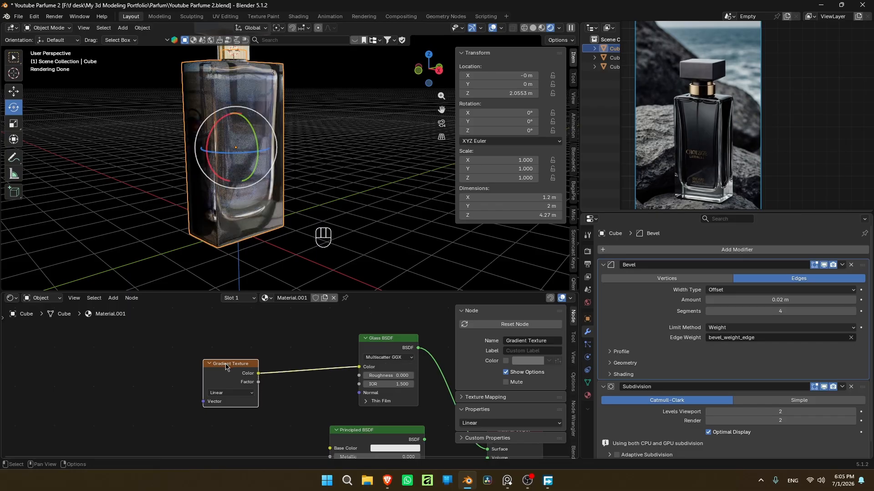
{"action": "key", "text": "ctrl"}
{"action": "key", "text": "ctrl+t"}
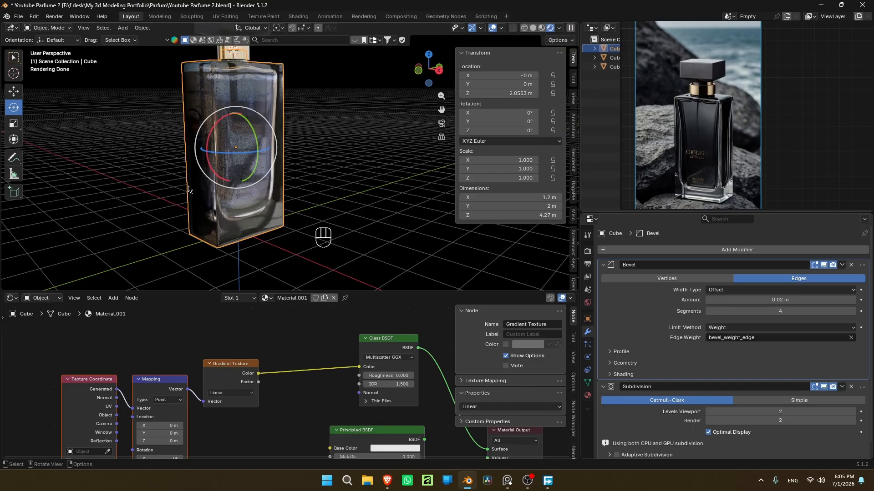
{"action": "left_click", "coordinate": [35, 16]}
{"action": "left_click", "coordinate": [50, 124]}
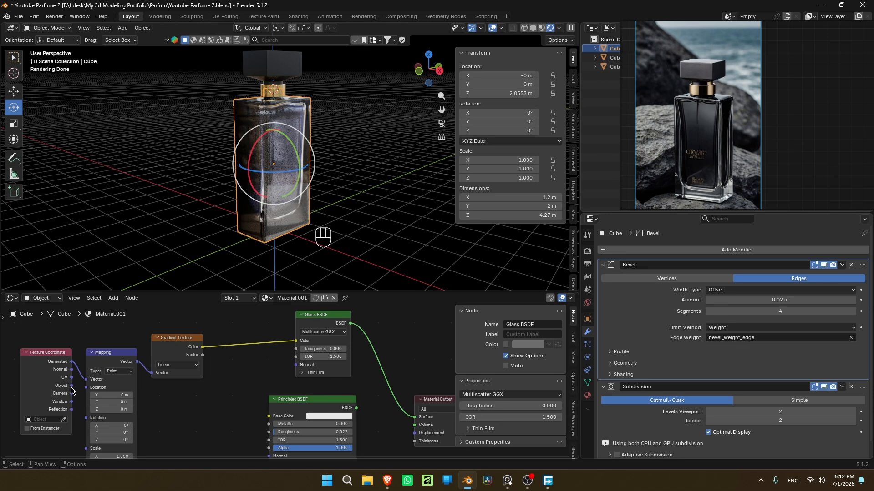
- Switch the mapping to Object coordinates and route the gradient's color directly to the Material Output surface as a preview
{"action": "left_click_drag", "start_coordinate": [71, 386], "coordinate": [86, 380]}
{"action": "middle_click_drag", "start_coordinate": [292, 336], "coordinate": [198, 331]}
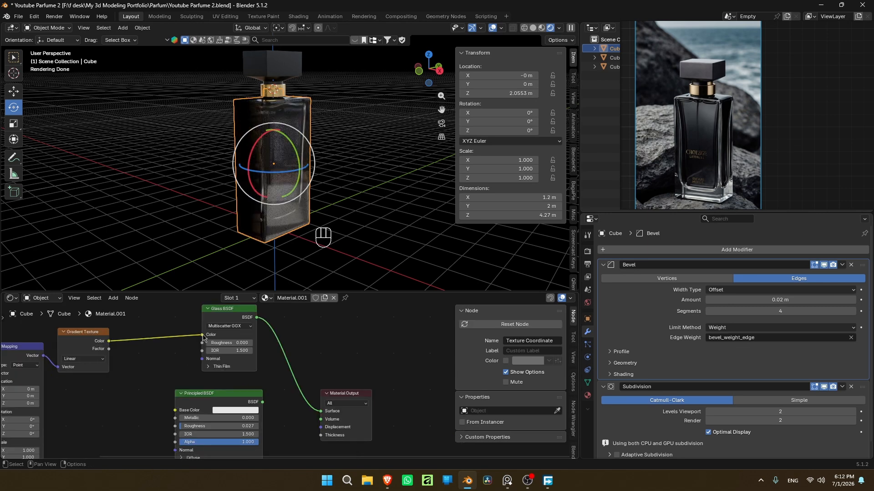
{"action": "left_click_drag", "start_coordinate": [202, 336], "coordinate": [319, 412]}
{"action": "middle_click_drag", "start_coordinate": [412, 207], "coordinate": [376, 96]}
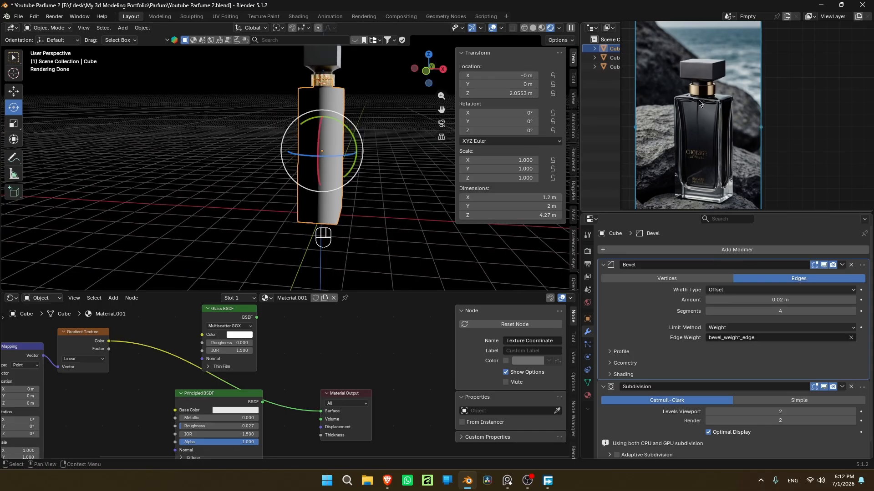
- Set the Mapping node's Y rotation to -90° and its X location to 1.2 m
{"action": "middle_click_drag", "start_coordinate": [85, 409], "coordinate": [238, 361]}
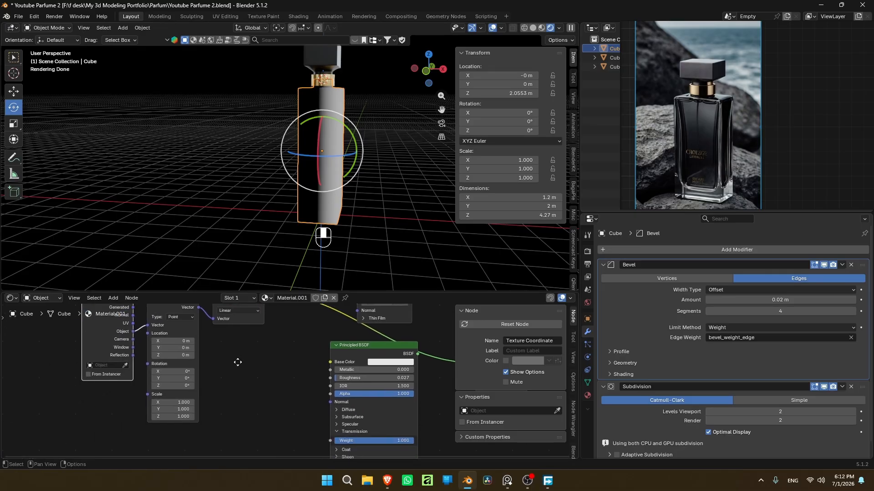
{"action": "scroll", "coordinate": [182, 361], "scroll_direction": "up", "scroll_amount": 4}
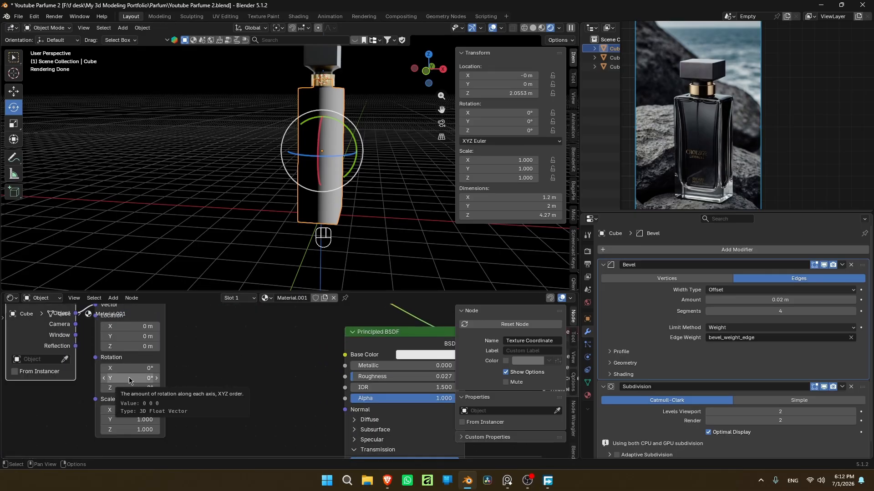
{"action": "left_click_drag", "start_coordinate": [129, 378], "coordinate": [97, 378]}
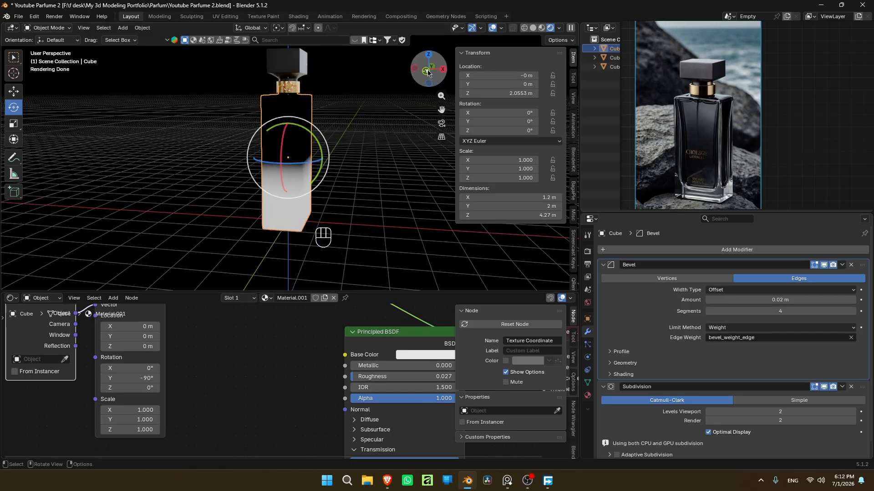
{"action": "left_click_drag", "start_coordinate": [428, 73], "coordinate": [418, 84]}
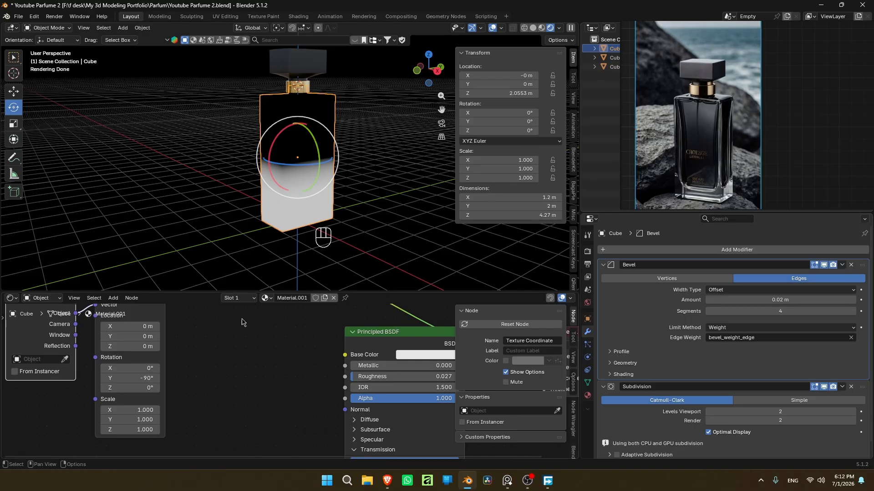
{"action": "mouse_move", "coordinate": [144, 330]}
{"action": "left_mouse_down"}
{"action": "mouse_move", "coordinate": [130, 330]}
{"action": "mouse_move", "coordinate": [158, 330]}
{"action": "left_mouse_up"}
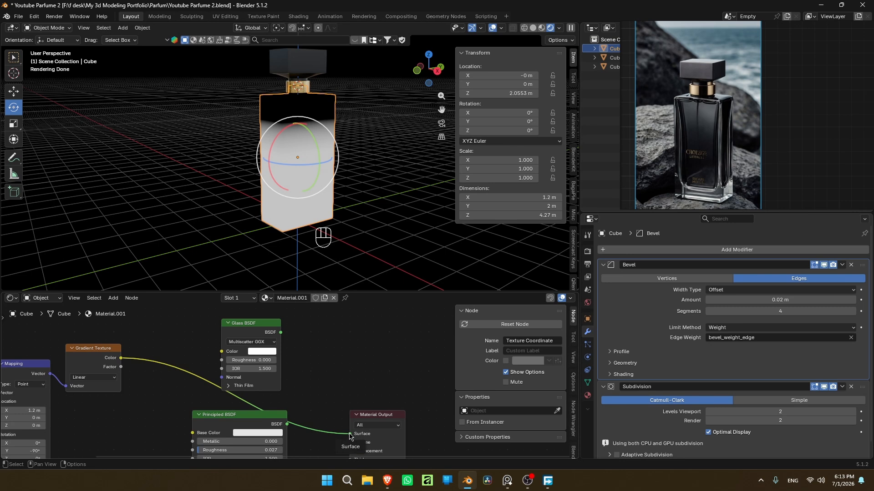
- Reconnect the gradient's color to the Glass BSDF color and the Glass BSDF to the Material Output surface
{"action": "left_click_drag", "start_coordinate": [350, 437], "coordinate": [245, 408]}
{"action": "left_click_drag", "start_coordinate": [222, 356], "coordinate": [221, 351]}
{"action": "left_click_drag", "start_coordinate": [280, 332], "coordinate": [321, 360]}
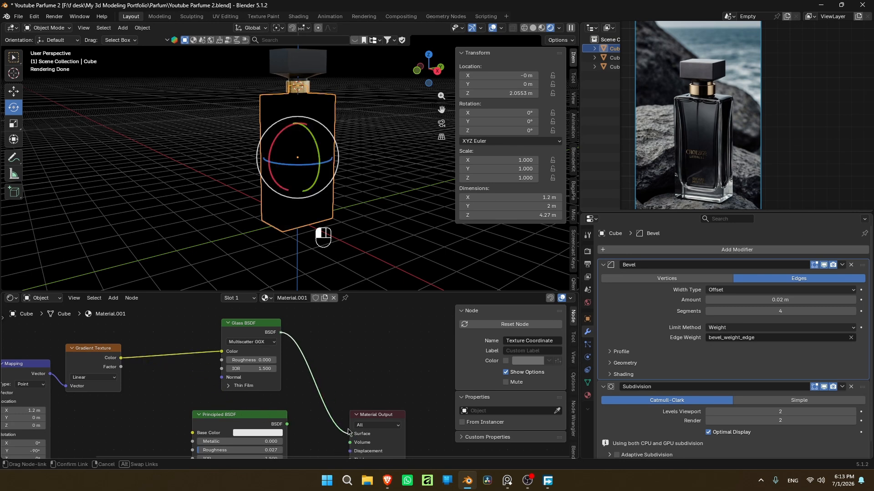
{"action": "left_click_drag", "start_coordinate": [349, 430], "coordinate": [349, 432]}
- Move the gradient and mapping nodes away from the shader and insert a Color Ramp between the gradient and the Glass BSDF
{"action": "middle_click_drag", "start_coordinate": [164, 370], "coordinate": [306, 351]}
{"action": "left_click_drag", "start_coordinate": [306, 351], "coordinate": [107, 387]}
{"action": "left_click_drag", "start_coordinate": [232, 335], "coordinate": [96, 336]}
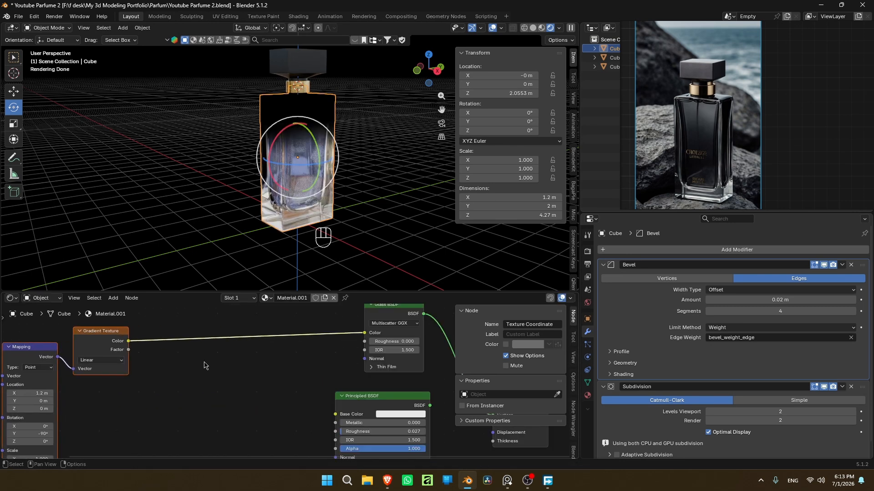
{"action": "key", "text": "shift+a"}
{"action": "left_click", "coordinate": [207, 363]}
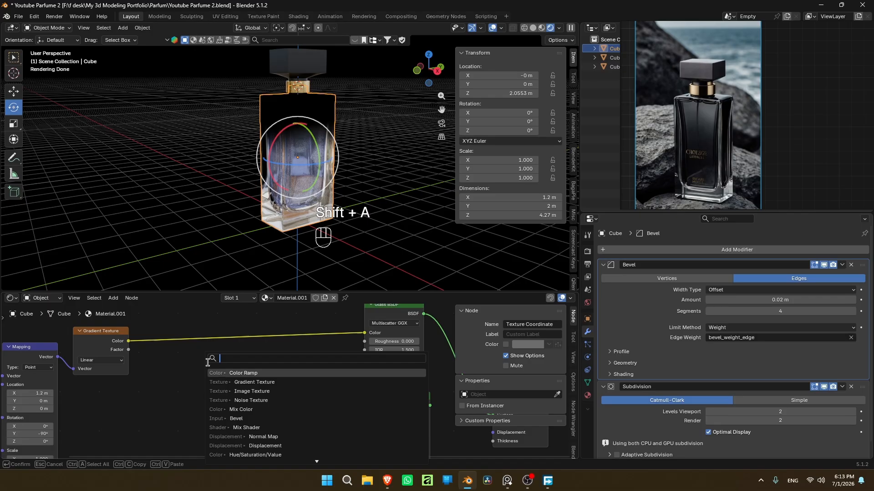
{"action": "left_click", "coordinate": [242, 372]}
{"action": "left_click", "coordinate": [285, 374]}
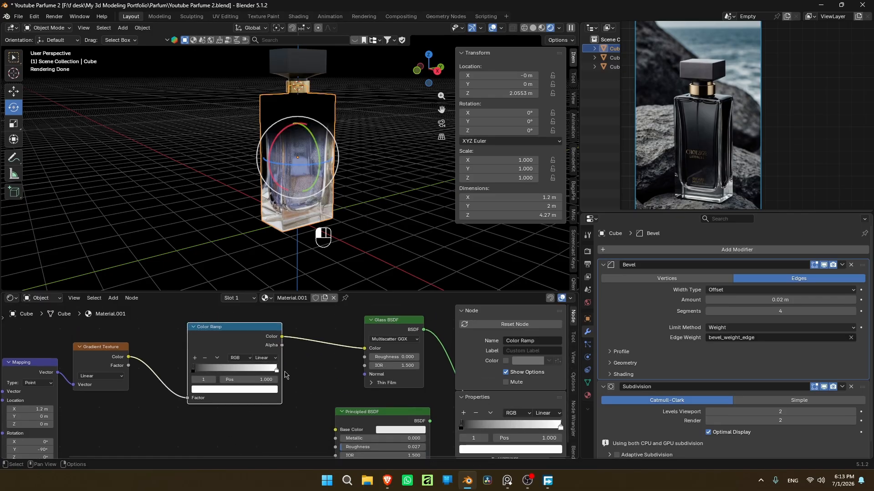
- Try the Color Ramp's black stop at position 0.841 and undo the change
{"action": "mouse_move", "coordinate": [194, 371]}
{"action": "left_mouse_down"}
{"action": "mouse_move", "coordinate": [216, 372]}
{"action": "mouse_move", "coordinate": [112, 374]}
{"action": "mouse_move", "coordinate": [234, 372]}
{"action": "mouse_move", "coordinate": [182, 371]}
{"action": "left_mouse_up"}
{"action": "scroll", "coordinate": [305, 168], "scroll_direction": "up", "scroll_amount": 5}
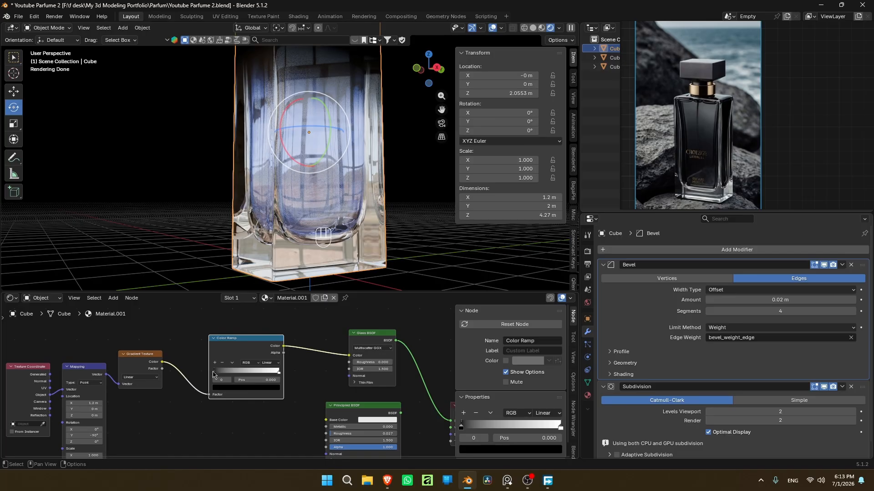
{"action": "left_click_drag", "start_coordinate": [214, 374], "coordinate": [276, 374]}
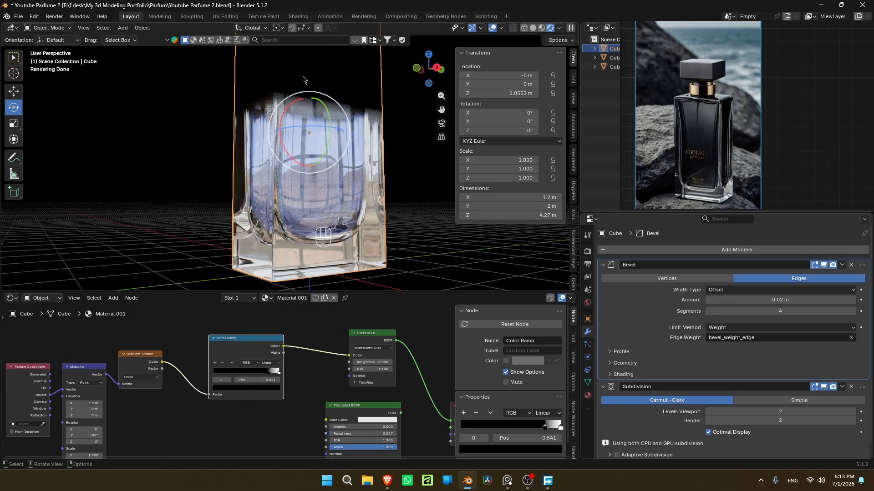
{"action": "key", "text": "ctrl+z"}
{"action": "key", "text": "ctrl+z"}
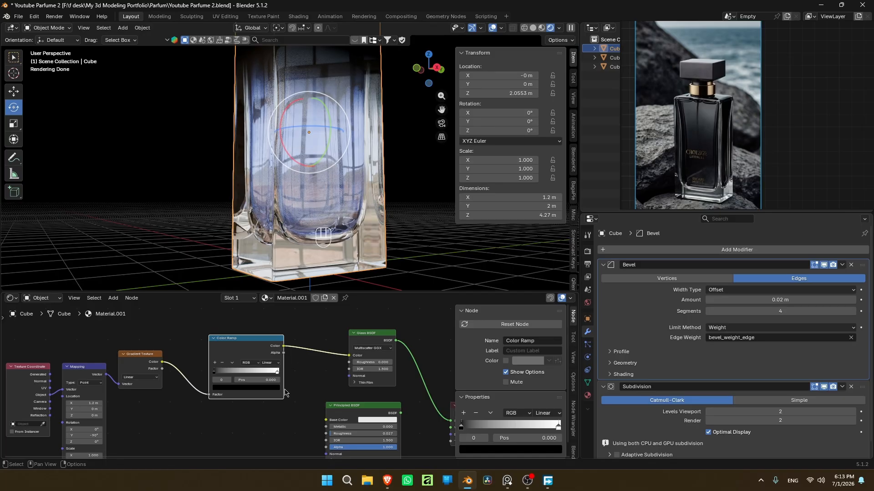
- Snap the 3D cursor to the glass body's bottom faces and set the body's origin to the 3D cursor
{"action": "left_click_drag", "start_coordinate": [433, 71], "coordinate": [405, 86]}
{"action": "key", "text": "Tab"}
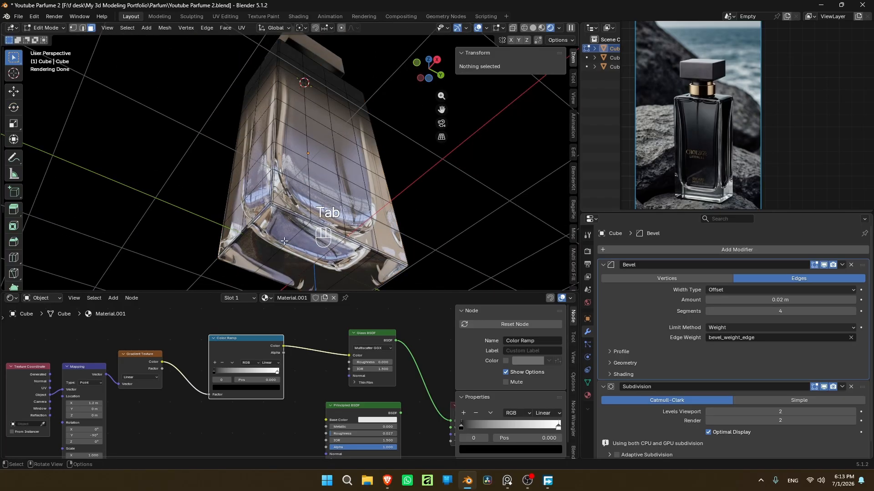
{"action": "left_click", "coordinate": [313, 266], "text": "ctrl+shift"}
{"action": "key", "text": "shift+s"}
{"action": "left_click", "coordinate": [366, 306]}
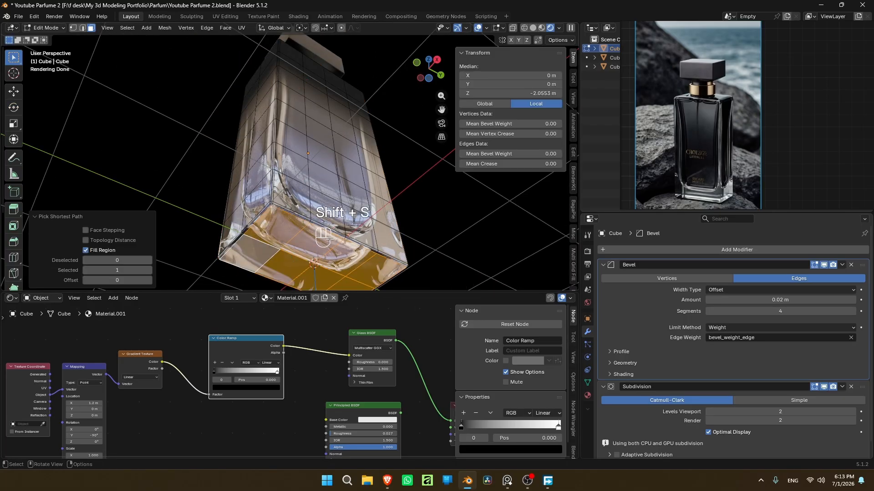
{"action": "key", "text": "Tab"}
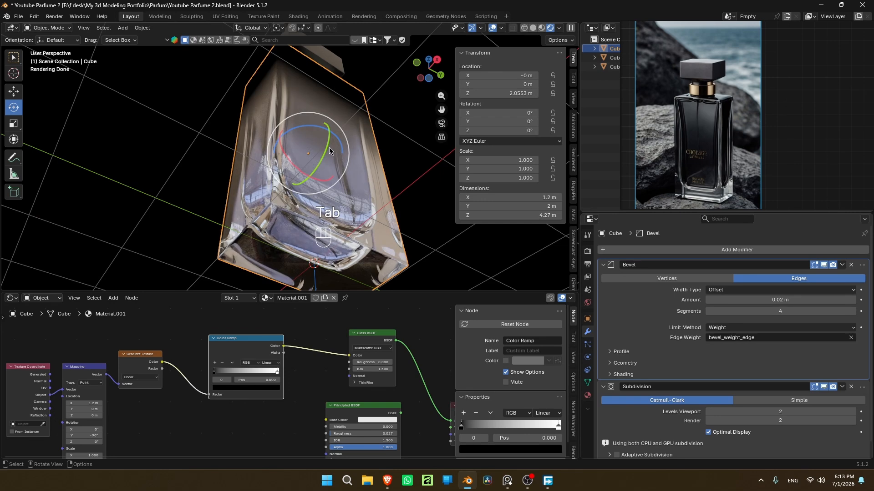
{"action": "right_click", "coordinate": [351, 141]}
{"action": "mouse_move", "coordinate": [354, 141]}
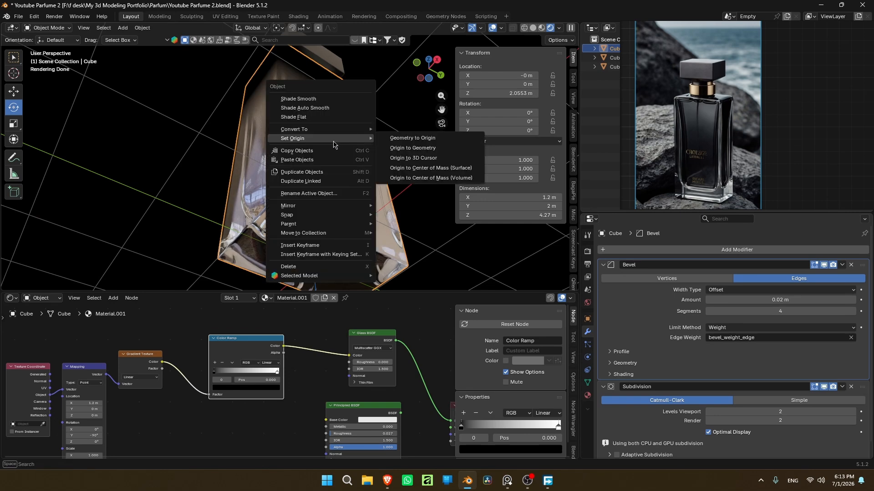
{"action": "left_click", "coordinate": [429, 158]}
{"action": "middle_click_drag", "start_coordinate": [429, 158], "coordinate": [285, 208]}
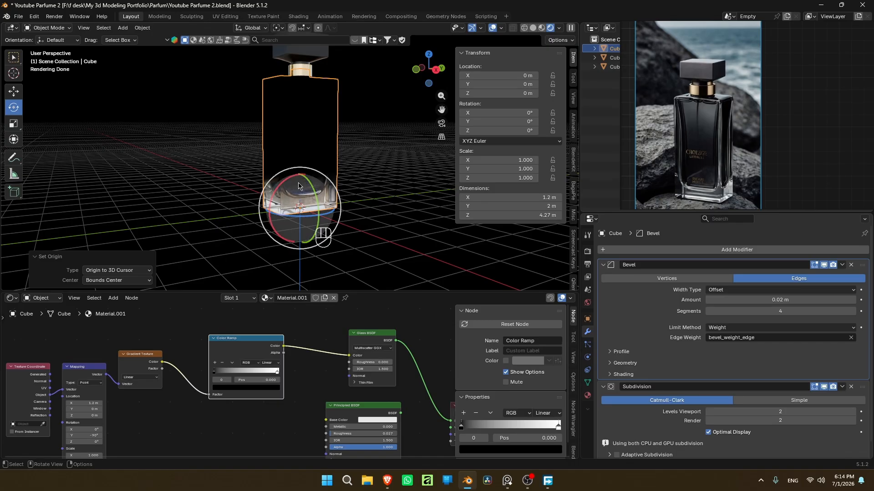
- Lighten the Color Ramp's black stop to a mid grey with a value of about 0.644
{"action": "left_click", "coordinate": [232, 388]}
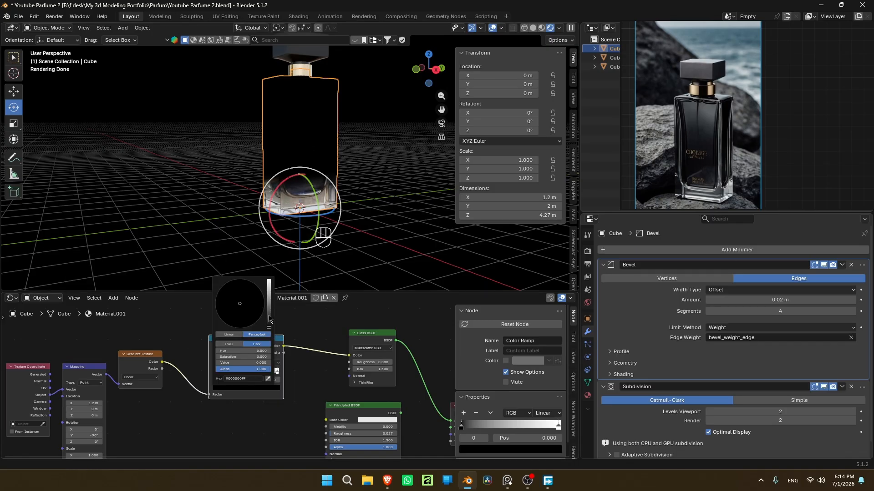
{"action": "left_click_drag", "start_coordinate": [269, 318], "coordinate": [258, 256]}
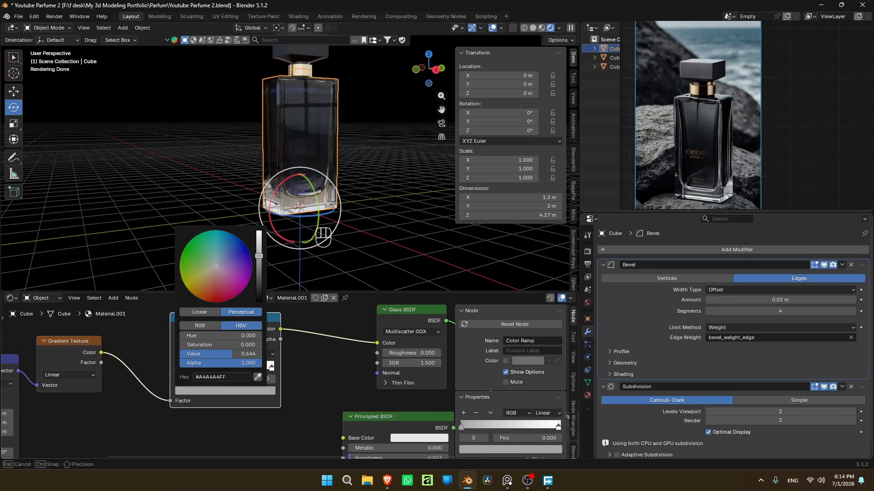
{"action": "left_click", "coordinate": [371, 216]}
{"action": "left_click_drag", "start_coordinate": [429, 68], "coordinate": [430, 77]}
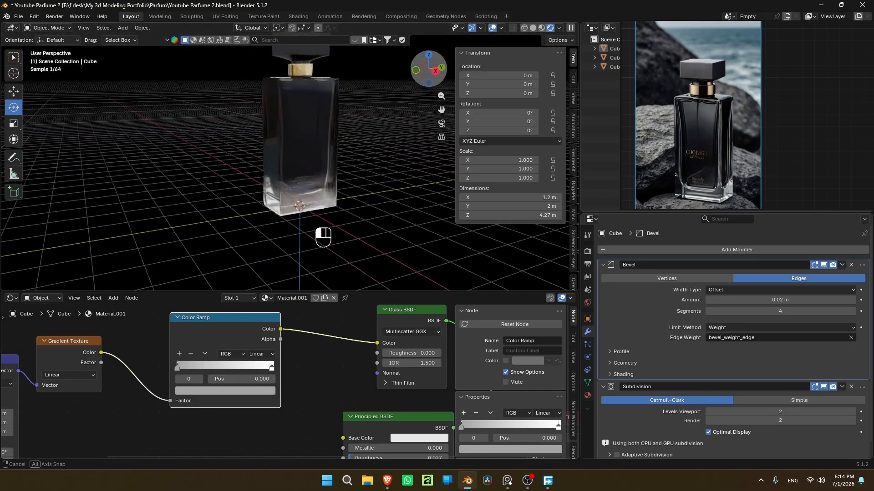
- Set the inner liquid's Glass BSDF color to white and save the file
{"action": "scroll", "coordinate": [318, 220], "scroll_direction": "up", "scroll_amount": 4}
{"action": "left_click", "coordinate": [318, 220]}
{"action": "left_click", "coordinate": [325, 207]}
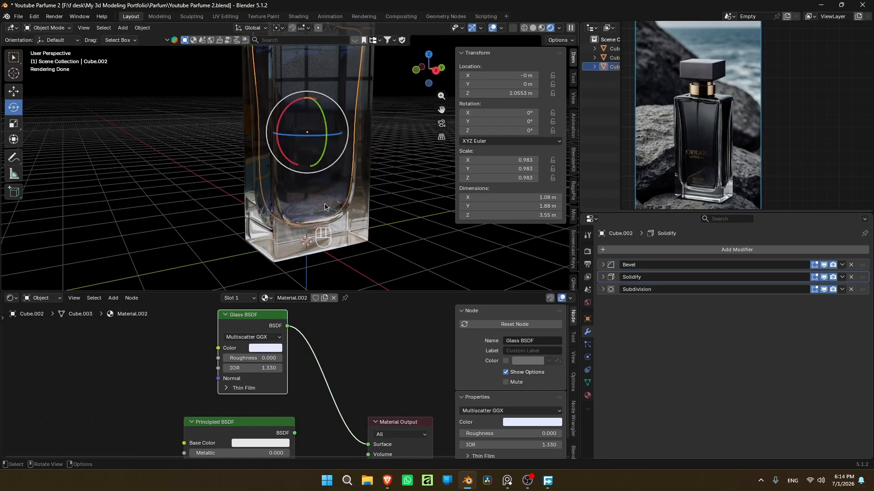
{"action": "left_click", "coordinate": [267, 349]}
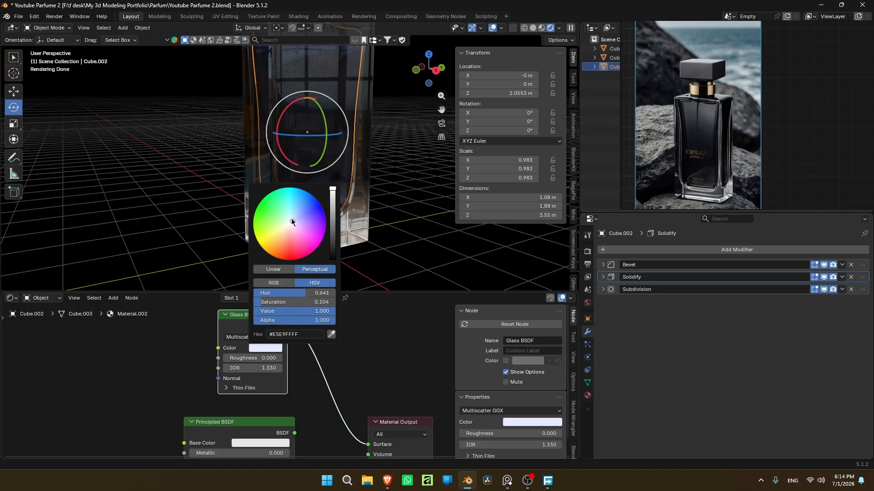
{"action": "left_click_drag", "start_coordinate": [292, 220], "coordinate": [289, 223]}
{"action": "scroll", "coordinate": [411, 109], "scroll_direction": "down", "scroll_amount": 3}
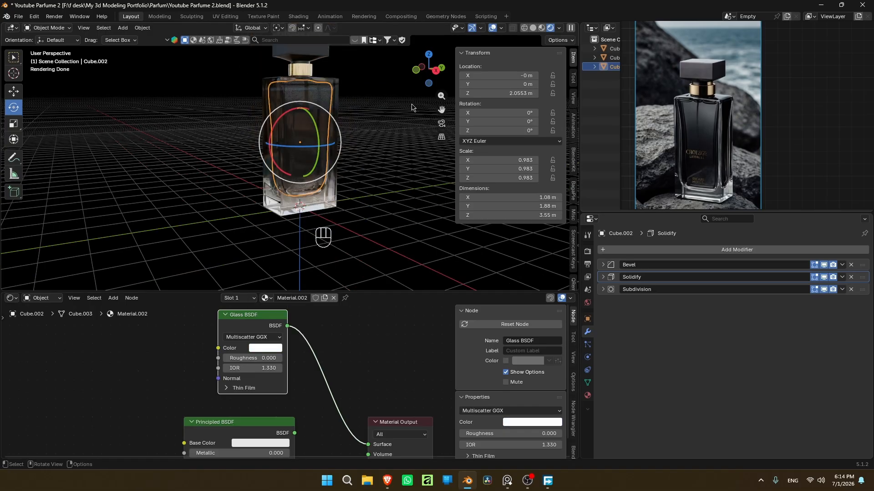
{"action": "left_click", "coordinate": [287, 222]}
{"action": "key", "text": "ctrl+s"}
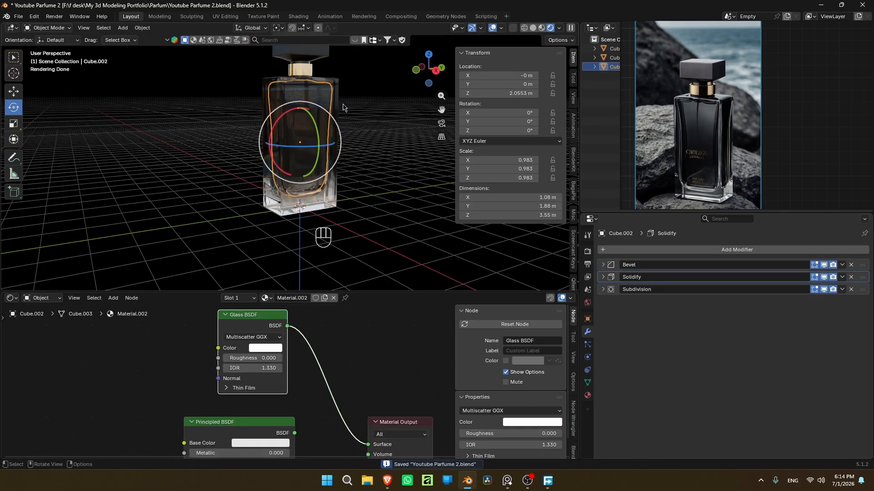
- Tint the glass body's grey Color Ramp stop slightly blue and set the Mapping node's X location to 1 m
{"action": "left_click", "coordinate": [224, 390]}
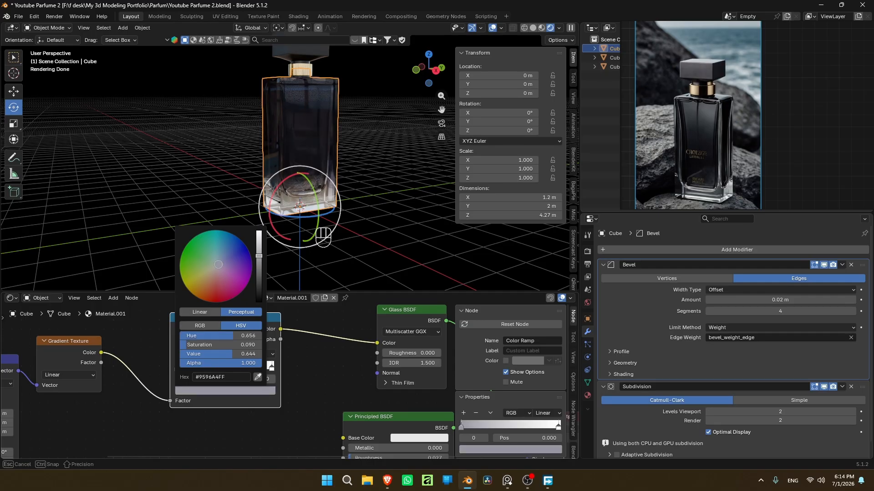
{"action": "left_click_drag", "start_coordinate": [218, 263], "coordinate": [219, 265]}
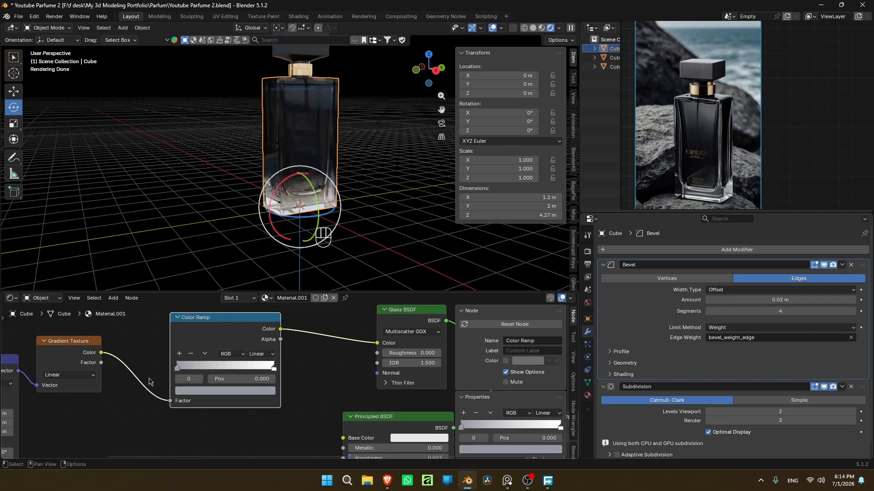
{"action": "middle_click_drag", "start_coordinate": [117, 396], "coordinate": [335, 355]}
{"action": "left_click_drag", "start_coordinate": [220, 371], "coordinate": [217, 371]}
{"action": "middle_click_drag", "start_coordinate": [344, 352], "coordinate": [210, 383]}
{"action": "scroll", "coordinate": [395, 124], "scroll_direction": "down", "scroll_amount": 3}
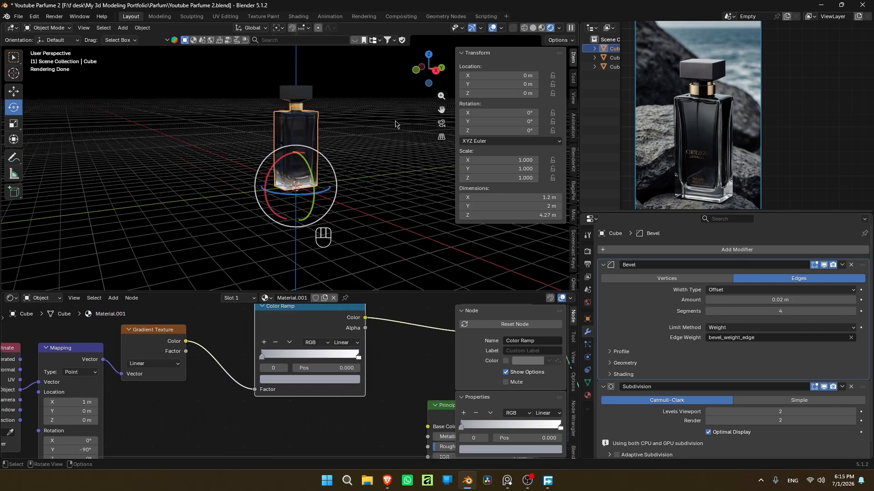
- Add a plane at the bottle's base and scale it by 10 as a ground surface
{"action": "key", "text": "Tab"}
{"action": "key", "text": "Tab"}
{"action": "left_click_drag", "start_coordinate": [433, 72], "coordinate": [387, 84]}
{"action": "scroll", "coordinate": [327, 173], "scroll_direction": "down", "scroll_amount": 3}
{"action": "key", "text": "shift+a"}
{"action": "mouse_move", "coordinate": [327, 173]}
{"action": "left_click", "coordinate": [373, 173]}
{"action": "key", "text": "s"}
{"action": "key", "text": "KP_1"}
{"action": "key", "text": "KP_0"}
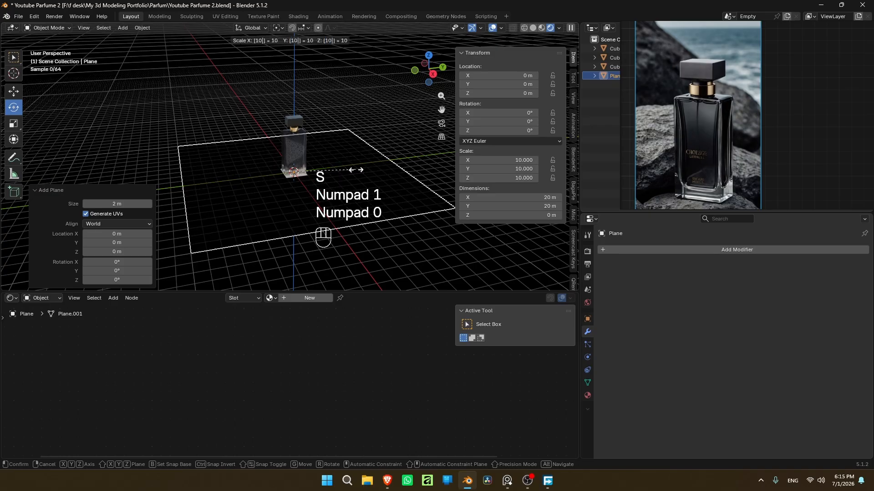
{"action": "left_click", "coordinate": [353, 107]}
- Switch the rendered viewport's lighting to the scene world
{"action": "key", "text": "Tab"}
{"action": "key", "text": "Tab"}
{"action": "scroll", "coordinate": [338, 135], "scroll_direction": "up", "scroll_amount": 4}
{"action": "left_click_drag", "start_coordinate": [432, 77], "coordinate": [423, 50]}
{"action": "left_click", "coordinate": [559, 30]}
{"action": "left_click", "coordinate": [524, 112]}
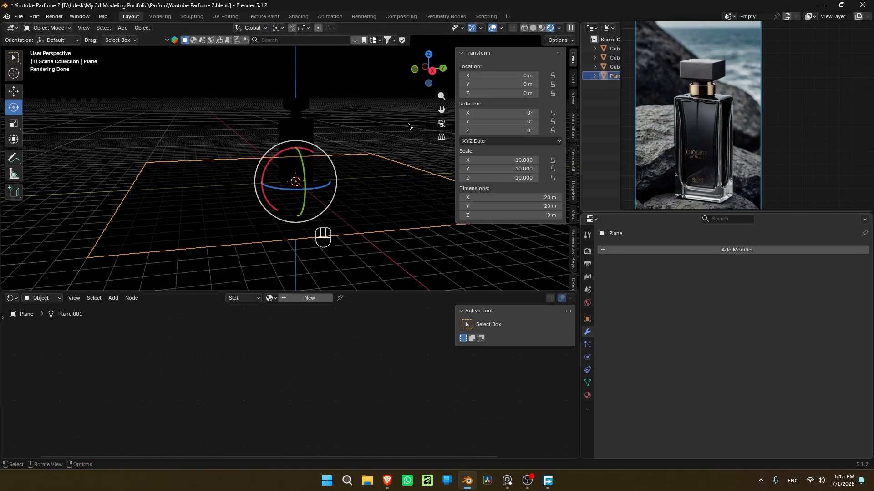
- Show the World shader and add an Environment Texture with Mapping and Texture Coordinate nodes to the Background node
{"action": "left_click", "coordinate": [46, 302]}
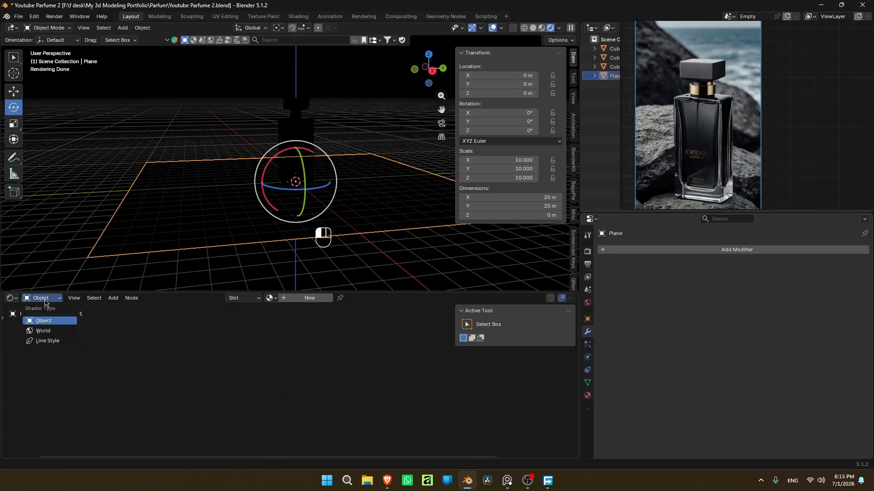
{"action": "left_click", "coordinate": [37, 331]}
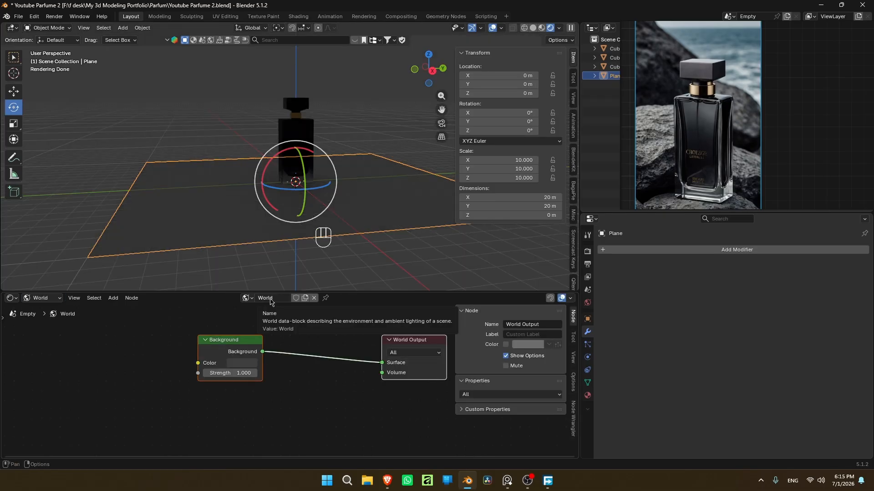
{"action": "left_click", "coordinate": [224, 340]}
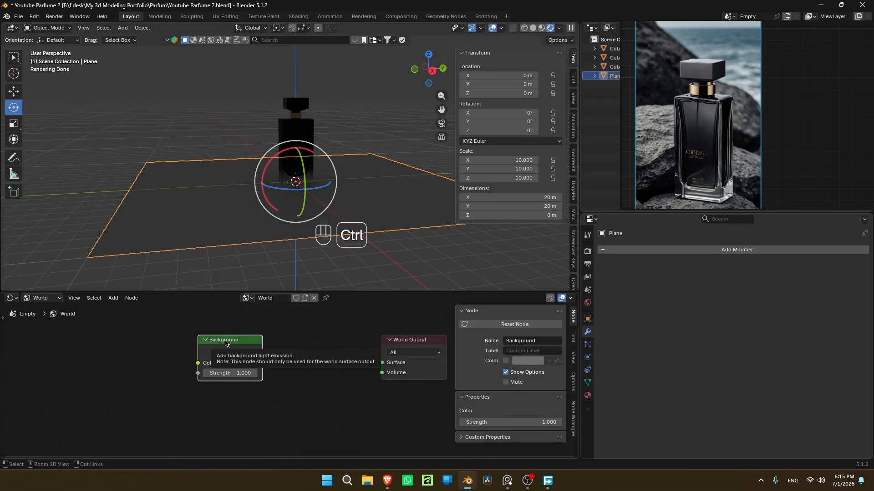
{"action": "key", "text": "ctrl+t"}
- Load brown_photostudio_02_4k.exr from the my Blender Assets folder into the Environment Texture
{"action": "left_click", "coordinate": [218, 371]}
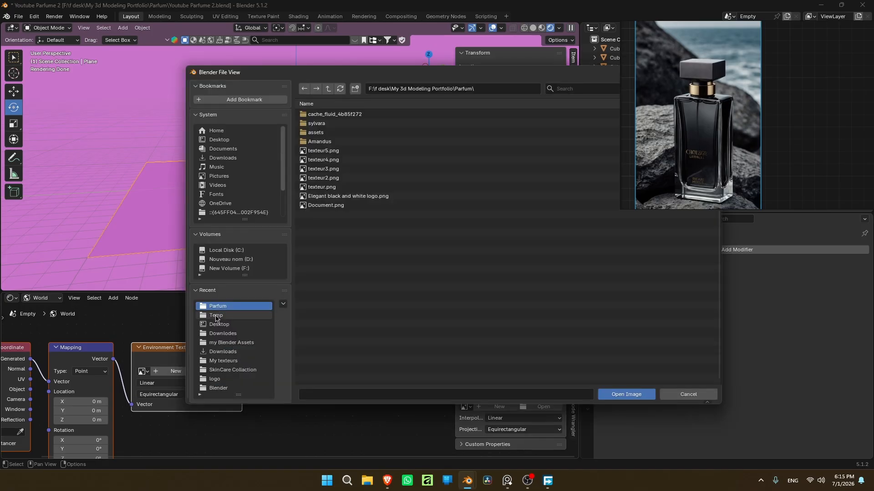
{"action": "left_click", "coordinate": [225, 343]}
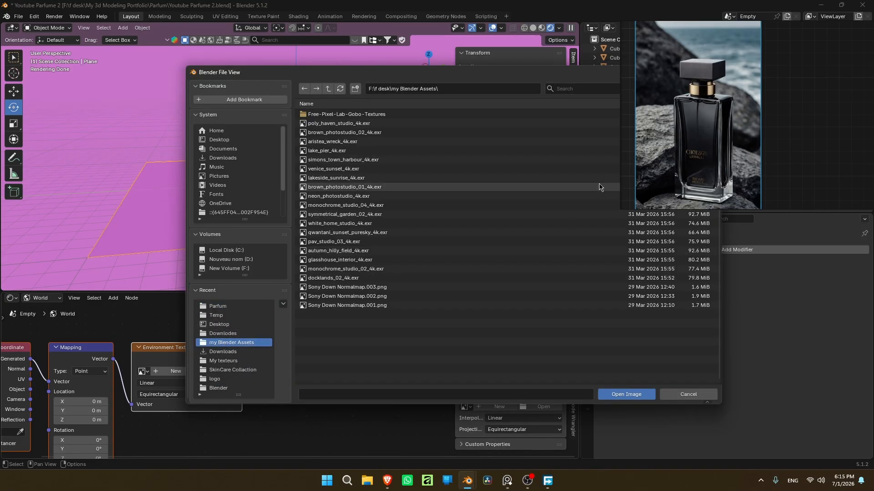
{"action": "left_click_drag", "start_coordinate": [576, 76], "coordinate": [414, 81]}
{"action": "left_click", "coordinate": [493, 94]}
{"action": "left_click_drag", "start_coordinate": [250, 78], "coordinate": [355, 81]}
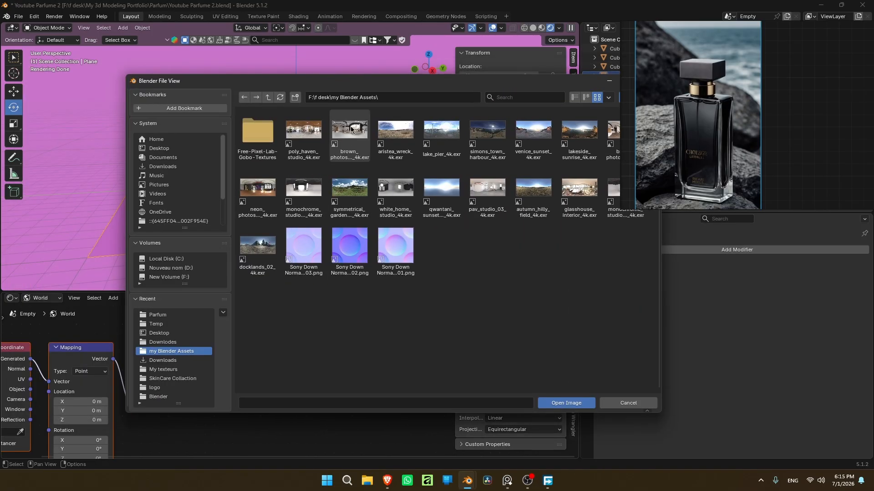
{"action": "left_click", "coordinate": [553, 402]}
- Check the bottle in the new environment from several angles, select the glass body and save the file
{"action": "middle_click_drag", "start_coordinate": [318, 230], "coordinate": [323, 237]}
{"action": "left_click_drag", "start_coordinate": [429, 69], "coordinate": [335, 55]}
{"action": "scroll", "coordinate": [336, 126], "scroll_direction": "up", "scroll_amount": 4}
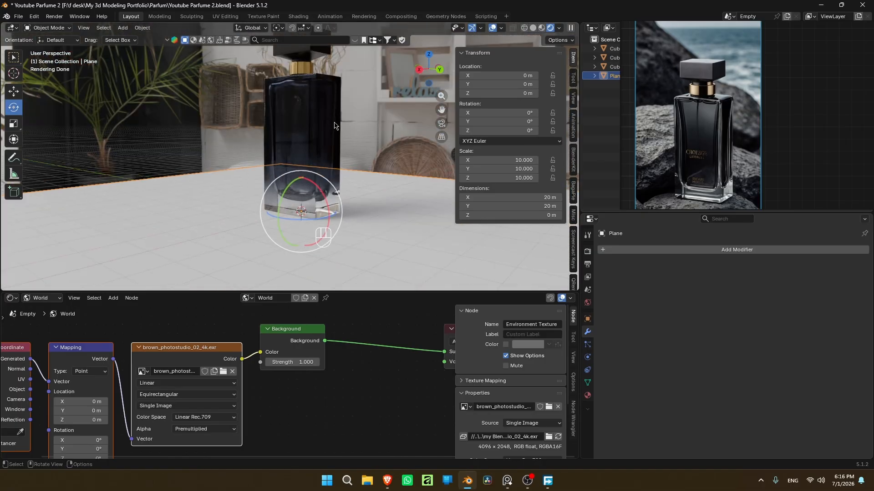
{"action": "left_click_drag", "start_coordinate": [429, 76], "coordinate": [518, 77]}
{"action": "scroll", "coordinate": [319, 157], "scroll_direction": "down", "scroll_amount": 2}
{"action": "left_click", "coordinate": [315, 157]}
{"action": "key", "text": "ctrl+s"}
- Examine the rendered bottle and the gold lettering on the reference photo's glass front
{"action": "middle_click_drag", "start_coordinate": [325, 164], "coordinate": [314, 182]}
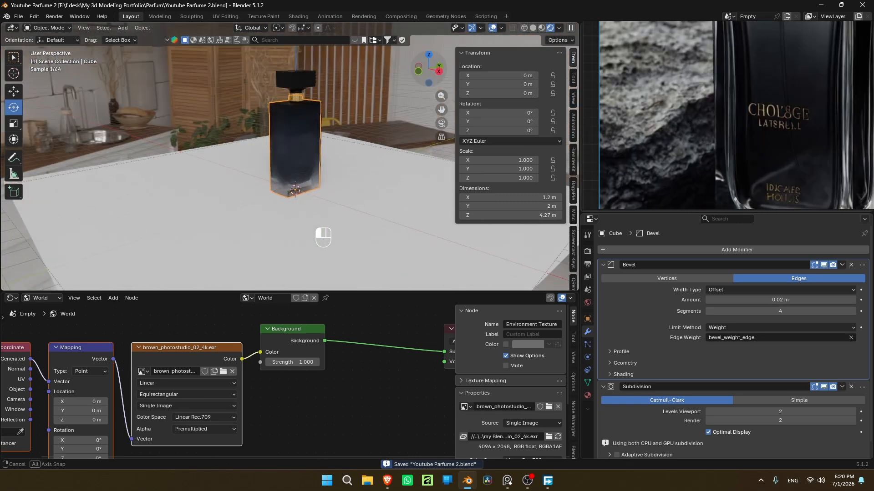
{"action": "middle_click_drag", "start_coordinate": [313, 182], "coordinate": [319, 191]}
{"action": "mouse_move", "coordinate": [429, 68]}
{"action": "left_mouse_down"}
{"action": "mouse_move", "coordinate": [415, 96]}
{"action": "mouse_move", "coordinate": [408, 77]}
{"action": "mouse_move", "coordinate": [399, 85]}
{"action": "mouse_move", "coordinate": [404, 98]}
{"action": "mouse_move", "coordinate": [413, 71]}
{"action": "mouse_move", "coordinate": [428, 76]}
{"action": "mouse_move", "coordinate": [429, 69]}
{"action": "mouse_move", "coordinate": [421, 71]}
{"action": "left_mouse_up"}
{"action": "scroll", "coordinate": [427, 80], "scroll_direction": "up", "scroll_amount": 3}
{"action": "middle_click_drag", "start_coordinate": [810, 113], "coordinate": [757, 103]}
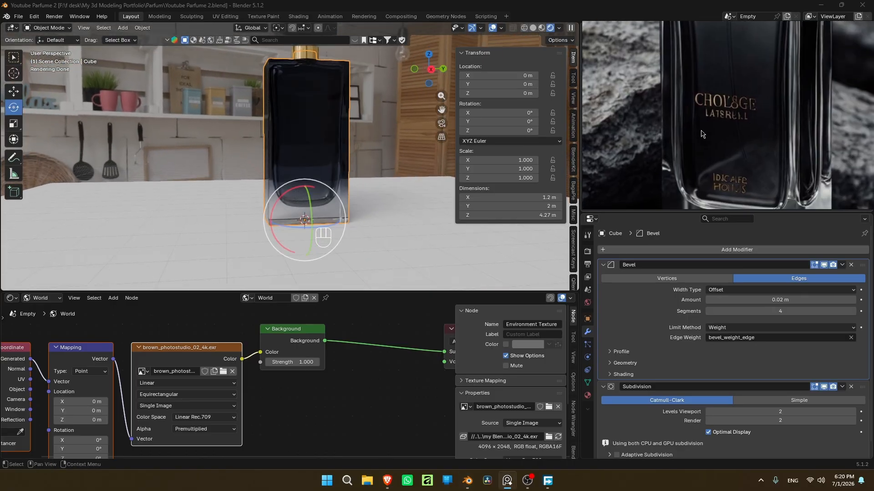
{"action": "middle_click_drag", "start_coordinate": [702, 134], "coordinate": [696, 93]}
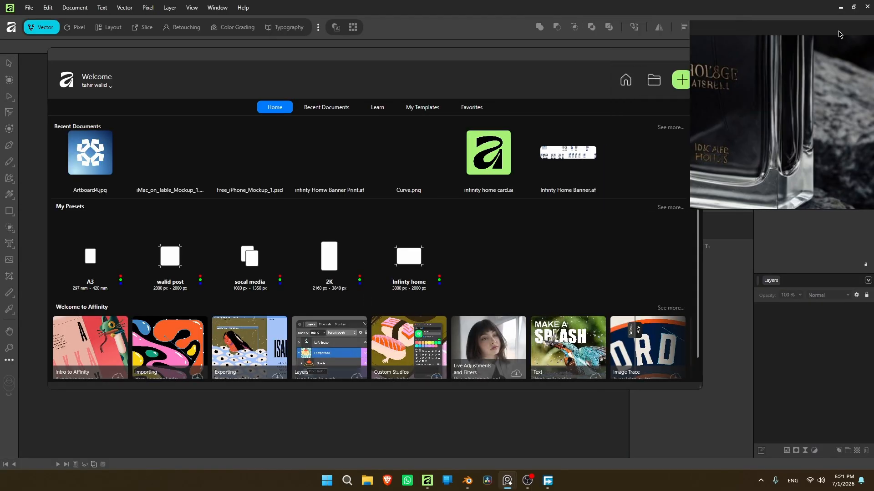
- Create an A4 document in millimetres at 300 DPI in Affinity
{"action": "left_click", "coordinate": [837, 31]}
{"action": "left_click", "coordinate": [680, 82]}
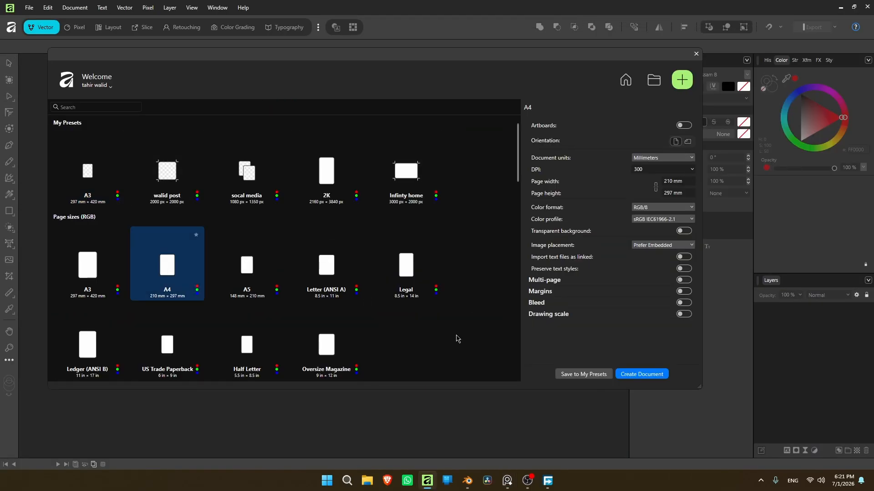
{"action": "left_click", "coordinate": [642, 374]}
- Add the artistic text CHOL'SGe to the page, keeping the reference photo in view
{"action": "left_click", "coordinate": [272, 216]}
{"action": "type", "text": "CH"}
{"action": "left_click", "coordinate": [507, 481]}
{"action": "left_click_drag", "start_coordinate": [283, 211], "coordinate": [351, 174]}
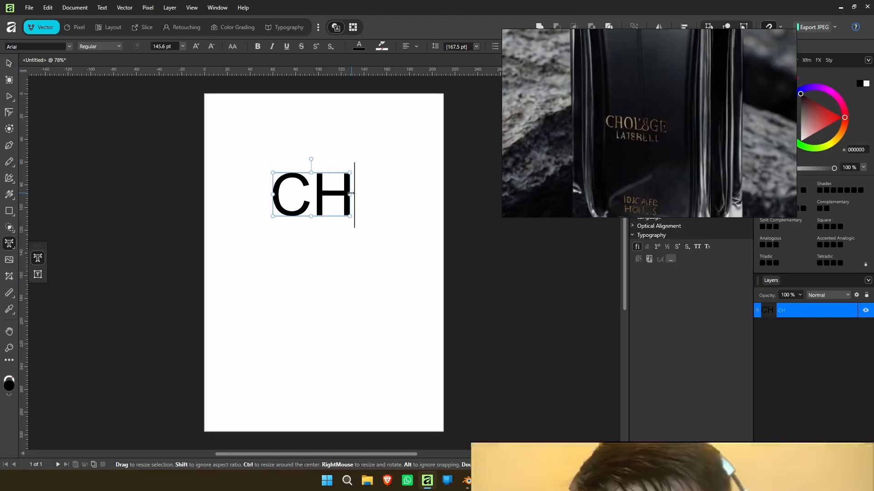
{"action": "type", "text": "OL'"}
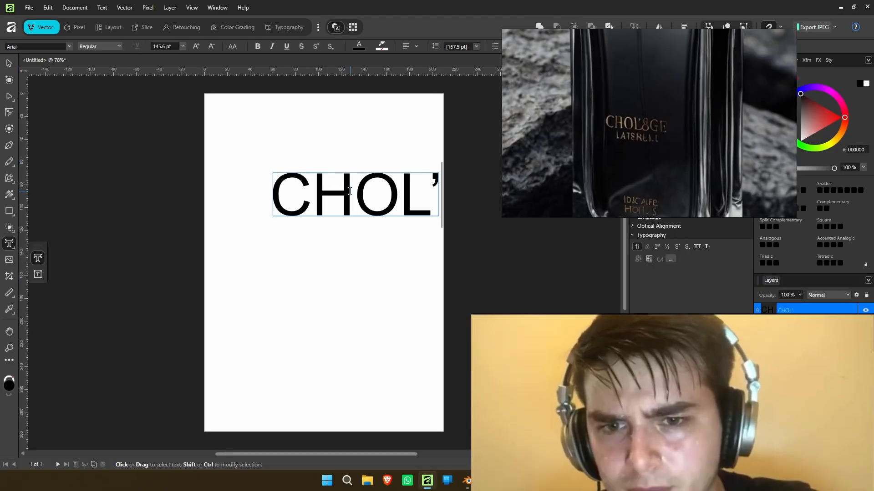
{"action": "type", "text": "SGe"}
- Scale the text line down to about 106 pt to fit the page width and duplicate it directly below
{"action": "left_click", "coordinate": [9, 63]}
{"action": "left_click_drag", "start_coordinate": [558, 217], "coordinate": [480, 205]}
{"action": "left_click_drag", "start_coordinate": [376, 189], "coordinate": [324, 273]}
- Capitalize the upper line's final letter and replace the lower line's text with PAR
{"action": "left_click_drag", "start_coordinate": [406, 220], "coordinate": [435, 219]}
{"action": "type", "text": "E"}
{"action": "double_click", "coordinate": [255, 280]}
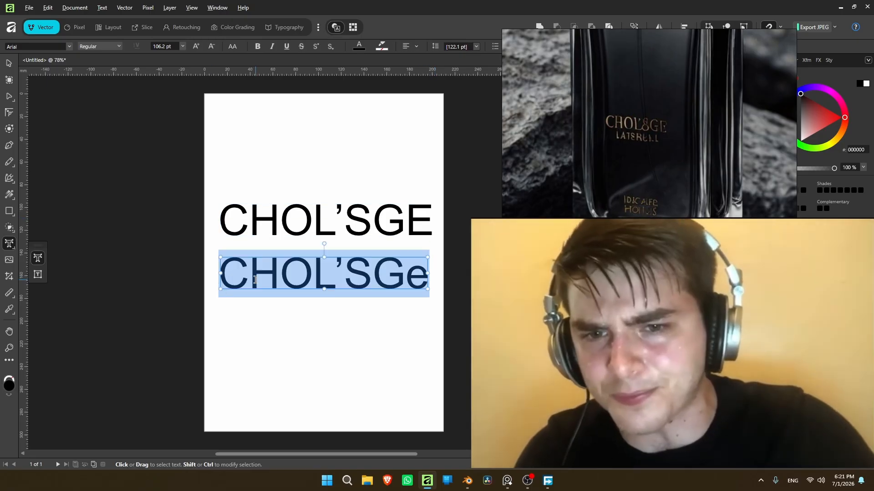
{"action": "type", "text": "LATHE"}
{"action": "key", "text": "BackSpace"}
{"action": "key", "text": "BackSpace"}
{"action": "type", "text": "S"}
{"action": "key", "text": "BackSpace"}
{"action": "key", "text": "BackSpace"}
{"action": "key", "text": "BackSpace"}
{"action": "key", "text": "BackSpace"}
{"action": "type", "text": "PAR"}
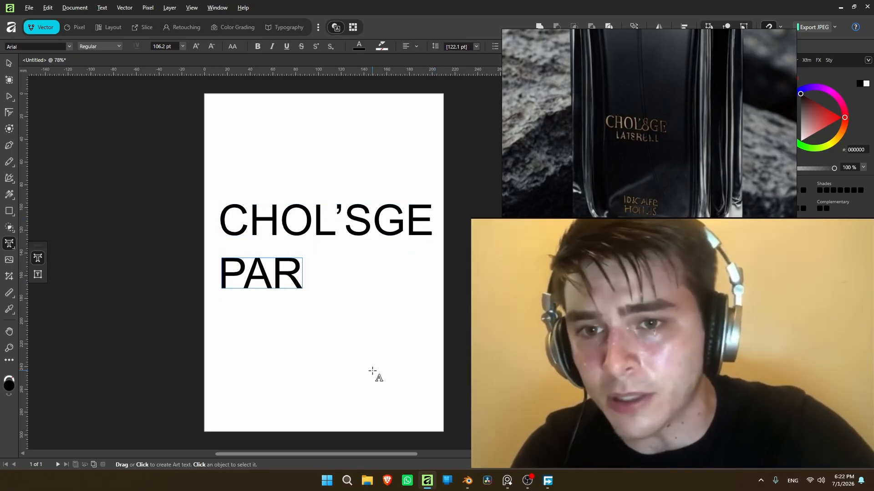
- Replace the upper line's text with BLEMDER and the lower line's text with YOUTUBE PARFUME
{"action": "left_click_drag", "start_coordinate": [432, 222], "coordinate": [220, 222]}
{"action": "type", "text": "BLEMDER"}
{"action": "left_click_drag", "start_coordinate": [303, 275], "coordinate": [205, 277]}
{"action": "type", "text": "YOUTIB"}
{"action": "key", "text": "BackSpace"}
{"action": "key", "text": "BackSpace"}
{"action": "type", "text": "UBE P"}
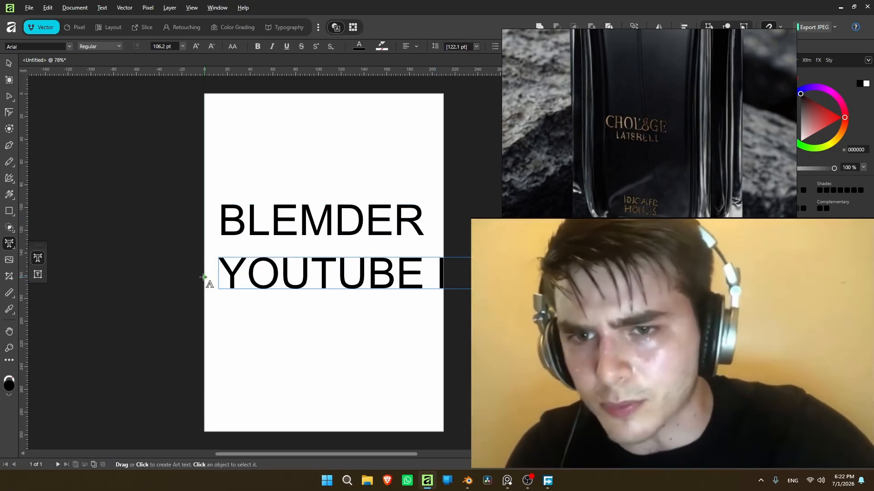
{"action": "type", "text": "ARFUME"}
- Shrink the YOUTUBE PARFUME line to about 40 pt centered under BLEMDER and copy it to the foot of the page
{"action": "left_click", "coordinate": [9, 63]}
{"action": "left_click_drag", "start_coordinate": [642, 289], "coordinate": [384, 260]}
{"action": "left_click_drag", "start_coordinate": [279, 258], "coordinate": [298, 400]}
- Replace the text of the copy at the foot of the page with the designer's name
{"action": "double_click", "coordinate": [364, 400]}
{"action": "type", "text": "WALIDT"}
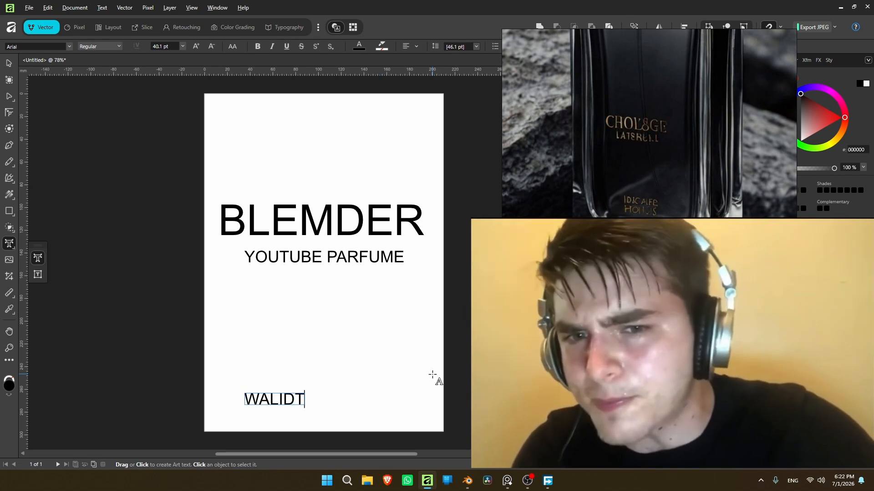
{"action": "type", "text": "HR."}
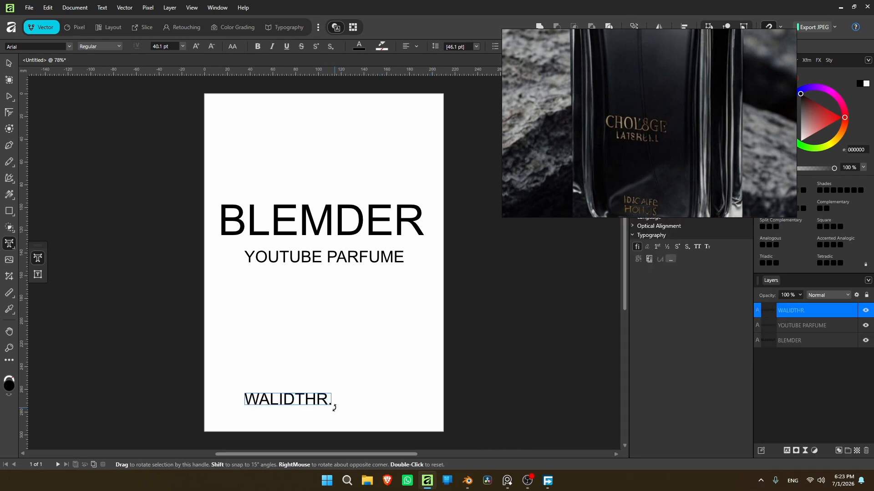
- Append 3D to the designer name line at the foot of the page and center that line horizontally
{"action": "type", "text": "3D"}
{"action": "left_click", "coordinate": [9, 63]}
{"action": "left_click_drag", "start_coordinate": [320, 401], "coordinate": [343, 386]}
- Shrink all three text lines together, recenter them on the page, and move the designer name line back down to the foot
{"action": "key", "text": "ctrl+a"}
{"action": "left_click_drag", "start_coordinate": [425, 390], "coordinate": [390, 359]}
{"action": "left_click_drag", "start_coordinate": [320, 249], "coordinate": [338, 230]}
{"action": "left_click_drag", "start_coordinate": [337, 339], "coordinate": [336, 392]}
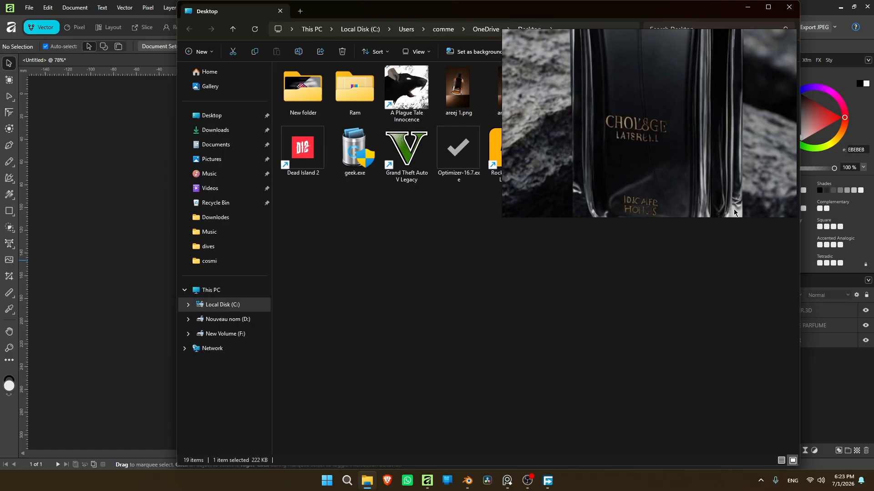
- Switch to Blender and select the four-by-five block of front faces on the lower part of the bottle body in Edit Mode
{"action": "left_click", "coordinate": [468, 481]}
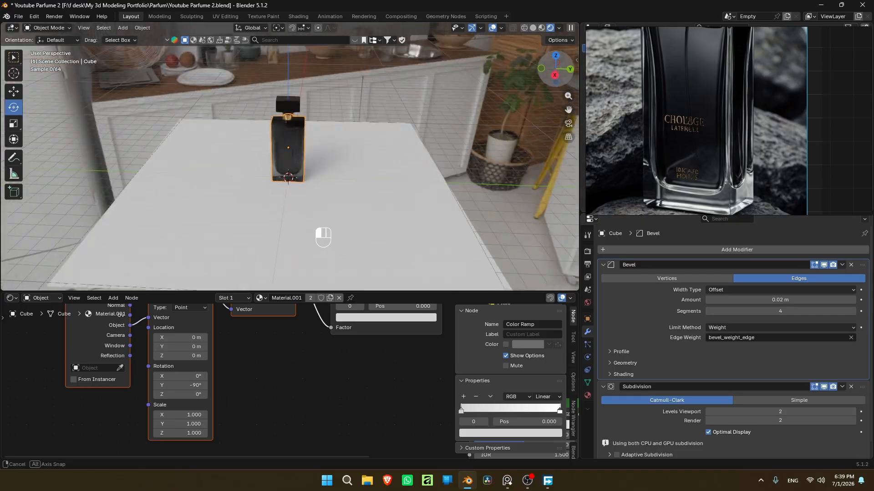
{"action": "middle_click_drag", "start_coordinate": [292, 160], "coordinate": [356, 134]}
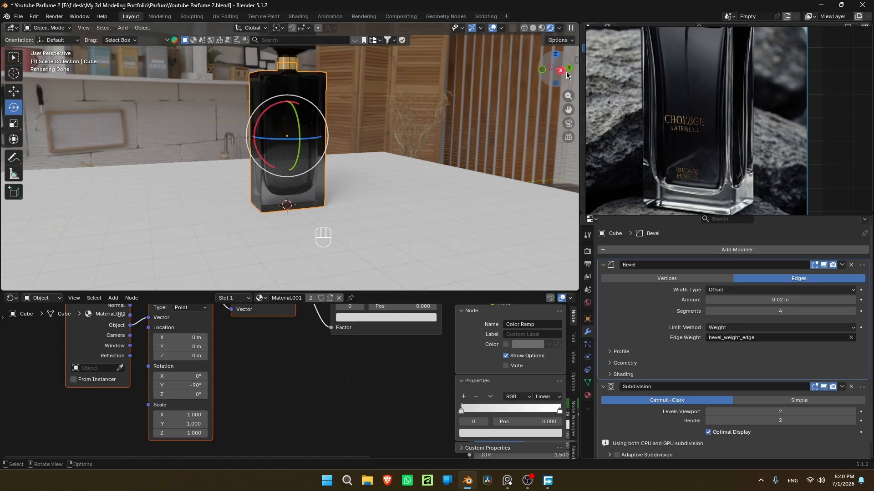
{"action": "left_click_drag", "start_coordinate": [567, 76], "coordinate": [498, 78]}
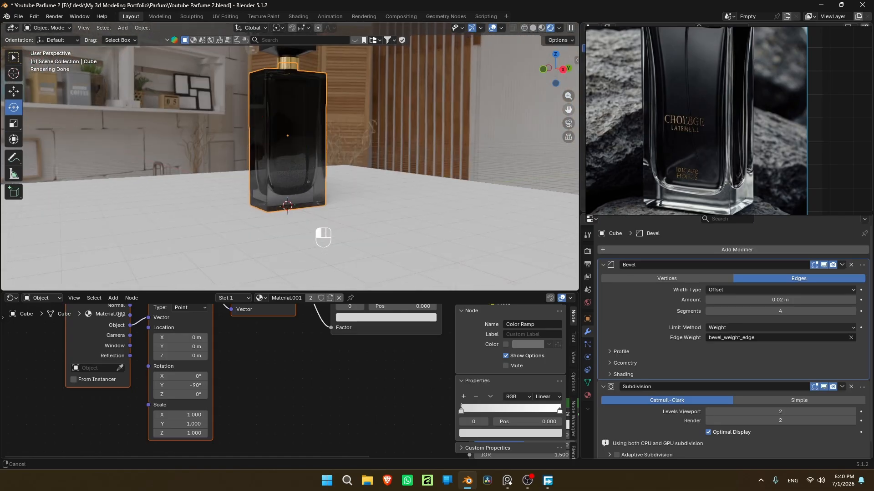
{"action": "left_click_drag", "start_coordinate": [568, 110], "coordinate": [569, 116]}
{"action": "key", "text": "Tab"}
{"action": "scroll", "coordinate": [280, 168], "scroll_direction": "up", "scroll_amount": 3}
{"action": "left_click", "coordinate": [267, 159]}
{"action": "middle_click_drag", "start_coordinate": [288, 162], "coordinate": [255, 154]}
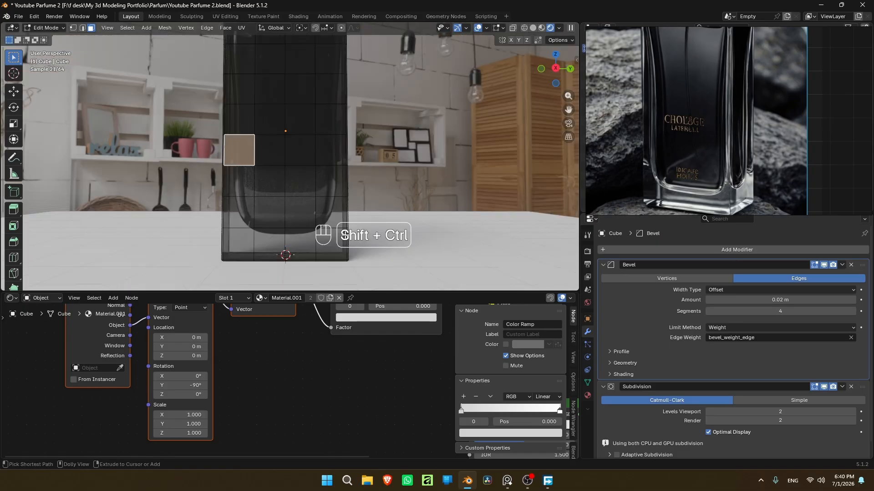
{"action": "left_click", "coordinate": [327, 246], "text": "ctrl+shift"}
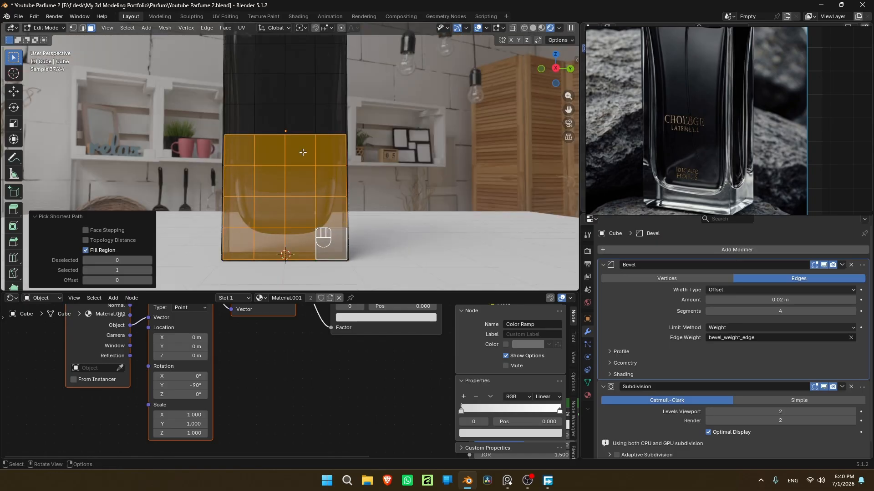
{"action": "left_click", "coordinate": [238, 120]}
{"action": "left_click", "coordinate": [330, 246], "text": "ctrl+shift"}
{"action": "scroll", "coordinate": [228, 157], "scroll_direction": "down", "scroll_amount": 1}
{"action": "left_click_drag", "start_coordinate": [542, 64], "coordinate": [555, 77]}
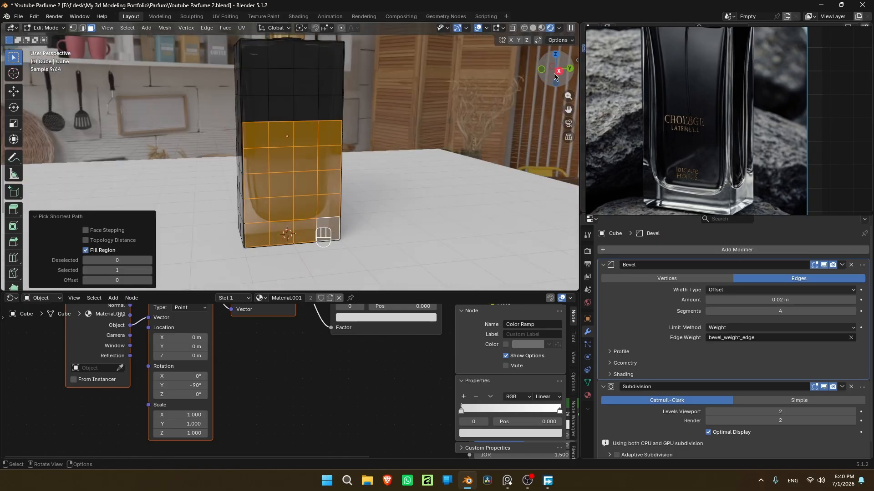
- Duplicate the selected front faces in place and separate the duplicate into its own object
{"action": "key", "text": "shift+d"}
{"action": "right_click", "coordinate": [283, 121]}
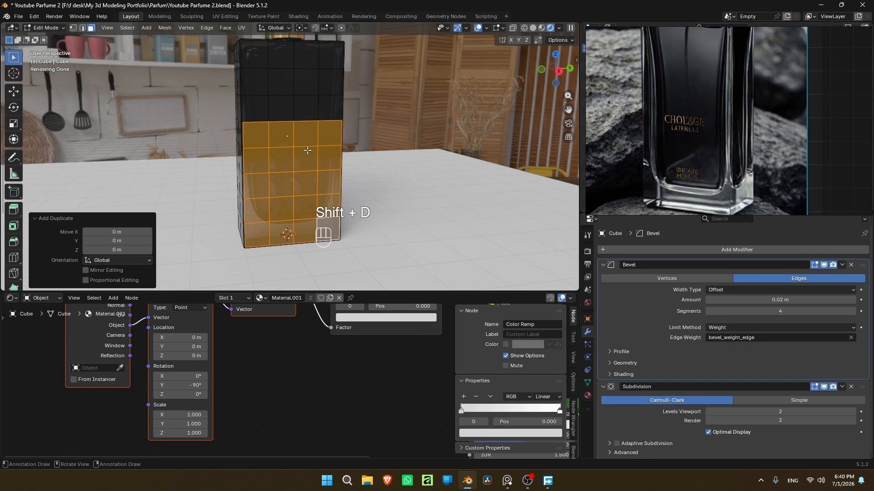
{"action": "key", "text": "p"}
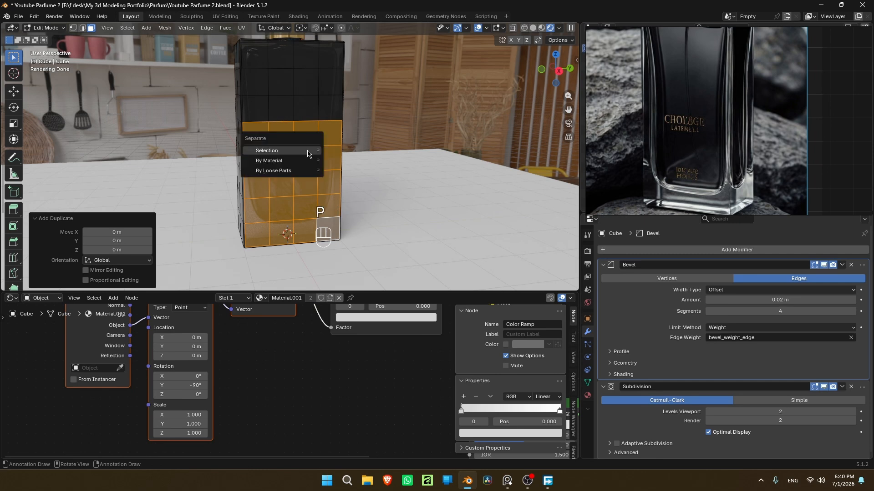
{"action": "left_click", "coordinate": [307, 151]}
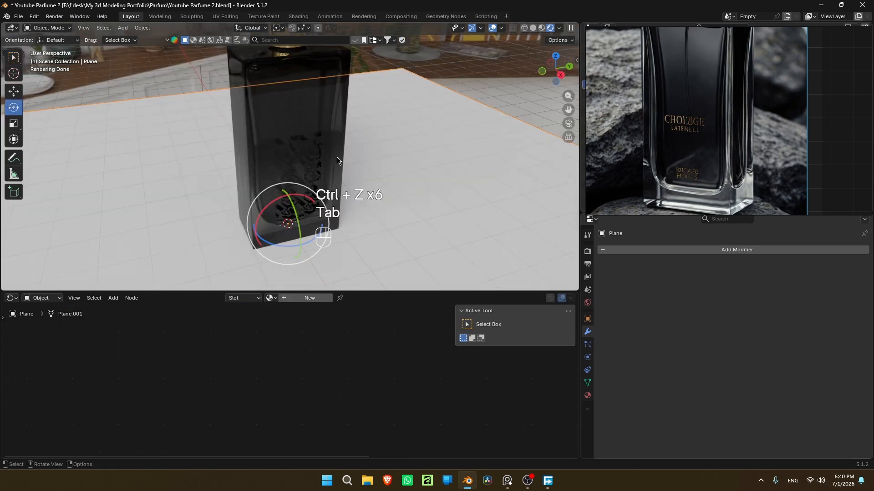
- Remove the Bevel and Subdivision modifiers from the separated label panel
{"action": "left_click", "coordinate": [331, 145]}
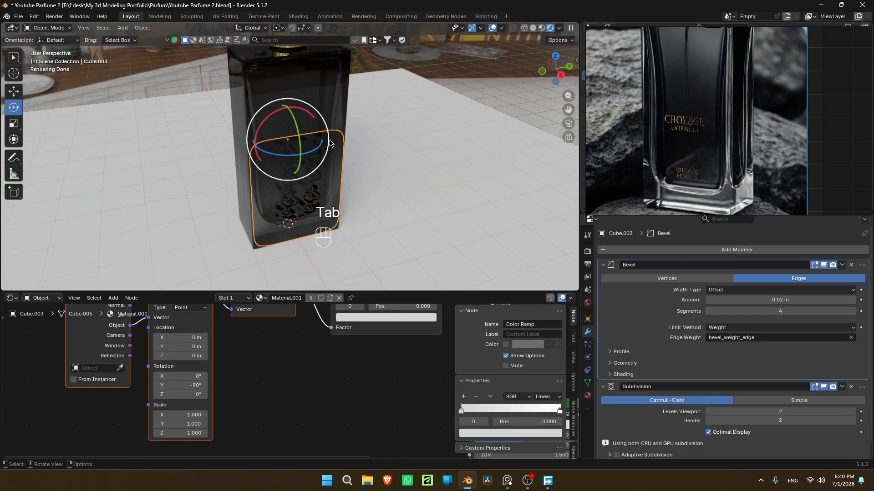
{"action": "left_click", "coordinate": [851, 265]}
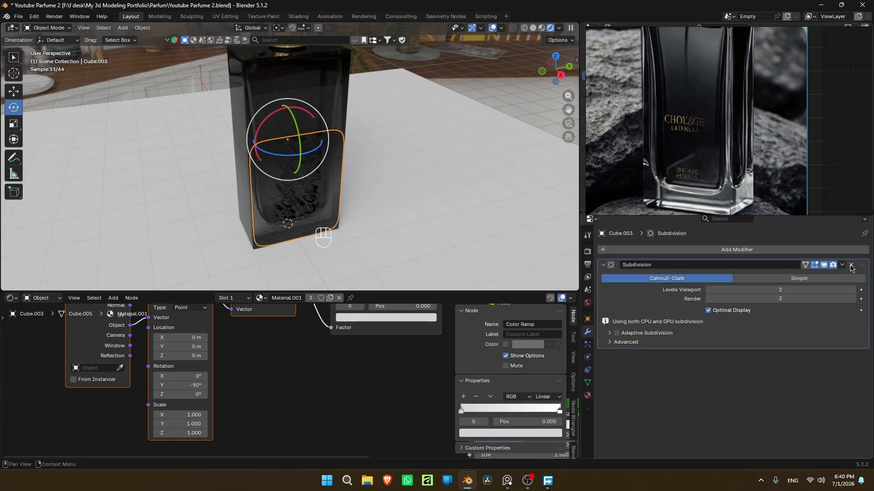
{"action": "left_click", "coordinate": [851, 266]}
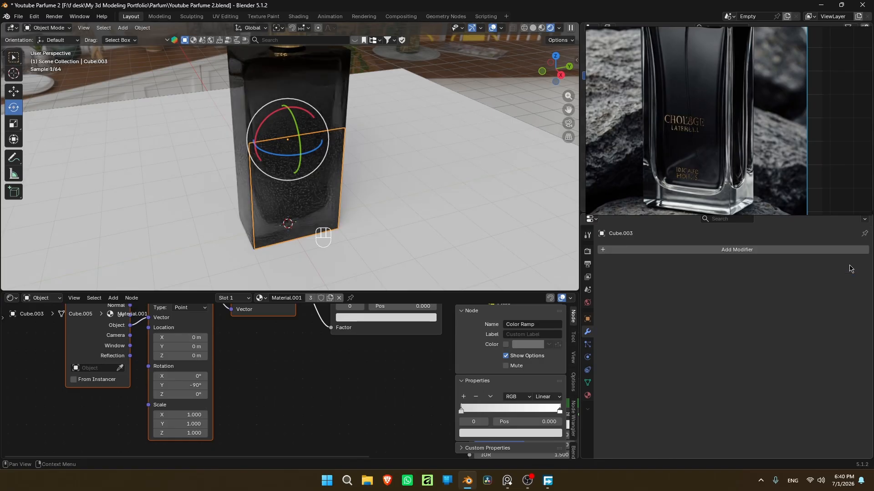
- Scale the label panel up slightly to about 1.013 and check its mesh against the bottle's front
{"action": "key", "text": "s"}
{"action": "left_click", "coordinate": [352, 157]}
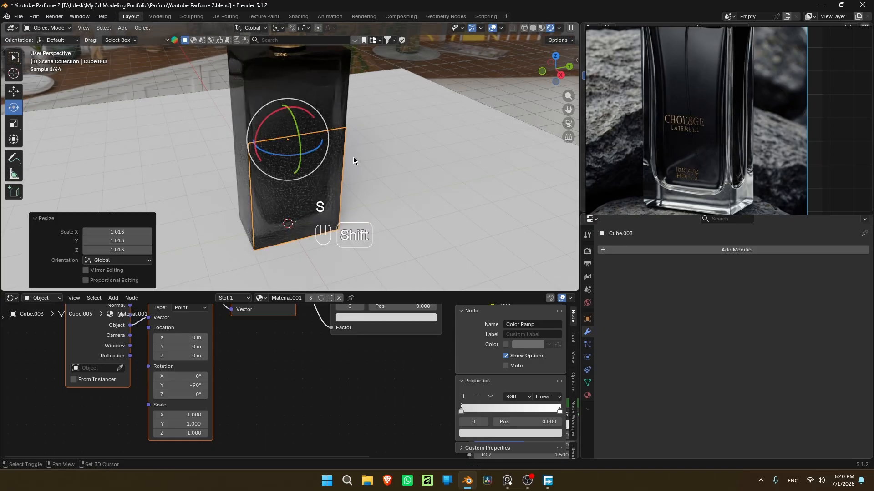
{"action": "key", "text": "Tab"}
{"action": "middle_click_drag", "start_coordinate": [387, 185], "coordinate": [387, 185]}
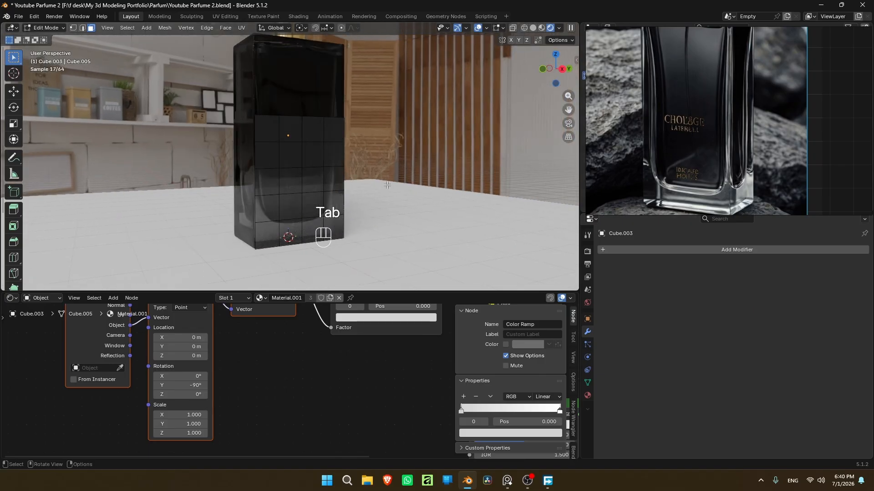
{"action": "key", "text": "Tab"}
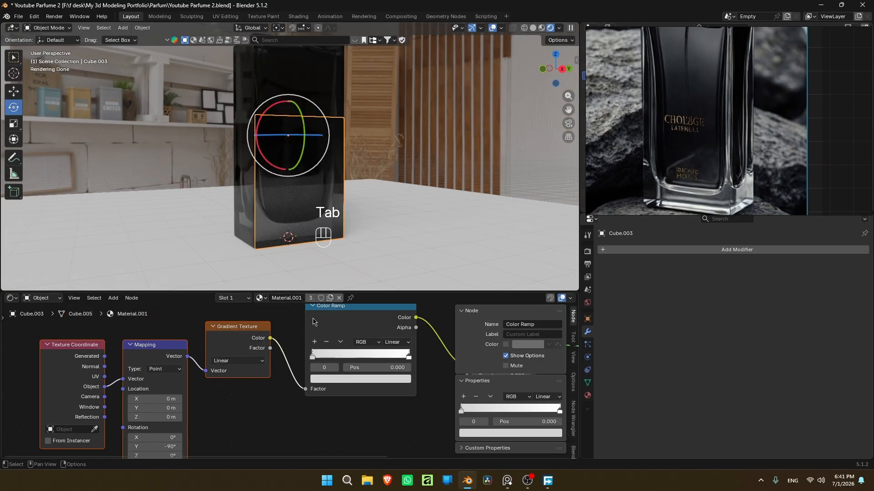
- Unlink the glass material from the label panel and give the panel a new material
{"action": "left_click", "coordinate": [339, 298]}
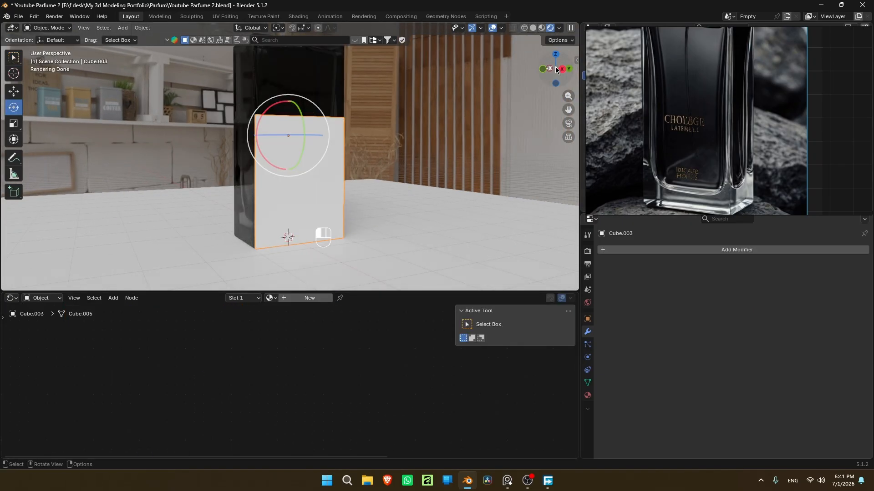
{"action": "mouse_move", "coordinate": [556, 70]}
{"action": "left_mouse_down"}
{"action": "mouse_move", "coordinate": [523, 70]}
{"action": "mouse_move", "coordinate": [557, 70]}
{"action": "left_mouse_up"}
{"action": "left_click", "coordinate": [285, 300]}
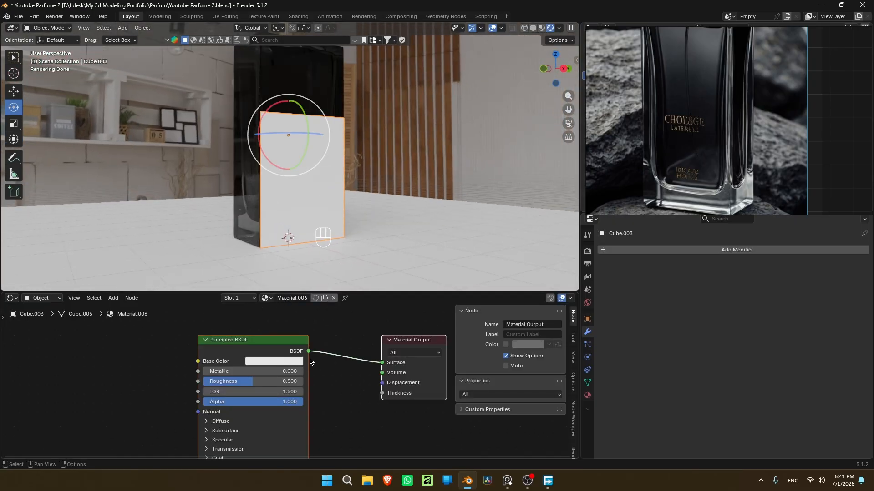
- Add an Image Texture node and connect its Color output to the Principled BSDF's Alpha input
{"action": "middle_click_drag", "start_coordinate": [188, 421], "coordinate": [292, 406]}
{"action": "left_click_drag", "start_coordinate": [302, 386], "coordinate": [152, 384]}
{"action": "left_click", "coordinate": [71, 376]}
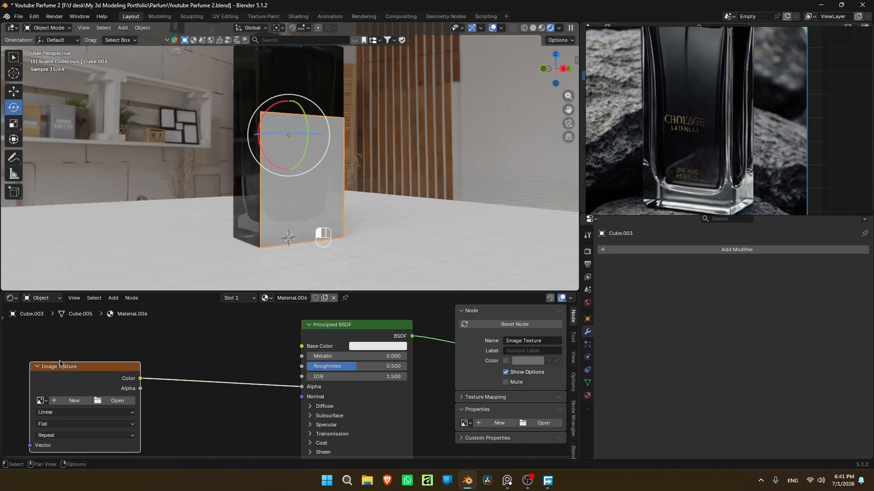
- Add Texture Coordinate and Mapping nodes to the label's Image Texture
{"action": "left_click_drag", "start_coordinate": [559, 73], "coordinate": [543, 78]}
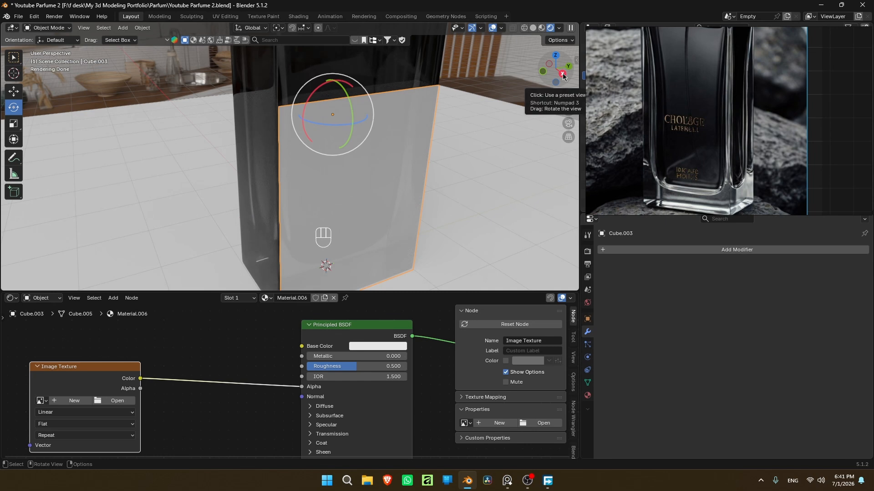
{"action": "left_click", "coordinate": [563, 76]}
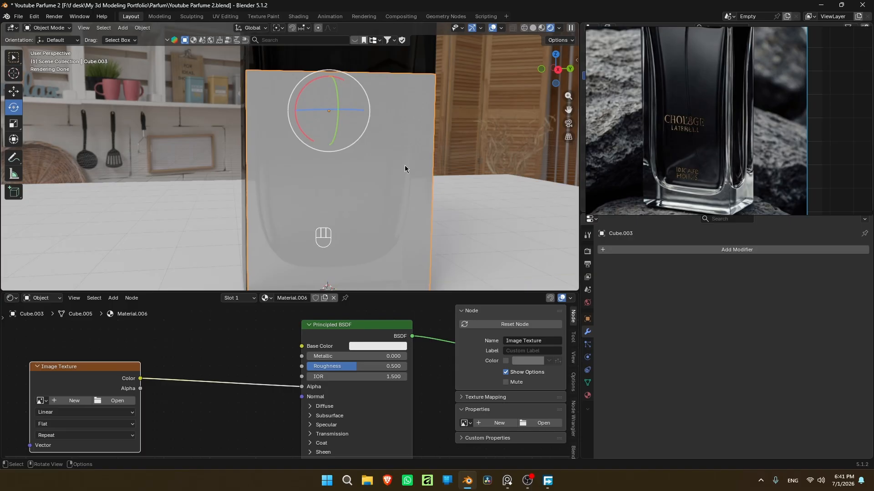
{"action": "middle_click_drag", "start_coordinate": [103, 366], "coordinate": [250, 340]}
{"action": "key", "text": "ctrl+t"}
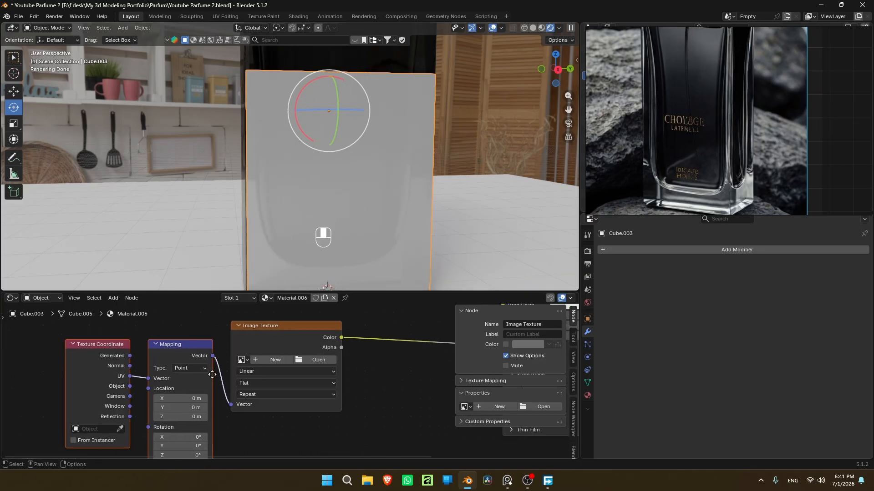
- Load Document.jpg from the Desktop into the Image Texture node
{"action": "left_click", "coordinate": [309, 361]}
{"action": "left_click", "coordinate": [172, 324]}
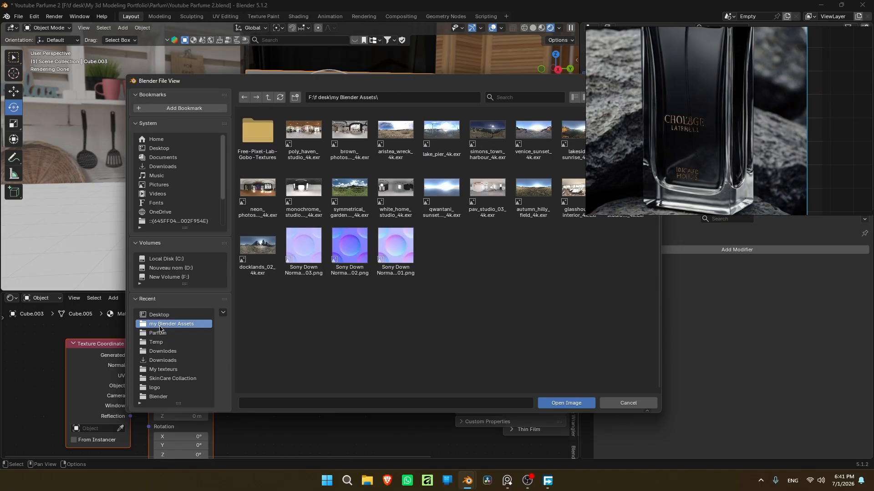
{"action": "left_click", "coordinate": [159, 147]}
{"action": "left_click", "coordinate": [348, 140]}
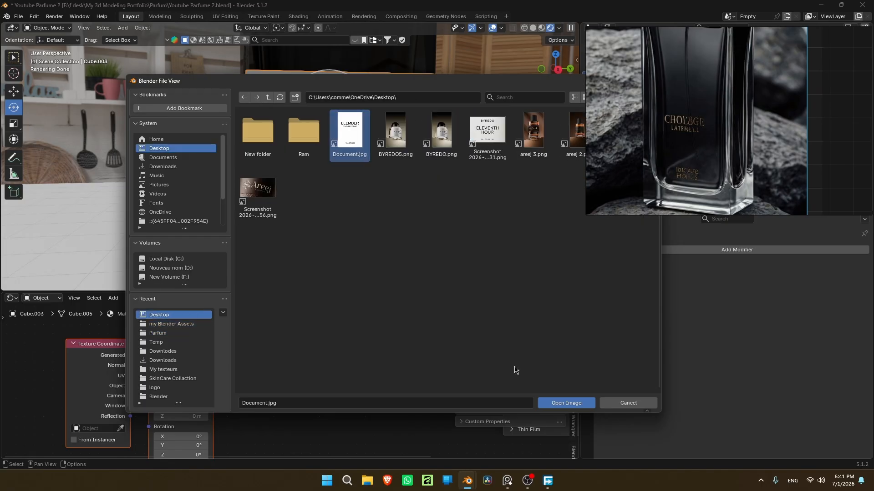
{"action": "left_click", "coordinate": [564, 404]}
{"action": "middle_click_drag", "start_coordinate": [318, 238], "coordinate": [324, 237]}
{"action": "left_click_drag", "start_coordinate": [556, 68], "coordinate": [548, 71]}
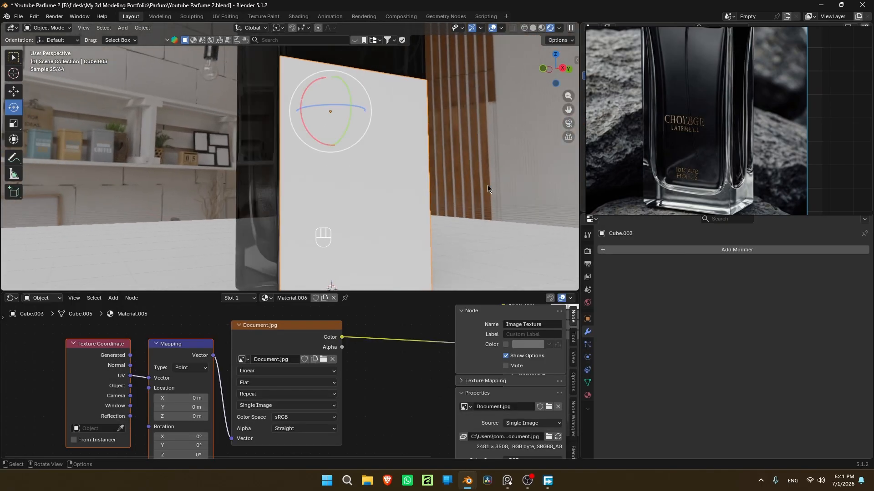
- Make the label's Principled BSDF gold, with a yellow-gold base color, Metallic about 0.818 and Roughness about 0.077
{"action": "middle_click_drag", "start_coordinate": [375, 350], "coordinate": [95, 380]}
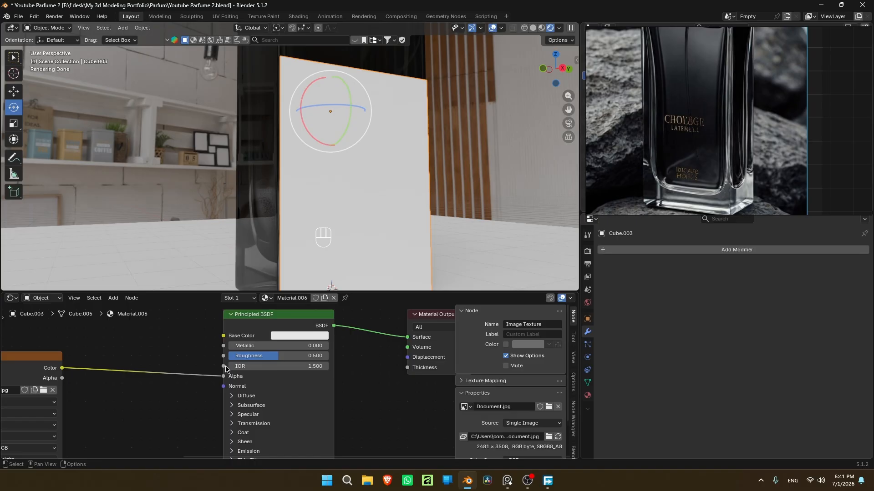
{"action": "left_click", "coordinate": [300, 335]}
{"action": "left_click", "coordinate": [302, 224]}
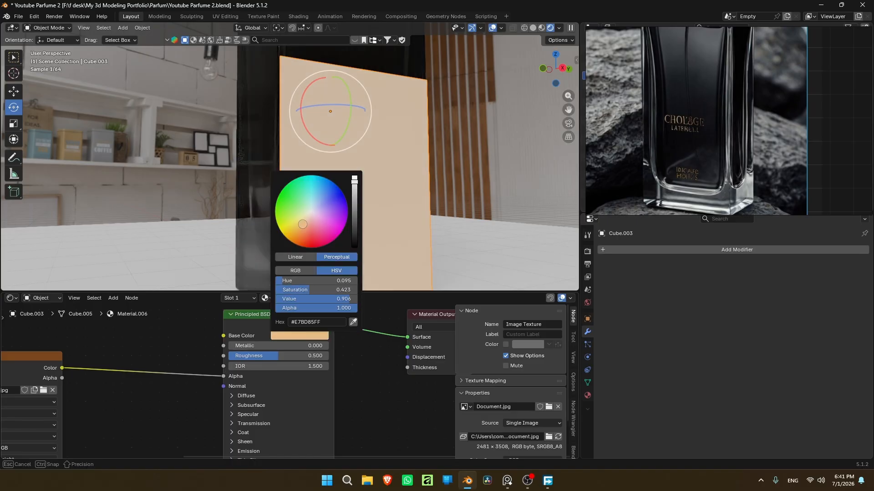
{"action": "left_click", "coordinate": [296, 227]}
{"action": "mouse_move", "coordinate": [235, 345]}
{"action": "left_mouse_down"}
{"action": "mouse_move", "coordinate": [314, 346]}
{"action": "mouse_move", "coordinate": [243, 356]}
{"action": "left_mouse_up"}
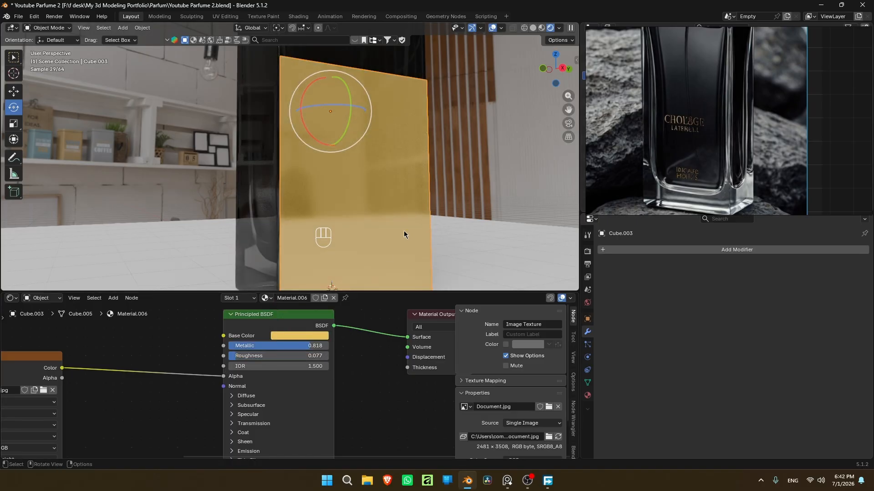
- Insert a Color Ramp between the image's Color output and the Alpha input, and slide its first stop toward the ramp's far end
{"action": "middle_click_drag", "start_coordinate": [181, 349], "coordinate": [253, 360]}
{"action": "scroll", "coordinate": [313, 336], "scroll_direction": "down", "scroll_amount": 3}
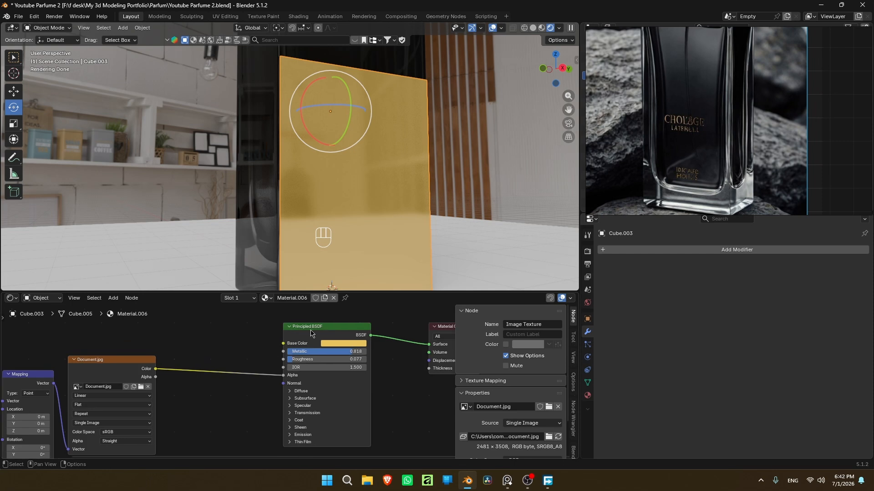
{"action": "left_click_drag", "start_coordinate": [311, 329], "coordinate": [342, 327]}
{"action": "key", "text": "shift+a"}
{"action": "left_click", "coordinate": [230, 366]}
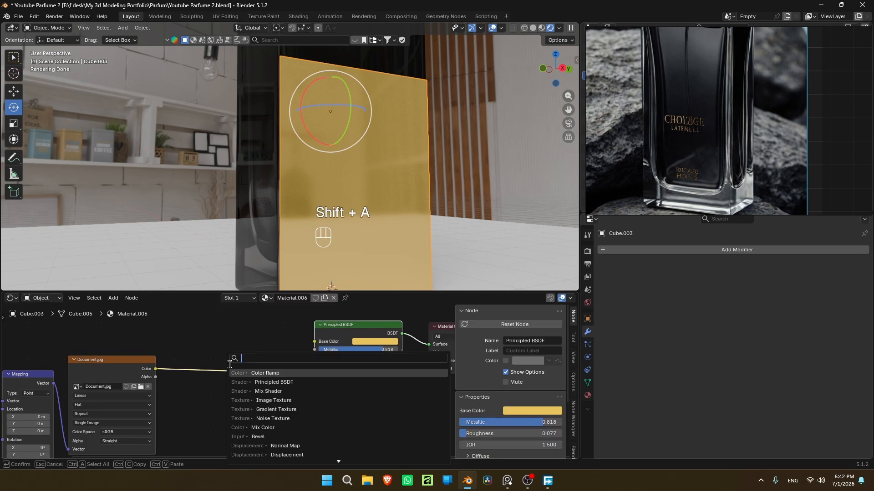
{"action": "left_click", "coordinate": [231, 371]}
{"action": "left_click", "coordinate": [200, 354]}
{"action": "left_click_drag", "start_coordinate": [199, 392], "coordinate": [276, 393]}
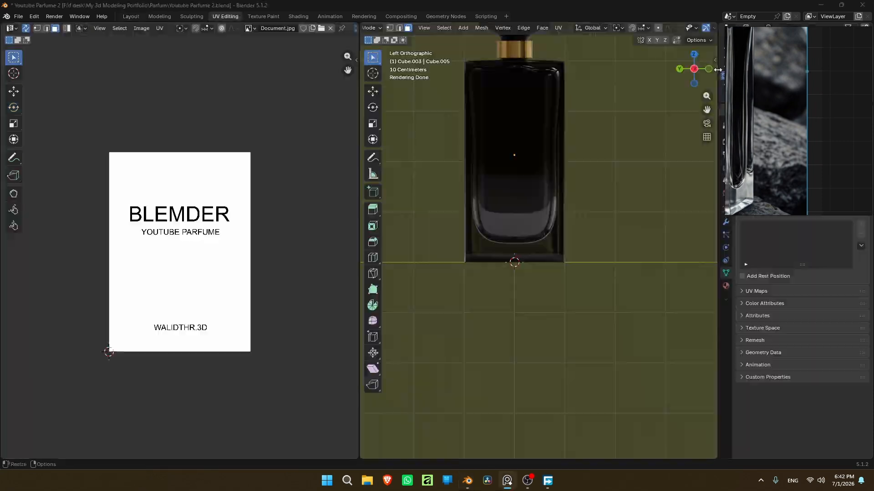
- Unwrap all faces of the label mesh with Unwrap Angle Based to map Document.jpg across the bottle's front, and return to Object Mode
{"action": "left_click_drag", "start_coordinate": [718, 71], "coordinate": [473, 90]}
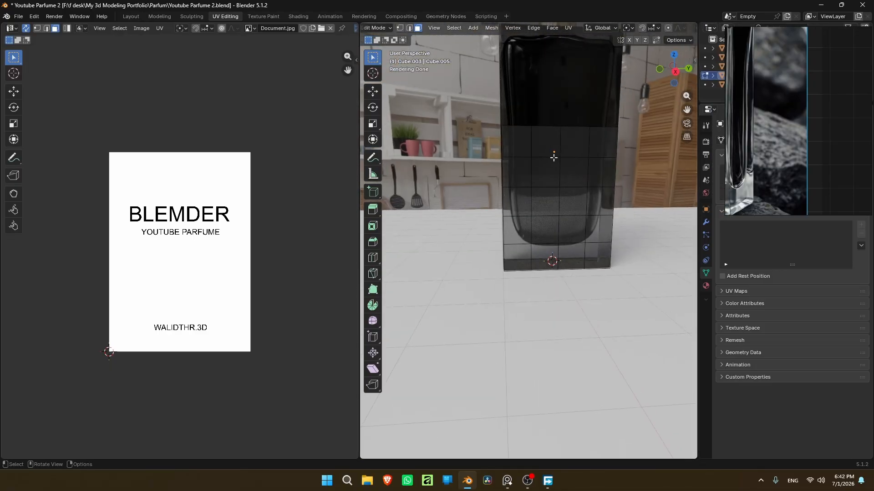
{"action": "key", "text": "a"}
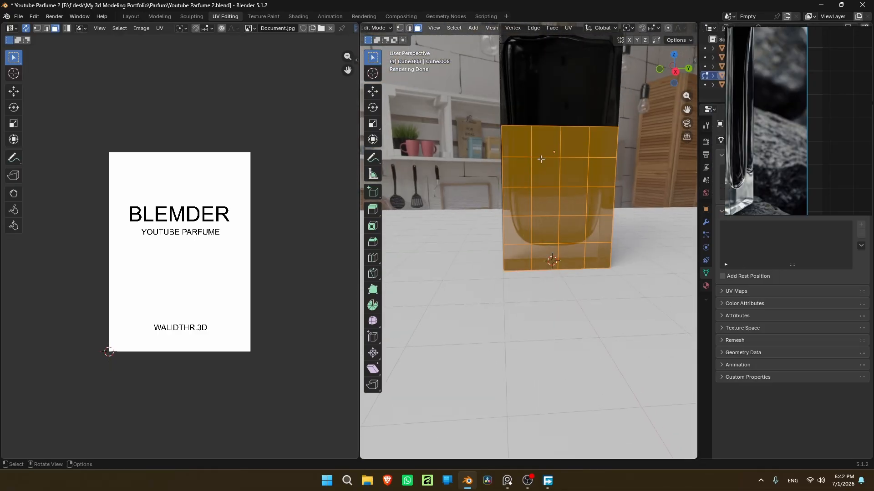
{"action": "key", "text": "KP_3"}
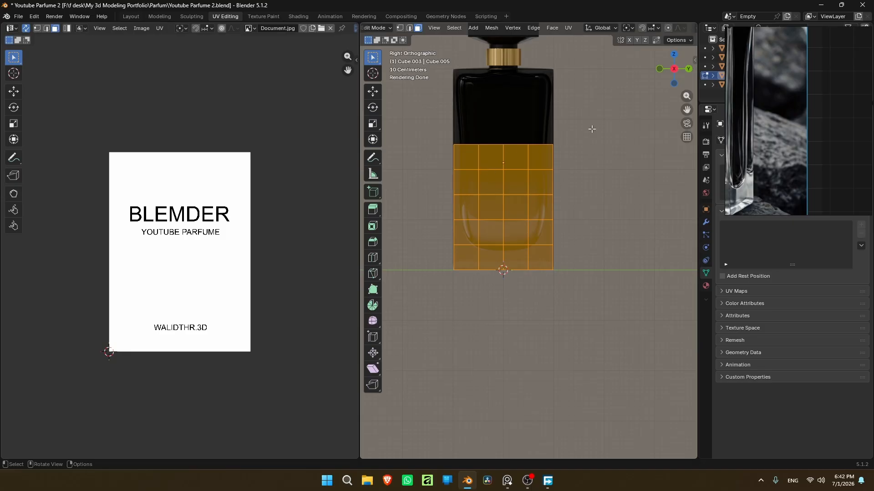
{"action": "key", "text": "u"}
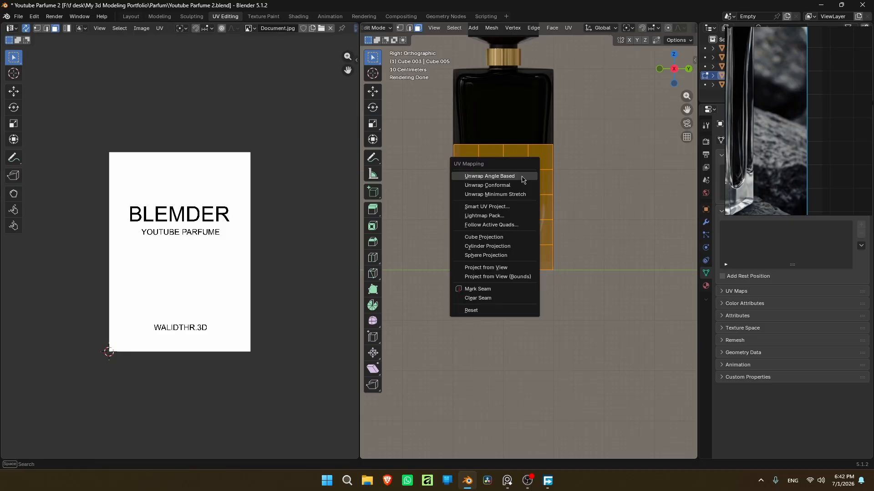
{"action": "left_click", "coordinate": [521, 176]}
{"action": "key", "text": "Tab"}
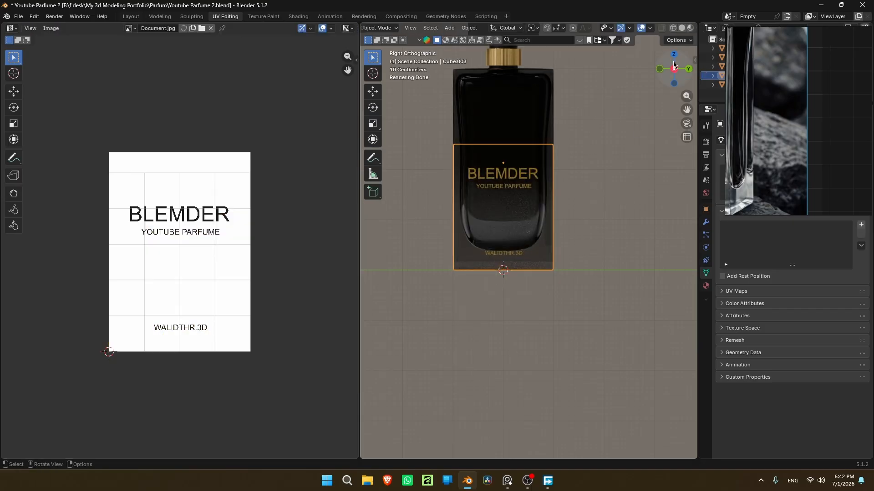
{"action": "left_click_drag", "start_coordinate": [674, 68], "coordinate": [651, 72]}
{"action": "key", "text": "Tab"}
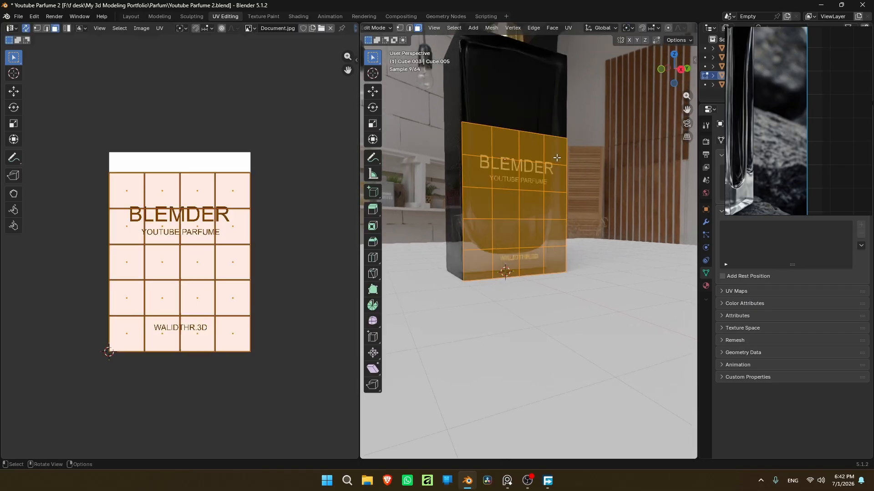
{"action": "key", "text": "Tab"}
- Switch back to the Layout workspace and examine the gold label lettering up close in the straight-on Right Orthographic view
{"action": "left_click", "coordinate": [130, 17]}
{"action": "left_click", "coordinate": [503, 79]}
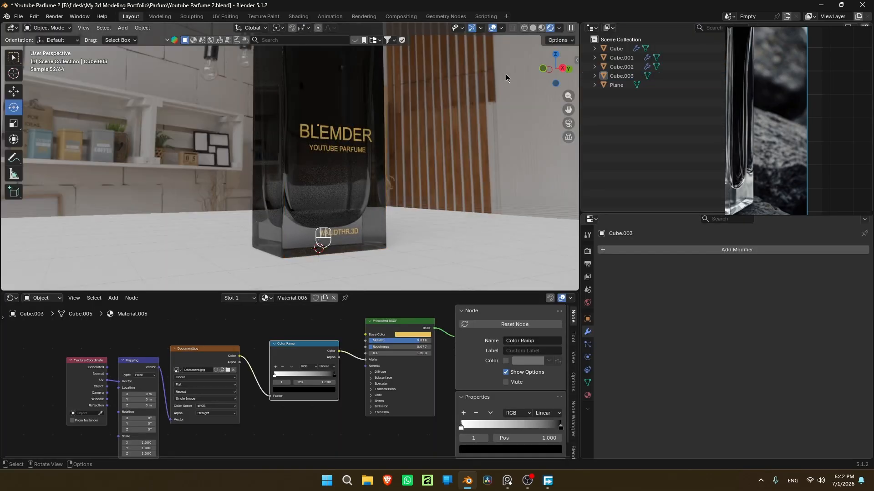
{"action": "left_click_drag", "start_coordinate": [546, 69], "coordinate": [494, 71]}
{"action": "left_click", "coordinate": [552, 69]}
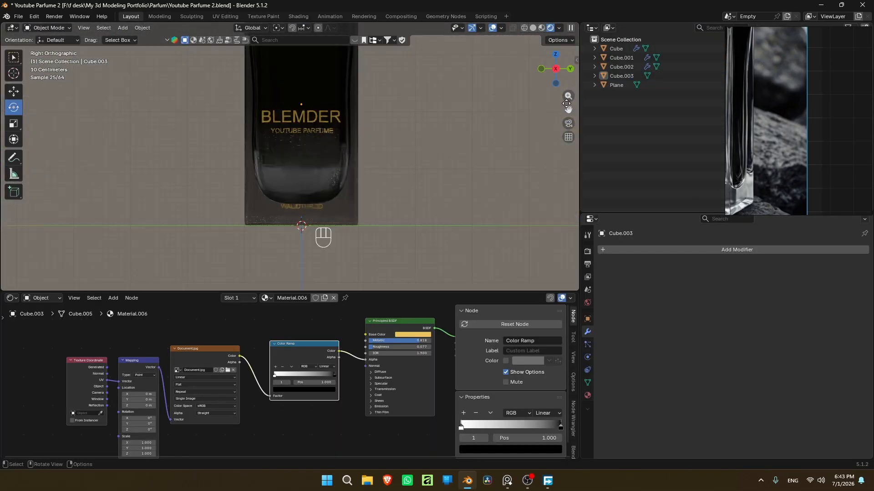
{"action": "middle_click_drag", "start_coordinate": [270, 116], "coordinate": [292, 148], "text": "shift"}
{"action": "scroll", "coordinate": [292, 149], "scroll_direction": "up", "scroll_amount": 4}
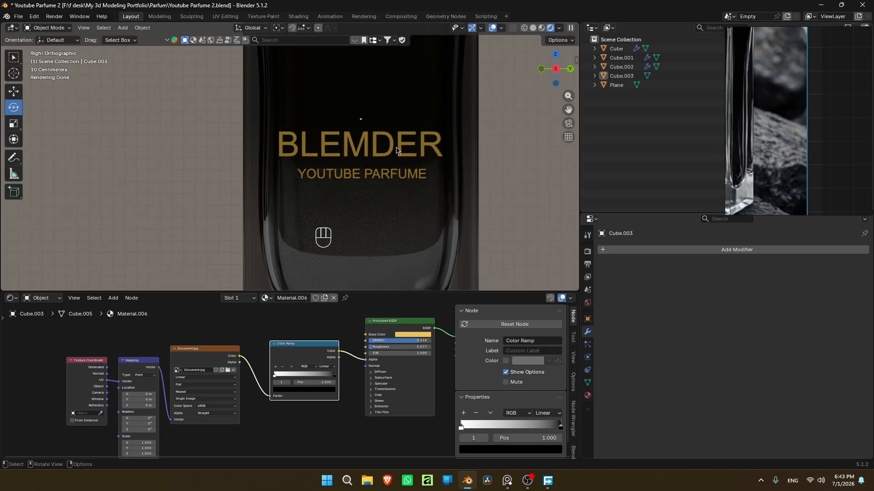
- Examine the whole rendered perfume bottle and its gold lettering in perspective from several angles
{"action": "middle_click_drag", "start_coordinate": [362, 155], "coordinate": [278, 157]}
{"action": "middle_click_drag", "start_coordinate": [323, 237], "coordinate": [427, 130]}
{"action": "scroll", "coordinate": [428, 130], "scroll_direction": "up", "scroll_amount": 3}
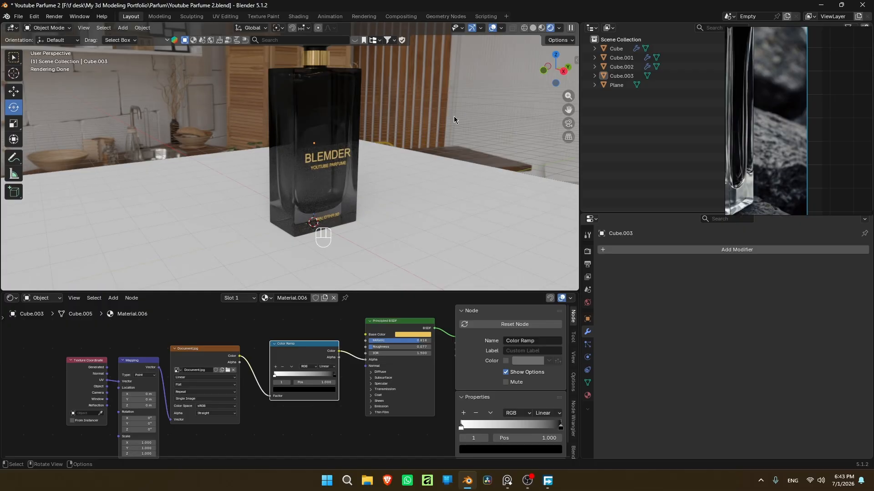
{"action": "left_click_drag", "start_coordinate": [570, 110], "coordinate": [550, 114]}
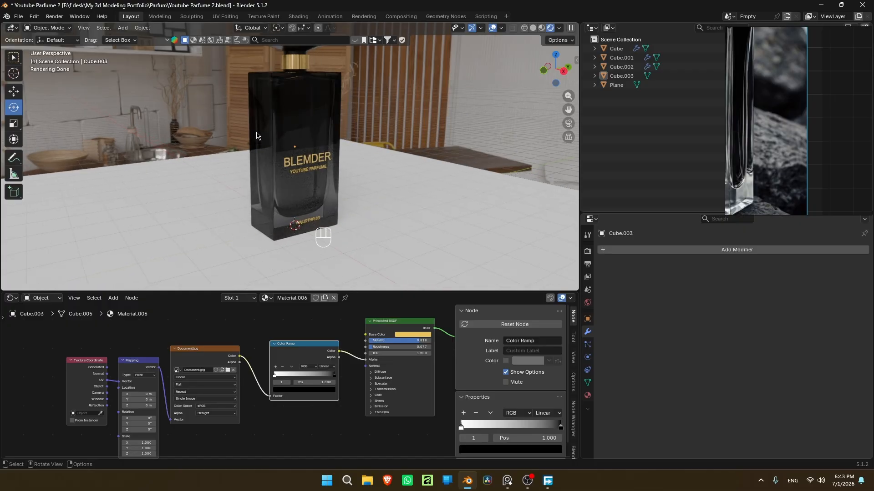
{"action": "scroll", "coordinate": [317, 114], "scroll_direction": "down", "scroll_amount": 2}
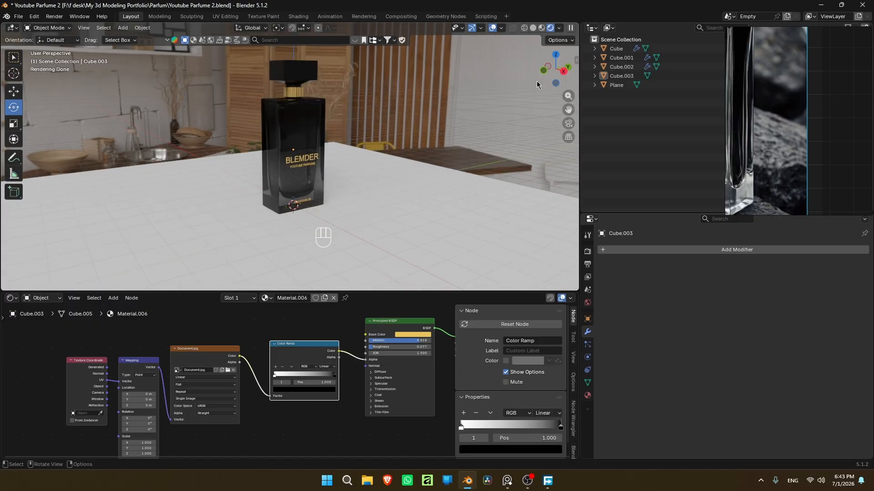
{"action": "left_click_drag", "start_coordinate": [561, 73], "coordinate": [448, 93]}
{"action": "mouse_move", "coordinate": [557, 73]}
{"action": "left_mouse_down"}
{"action": "mouse_move", "coordinate": [568, 73]}
{"action": "mouse_move", "coordinate": [558, 75]}
{"action": "left_mouse_up"}
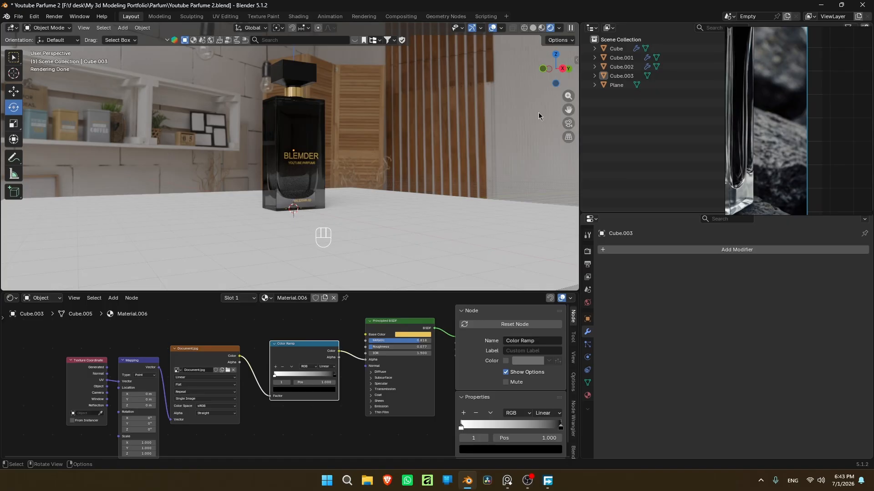
{"action": "middle_click_drag", "start_coordinate": [539, 116], "coordinate": [498, 107]}
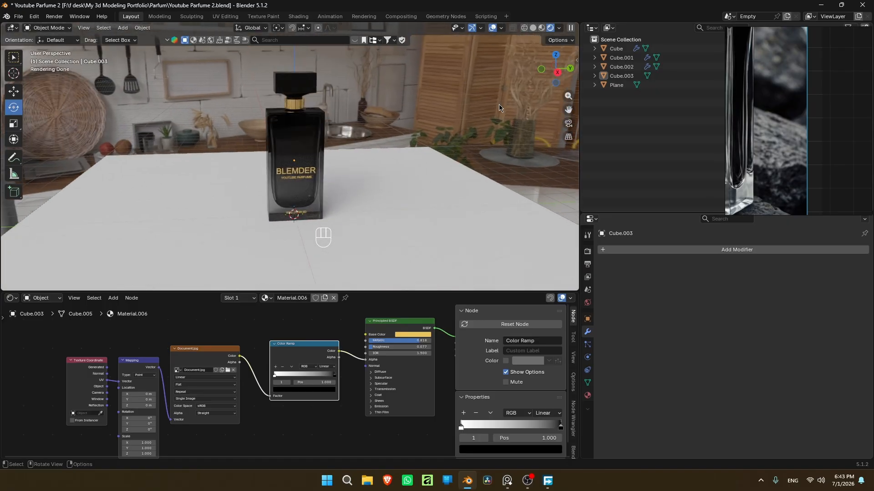